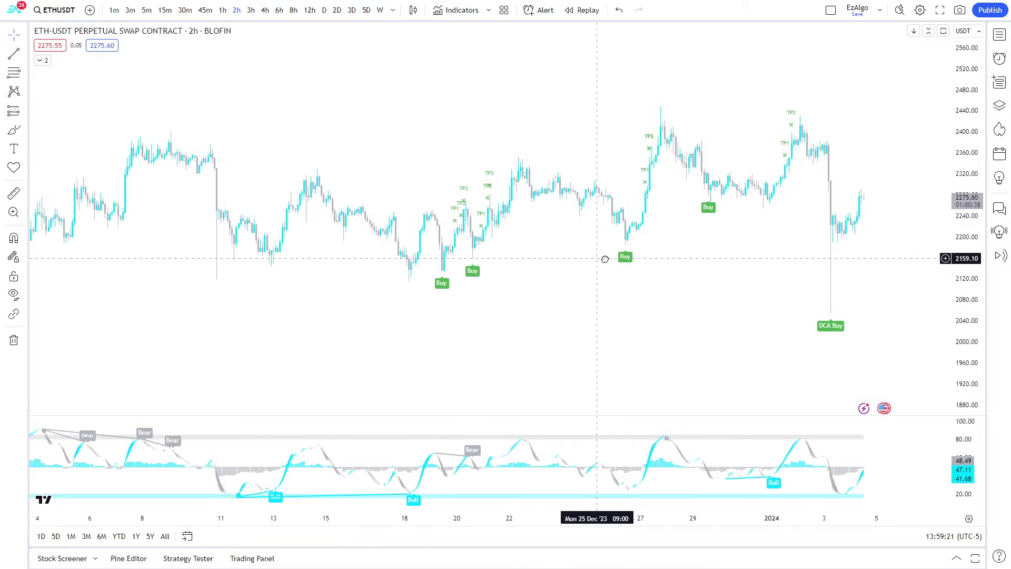
Examine the buy and take-profit signals across the November and December 2023 history of the ETHUSDT 2-hour chart
{"action": "left_click_drag", "start_coordinate": [386, 268], "coordinate": [671, 235]}
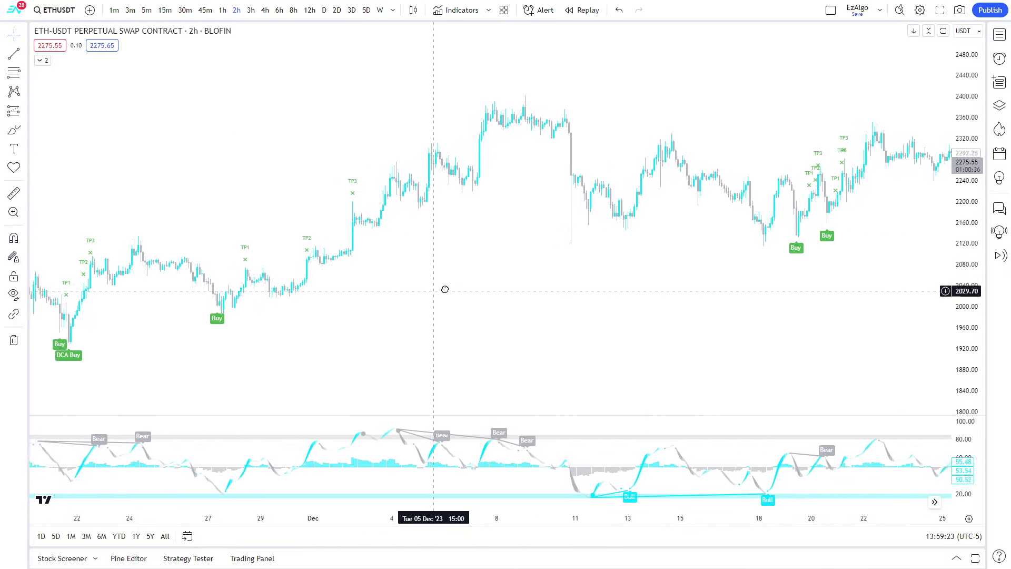
{"action": "left_click_drag", "start_coordinate": [445, 289], "coordinate": [618, 258]}
{"action": "scroll", "coordinate": [557, 273], "scroll_direction": "down", "scroll_amount": 2}
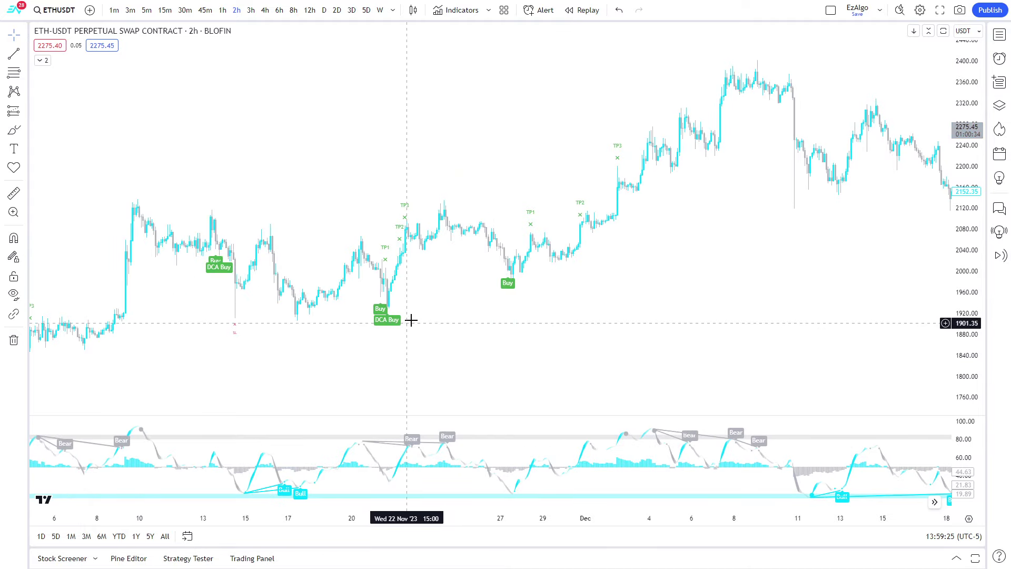
{"action": "left_click_drag", "start_coordinate": [410, 320], "coordinate": [548, 283]}
{"action": "scroll", "coordinate": [548, 284], "scroll_direction": "down", "scroll_amount": 2}
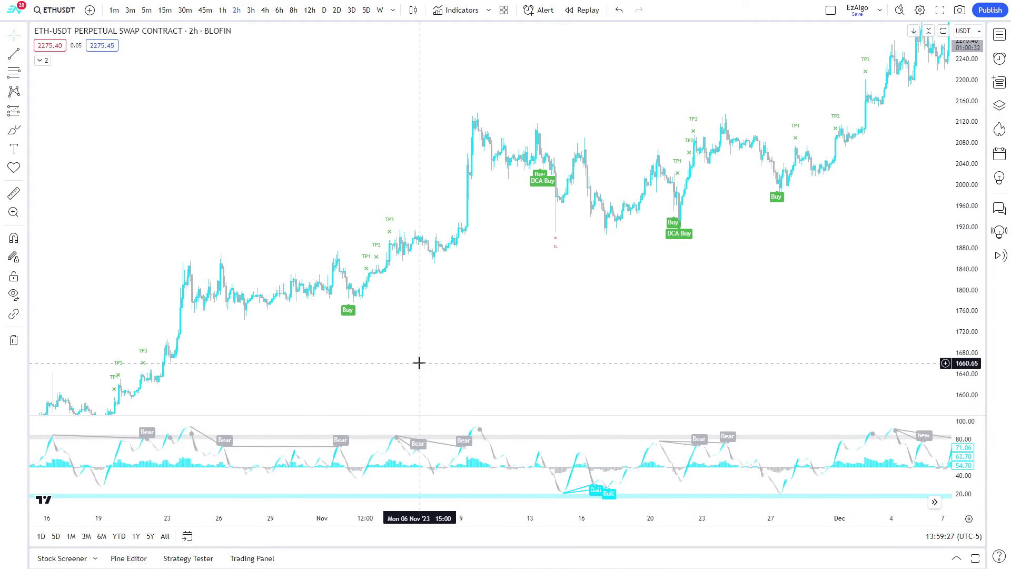
{"action": "scroll", "coordinate": [419, 362], "scroll_direction": "right", "scroll_amount": 10}
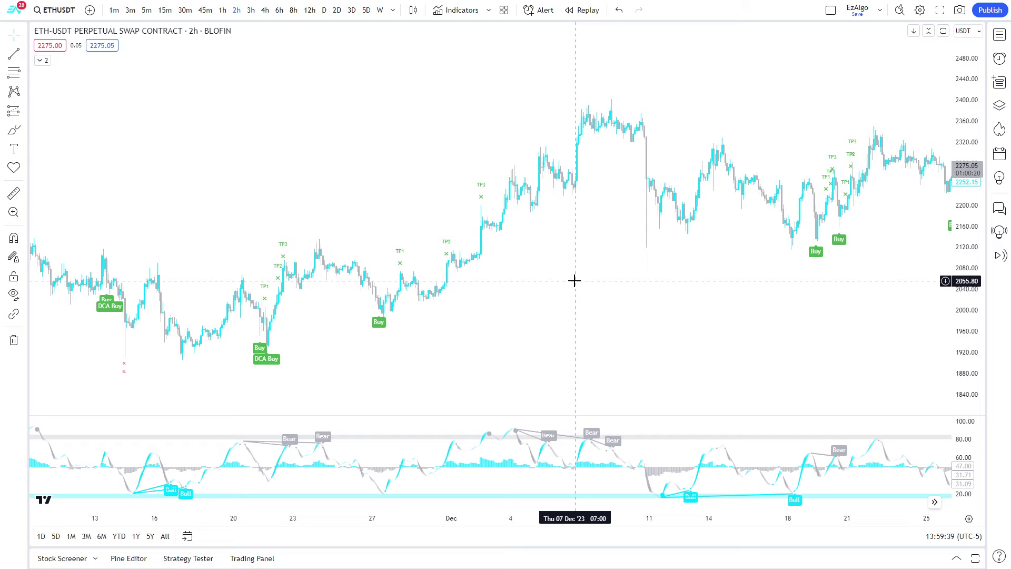
{"action": "scroll", "coordinate": [576, 280], "scroll_direction": "right", "scroll_amount": 10}
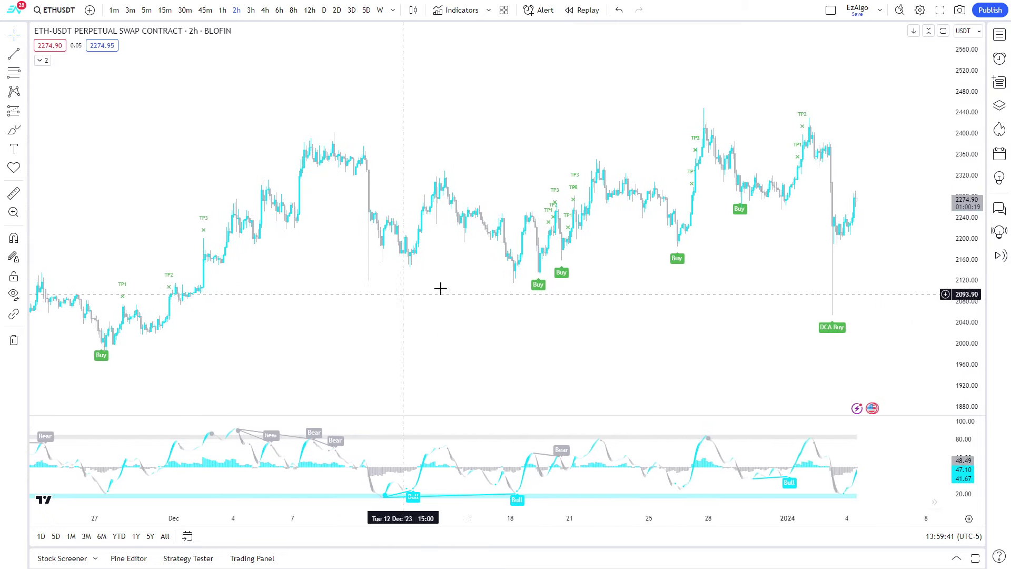
Switch the chart to AAVEUSDT and review its buy and take-profit signals back to October 2023
{"action": "left_click", "coordinate": [999, 34]}
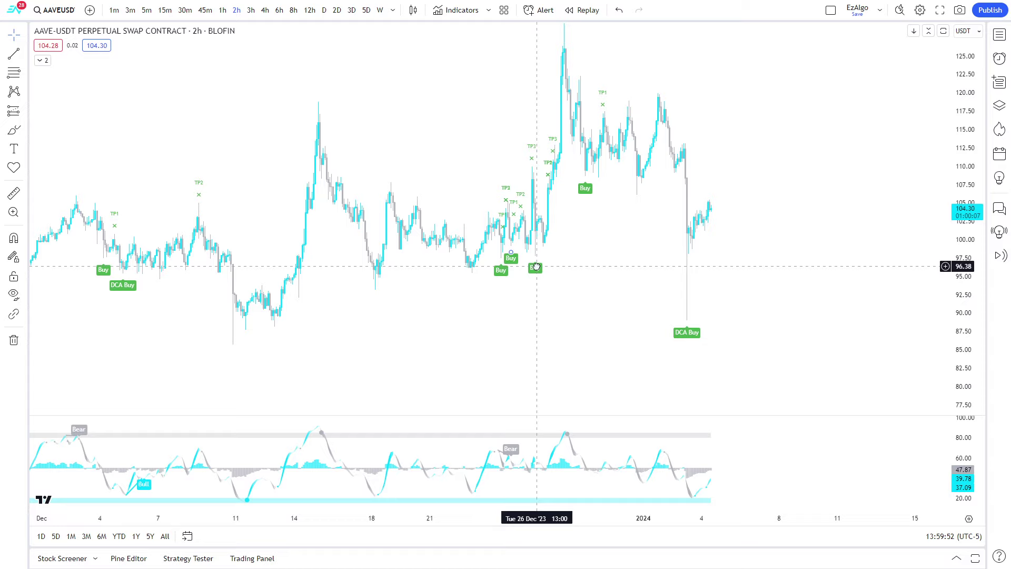
{"action": "scroll", "coordinate": [650, 263], "scroll_direction": "left", "scroll_amount": 5}
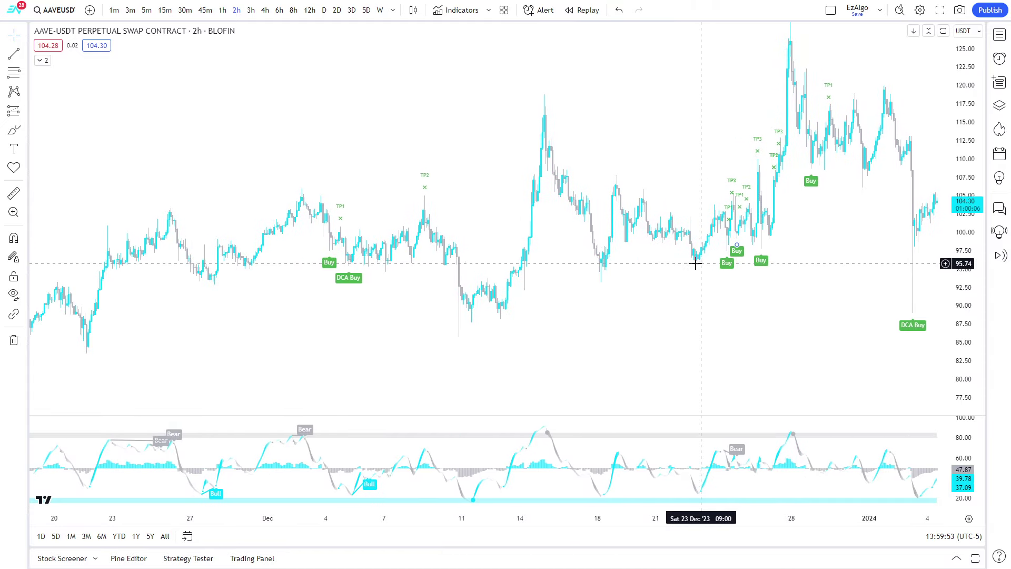
{"action": "scroll", "coordinate": [533, 286], "scroll_direction": "left", "scroll_amount": 10}
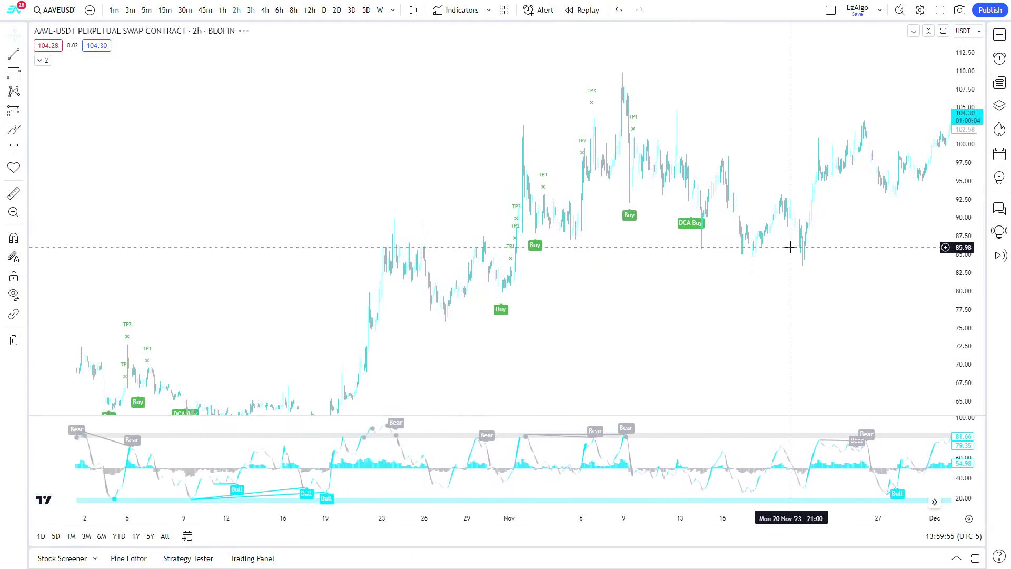
{"action": "scroll", "coordinate": [608, 269], "scroll_direction": "up", "scroll_amount": 5}
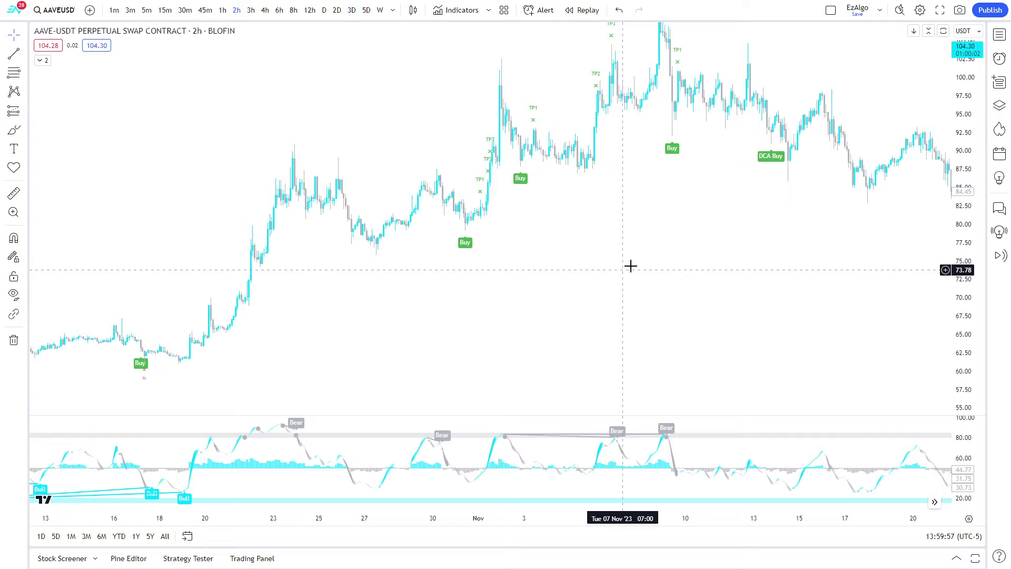
{"action": "left_click_drag", "start_coordinate": [510, 341], "coordinate": [505, 340]}
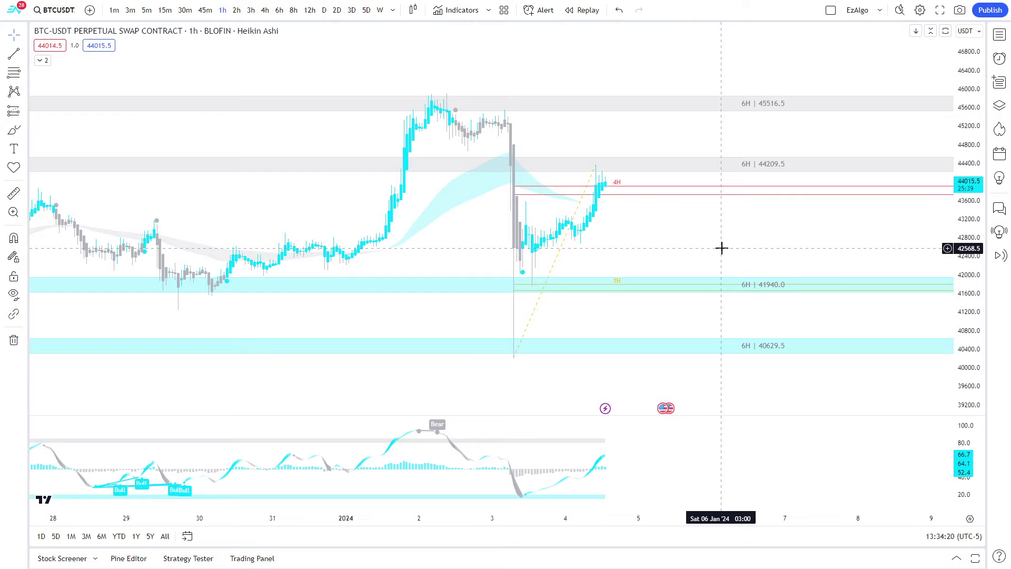
Open the Algo V.11 indicator's settings on the BTCUSDT 1-hour chart and view the available signal types
{"action": "scroll", "coordinate": [585, 258], "scroll_direction": "down", "scroll_amount": 3}
{"action": "scroll", "coordinate": [490, 255], "scroll_direction": "down", "scroll_amount": 3}
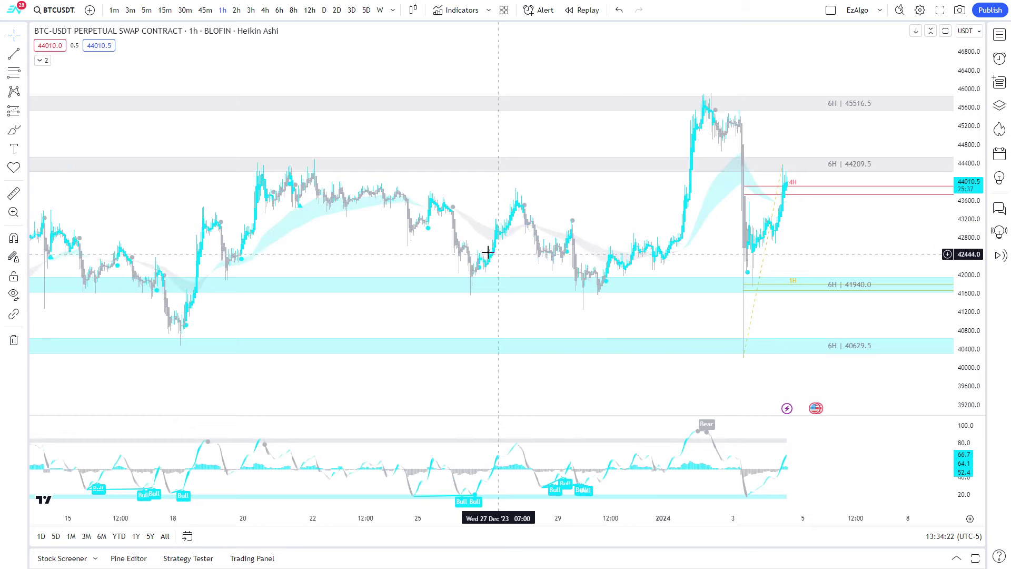
{"action": "left_click", "coordinate": [43, 60]}
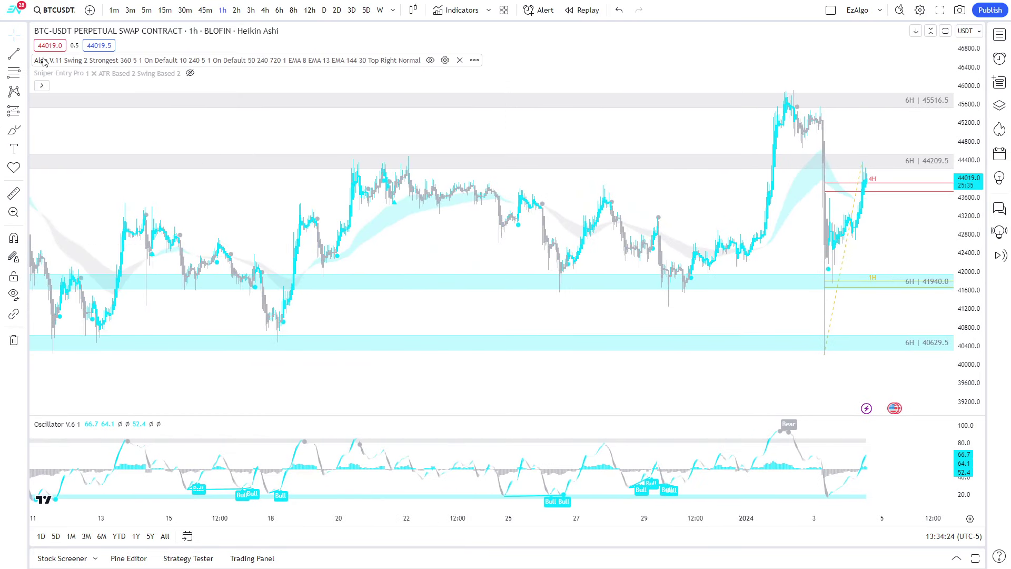
{"action": "left_click", "coordinate": [445, 60]}
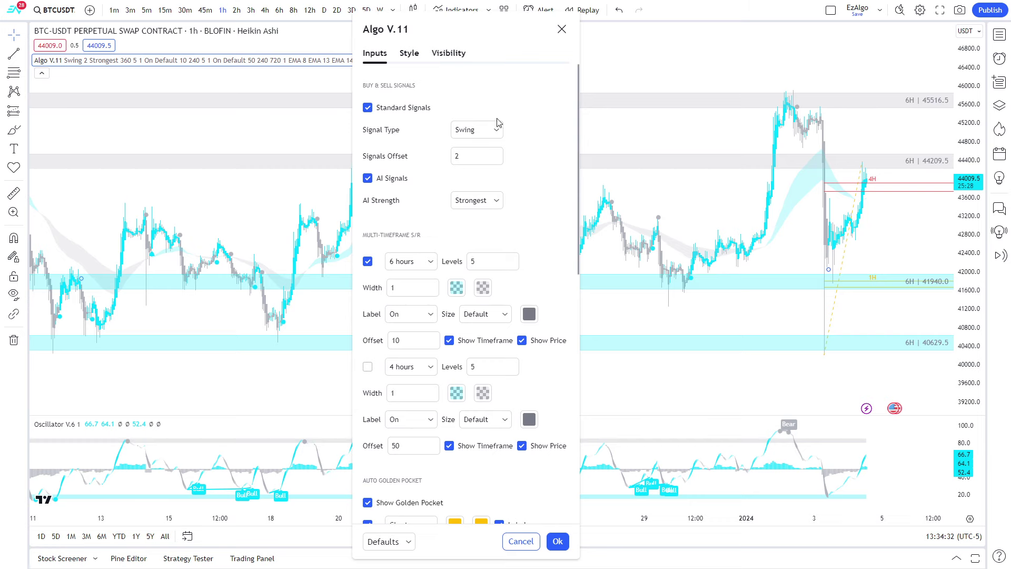
{"action": "scroll", "coordinate": [679, 169], "scroll_direction": "up", "scroll_amount": 3}
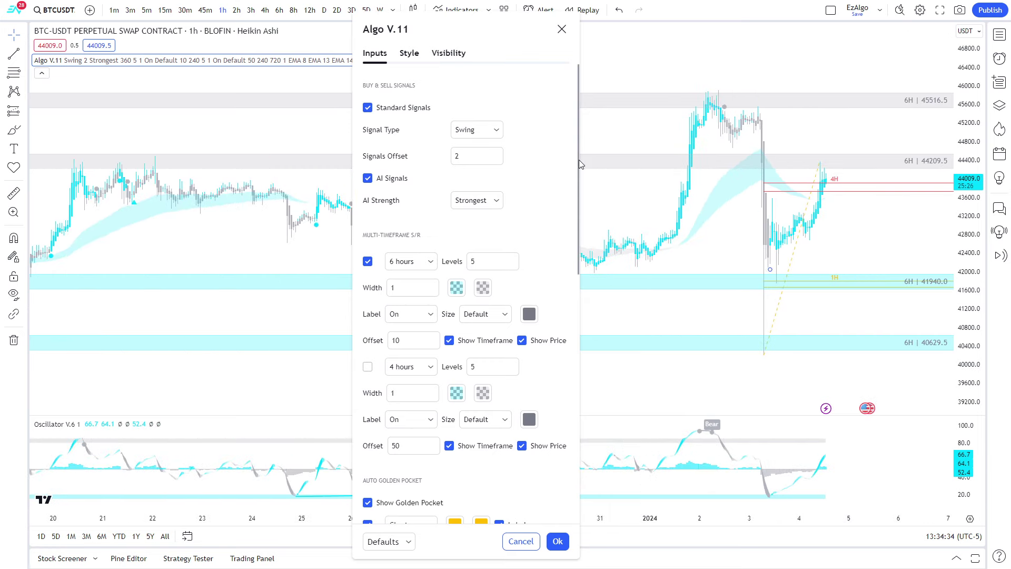
{"action": "scroll", "coordinate": [621, 165], "scroll_direction": "up", "scroll_amount": 2}
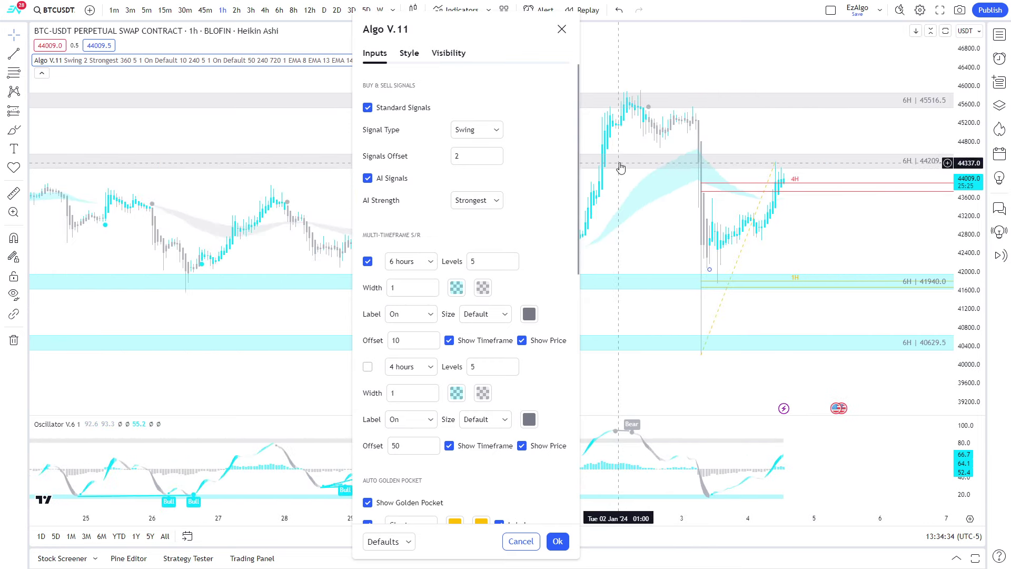
{"action": "left_click", "coordinate": [474, 129]}
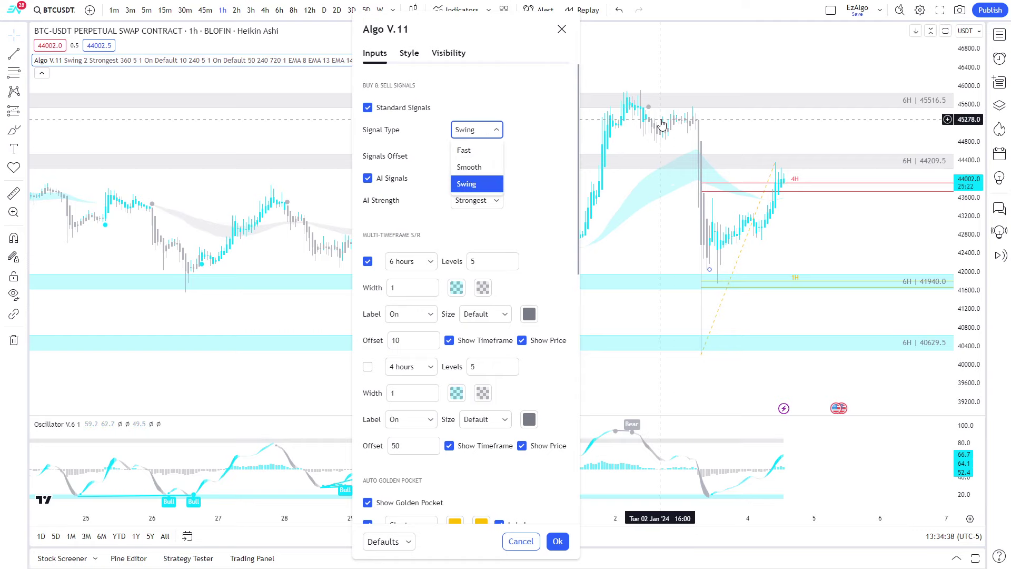
{"action": "left_click", "coordinate": [542, 117]}
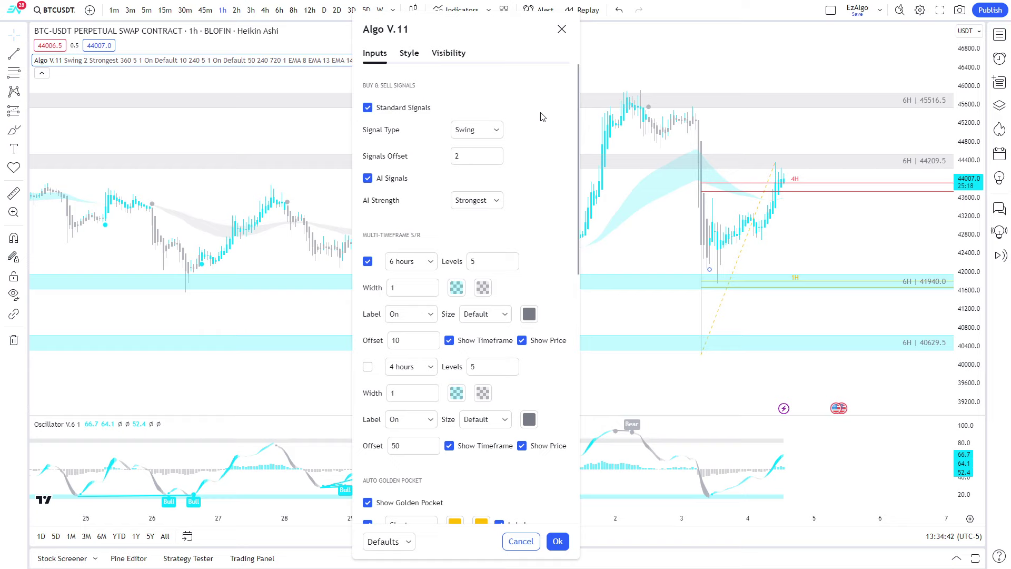
{"action": "left_click_drag", "start_coordinate": [456, 29], "coordinate": [708, 29]}
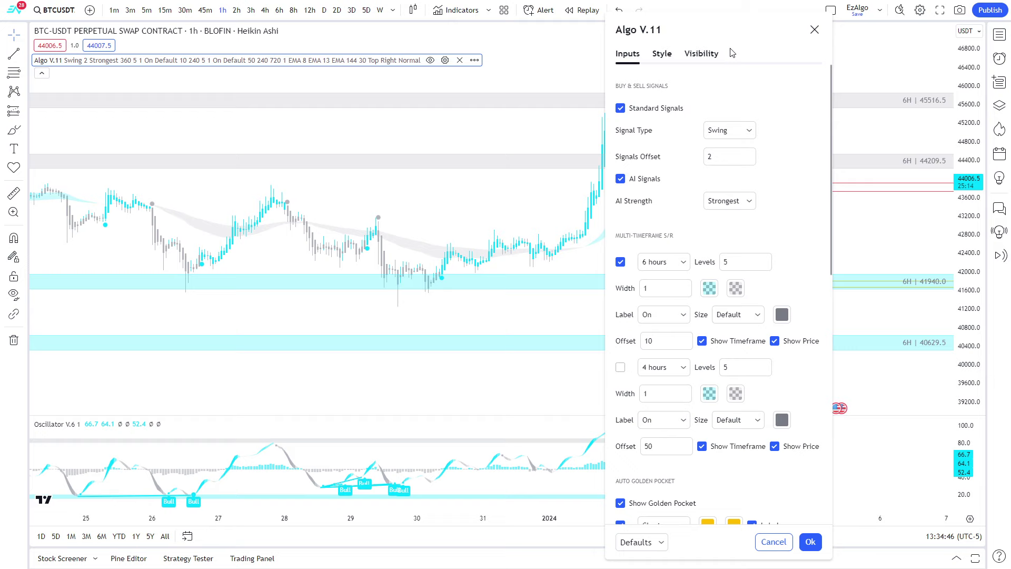
Try the Smooth signal type in Algo V.11, keeping the settings window clear of the candles
{"action": "left_click", "coordinate": [735, 130]}
{"action": "left_click", "coordinate": [736, 168]}
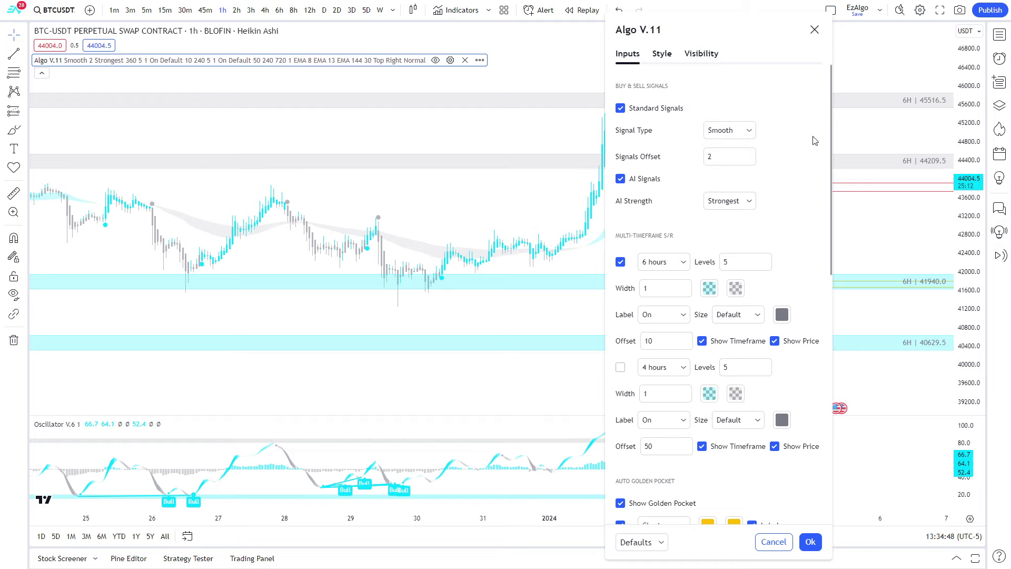
{"action": "left_click_drag", "start_coordinate": [693, 33], "coordinate": [804, 42]}
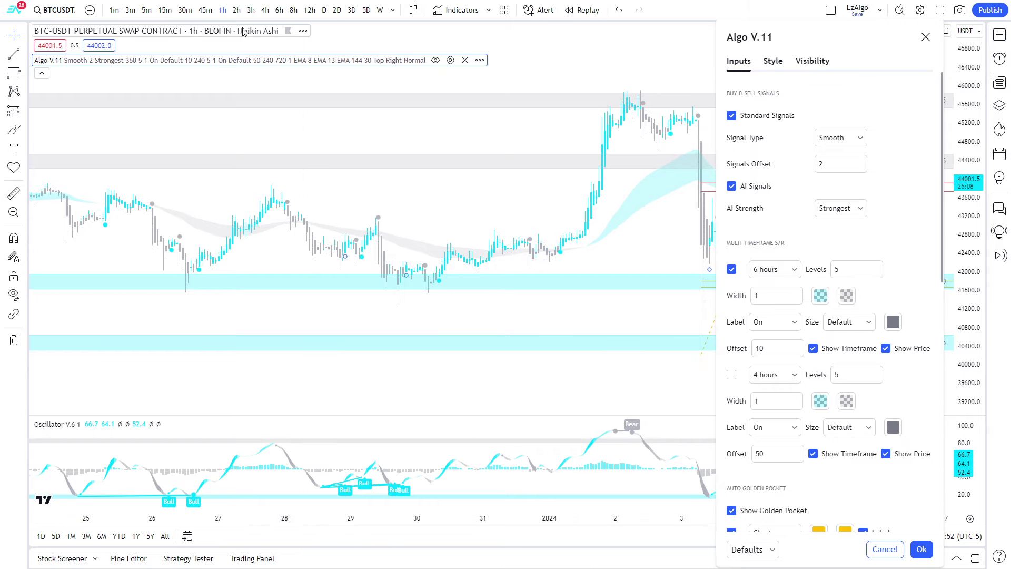
Set the Algo V.11 signal type back to Swing and review the signal type options
{"action": "left_click_drag", "start_coordinate": [822, 37], "coordinate": [434, 33]}
{"action": "left_click", "coordinate": [460, 133]}
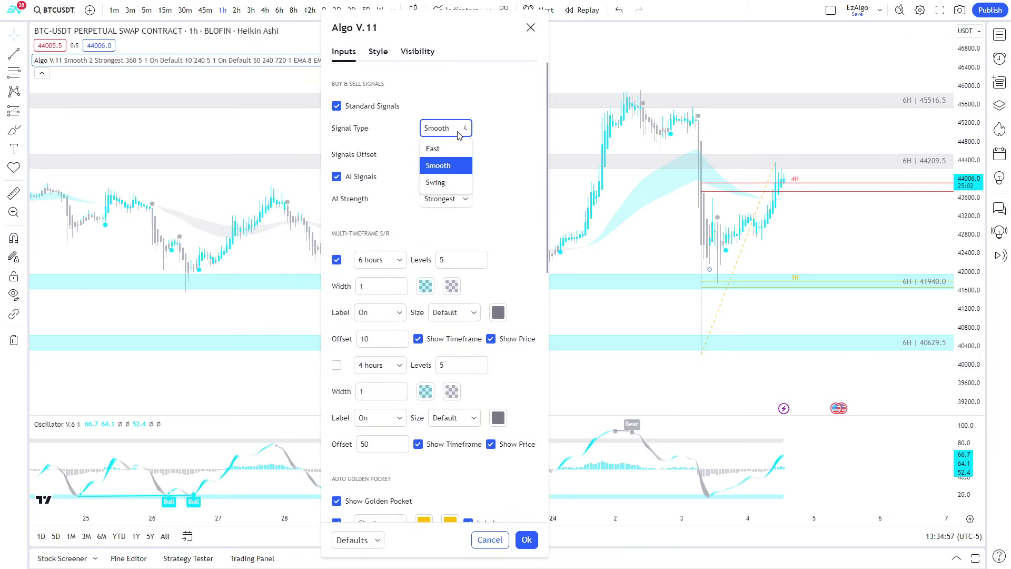
{"action": "left_click", "coordinate": [435, 182]}
{"action": "left_click_drag", "start_coordinate": [438, 39], "coordinate": [937, 68]}
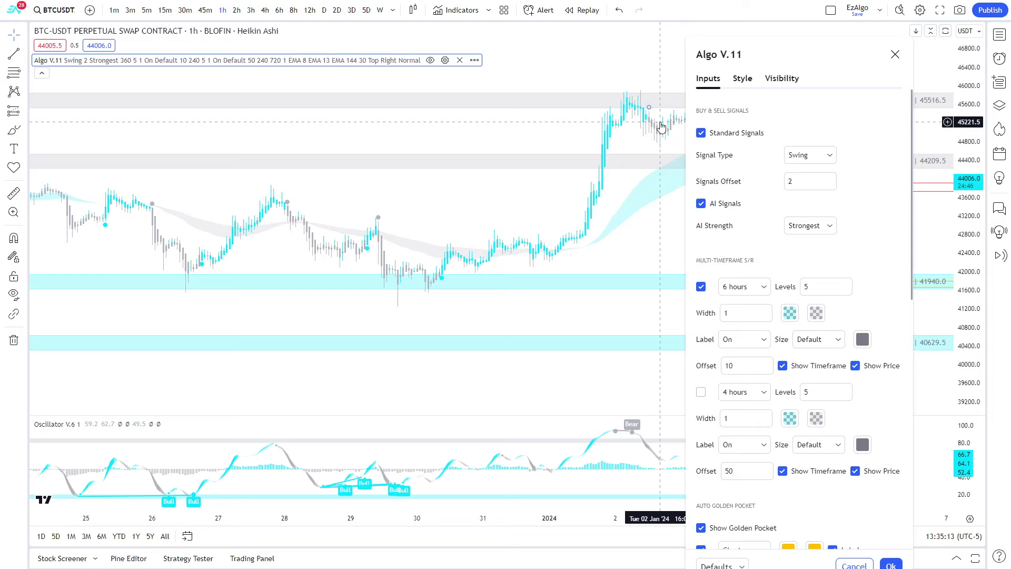
{"action": "left_click", "coordinate": [811, 155]}
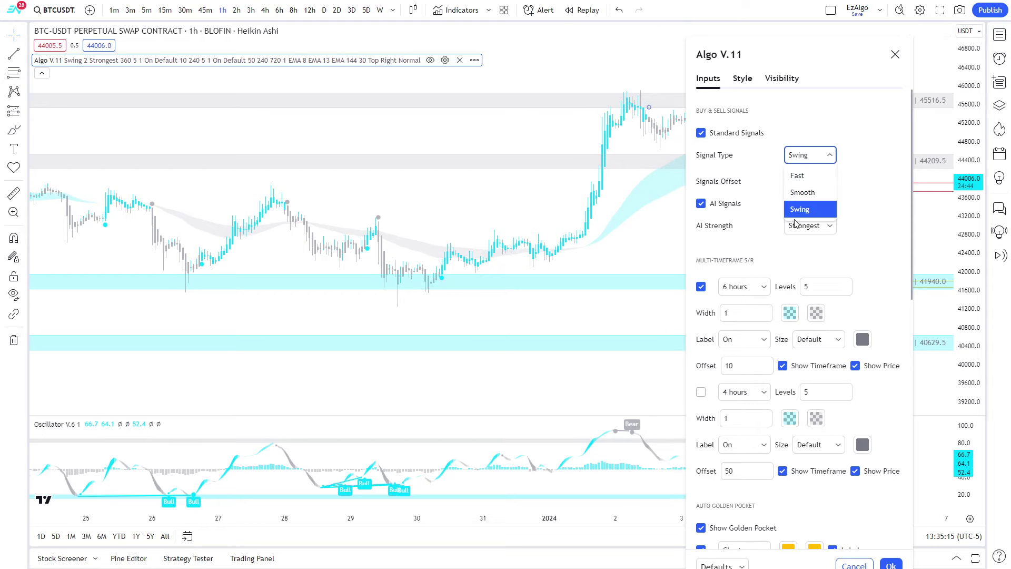
{"action": "left_click", "coordinate": [817, 128]}
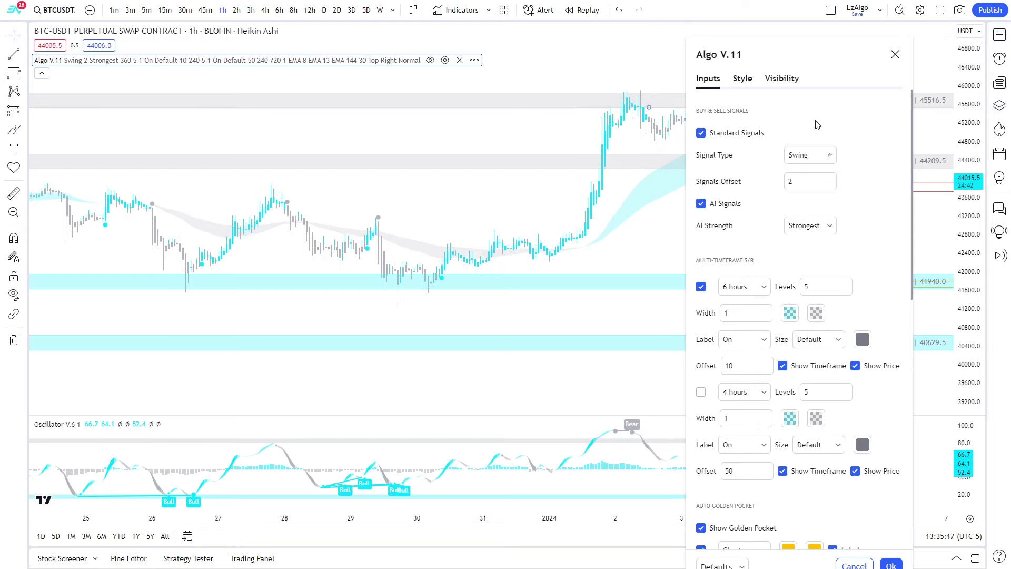
{"action": "left_click", "coordinate": [818, 158]}
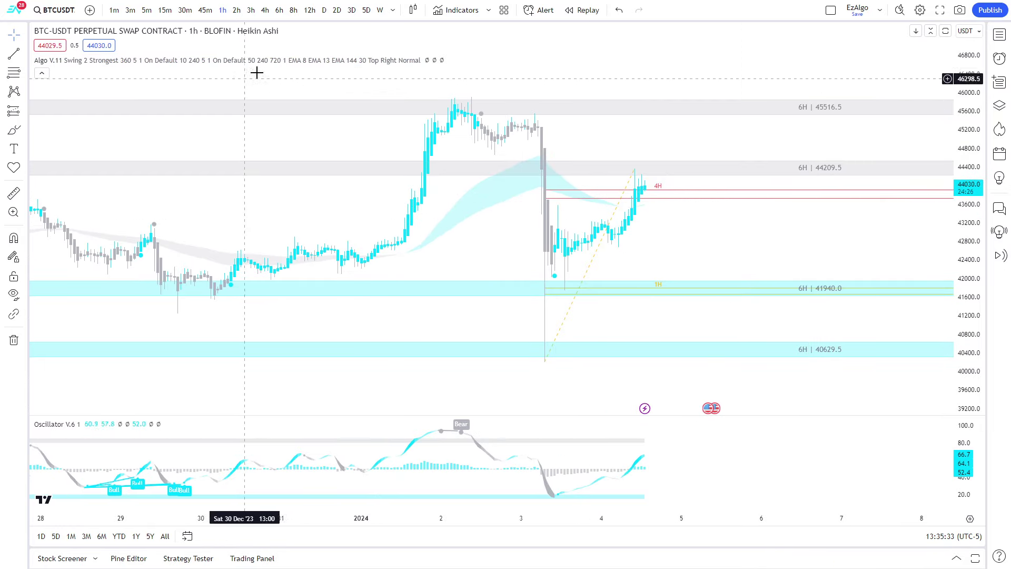
Set the AI Strength of the Algo V.11 signals to Strong
{"action": "left_click", "coordinate": [442, 61]}
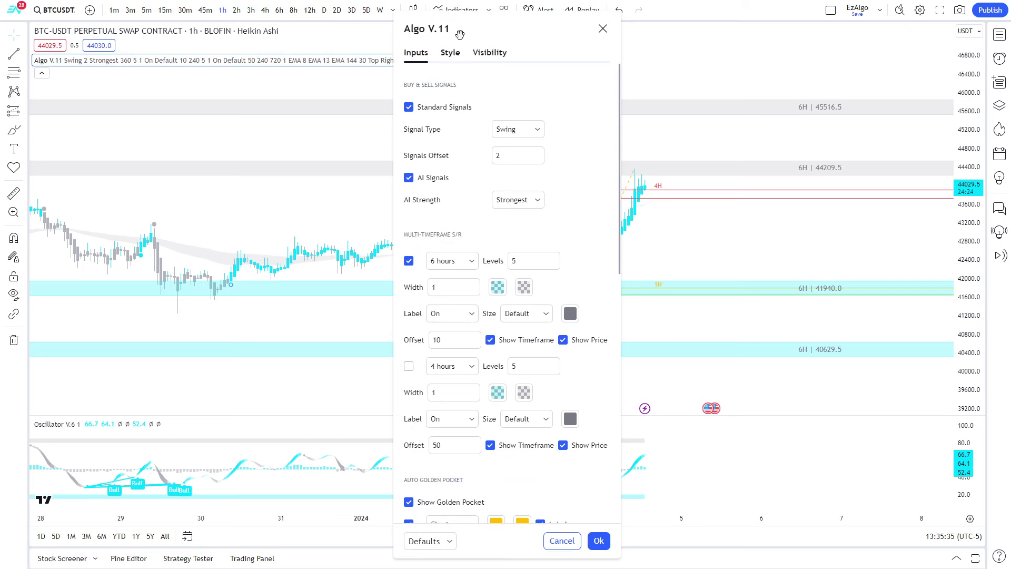
{"action": "left_click_drag", "start_coordinate": [459, 34], "coordinate": [834, 51]}
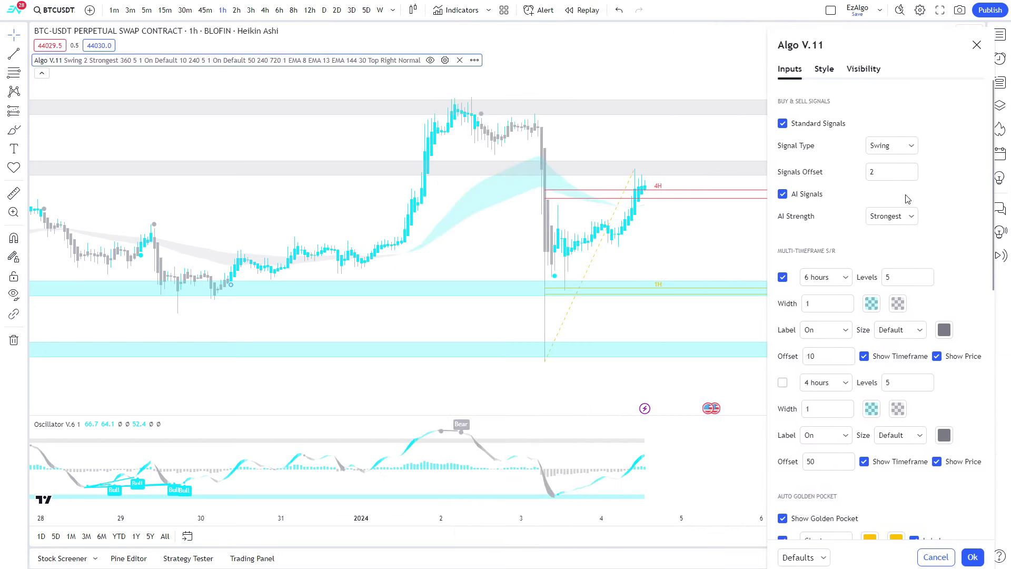
{"action": "left_click", "coordinate": [879, 220]}
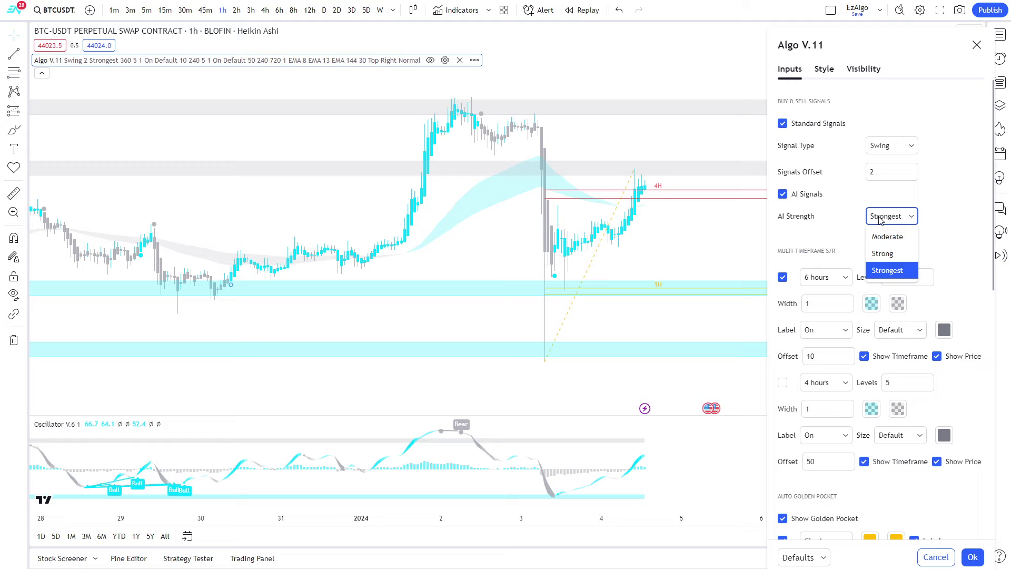
{"action": "left_click", "coordinate": [883, 253]}
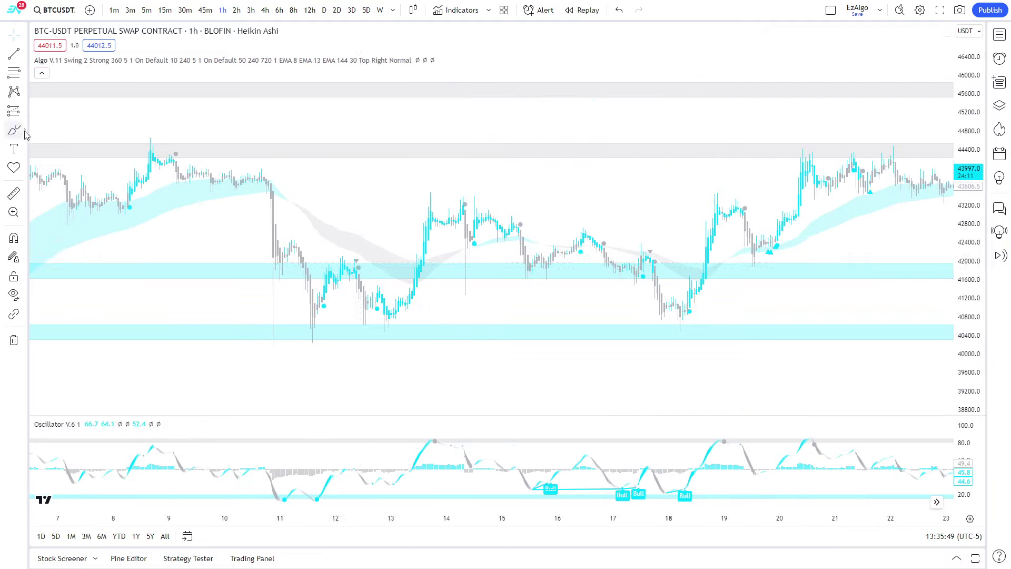
Mark the signals around 12 and 14 December on the BTCUSDT chart with the brush
{"action": "left_click", "coordinate": [14, 130]}
{"action": "left_click_drag", "start_coordinate": [356, 257], "coordinate": [354, 258]}
{"action": "left_click_drag", "start_coordinate": [471, 238], "coordinate": [473, 240]}
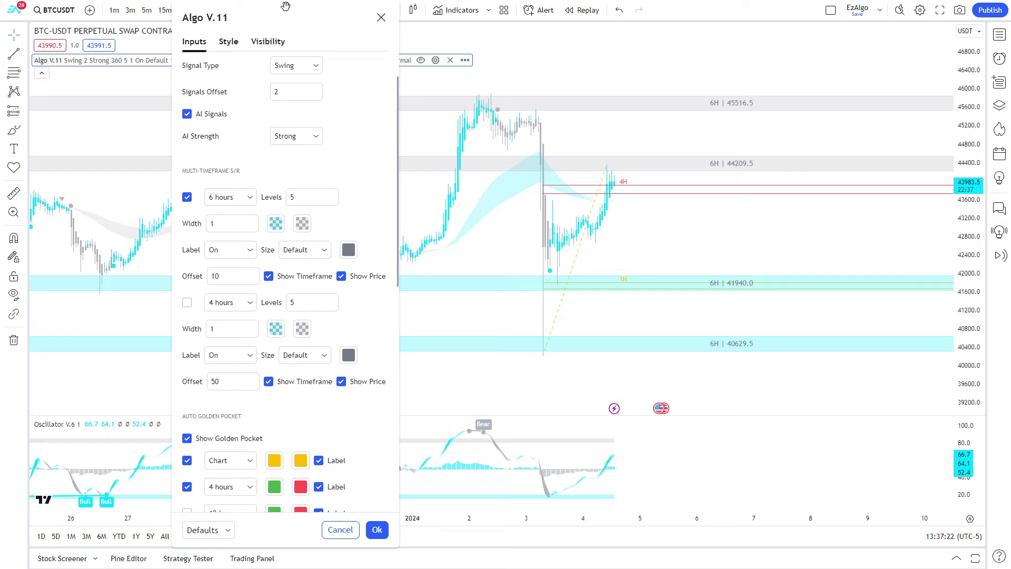
Apply the Algo V.11 settings and examine the signals across the December 2023 BTCUSDT price history
{"action": "left_click_drag", "start_coordinate": [284, 6], "coordinate": [779, 21]}
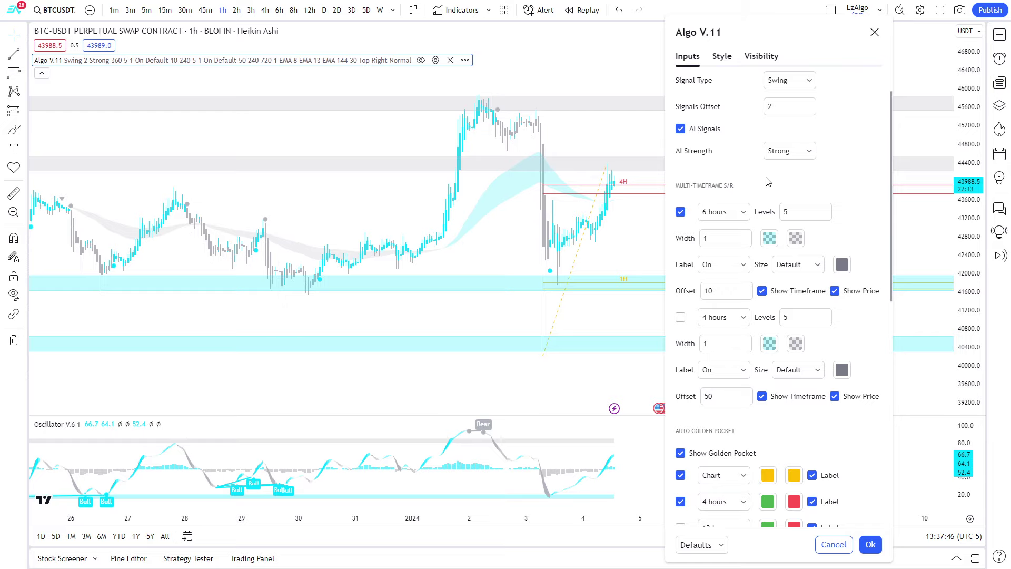
{"action": "left_click", "coordinate": [870, 542]}
{"action": "scroll", "coordinate": [478, 305], "scroll_direction": "down", "scroll_amount": 3}
{"action": "left_click_drag", "start_coordinate": [132, 296], "coordinate": [551, 291]}
{"action": "left_click_drag", "start_coordinate": [347, 273], "coordinate": [513, 258]}
{"action": "left_click_drag", "start_coordinate": [238, 163], "coordinate": [381, 172]}
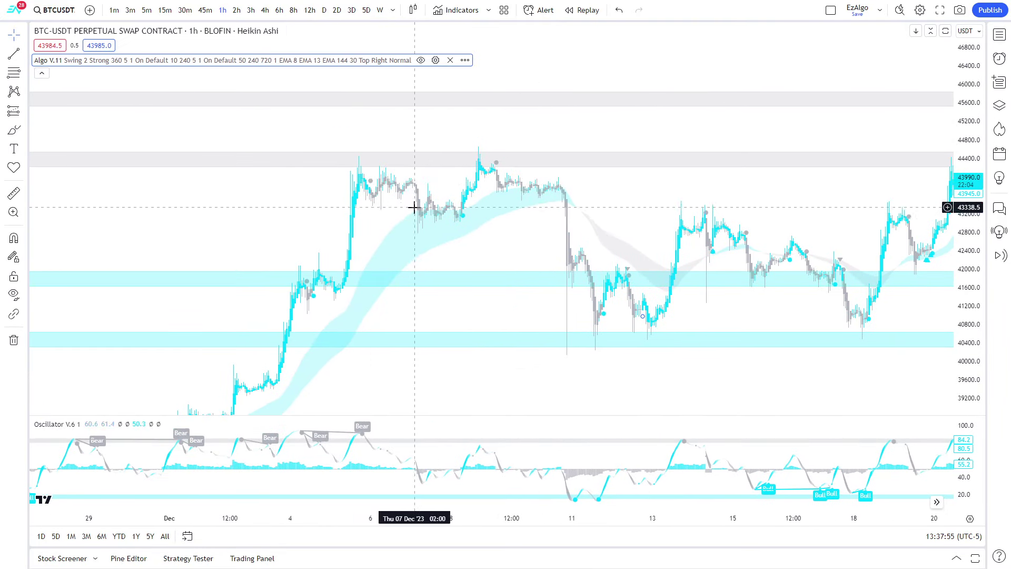
{"action": "scroll", "coordinate": [414, 207], "scroll_direction": "up", "scroll_amount": 2}
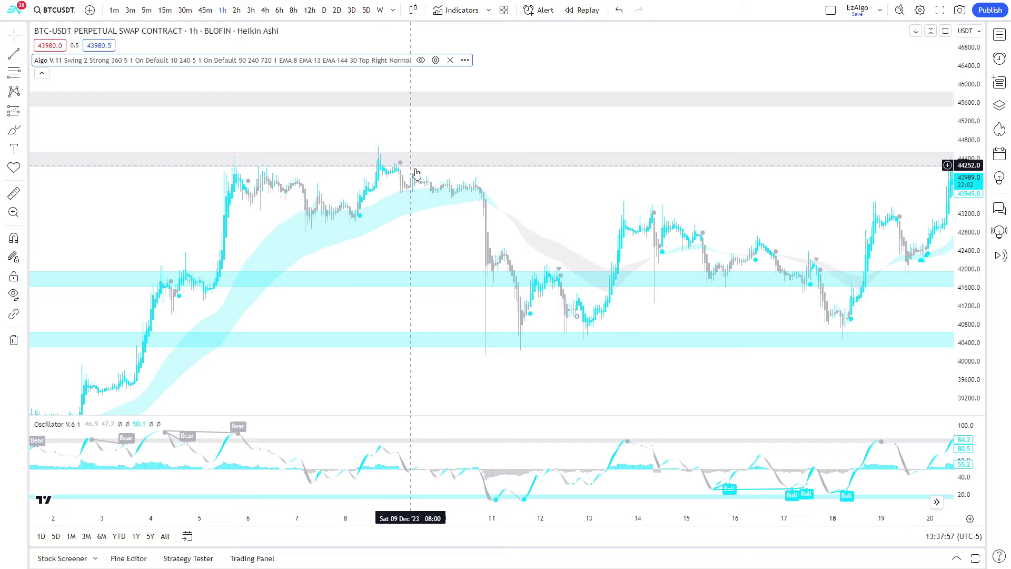
{"action": "scroll", "coordinate": [451, 327], "scroll_direction": "right", "scroll_amount": 3}
{"action": "scroll", "coordinate": [451, 326], "scroll_direction": "up", "scroll_amount": 1}
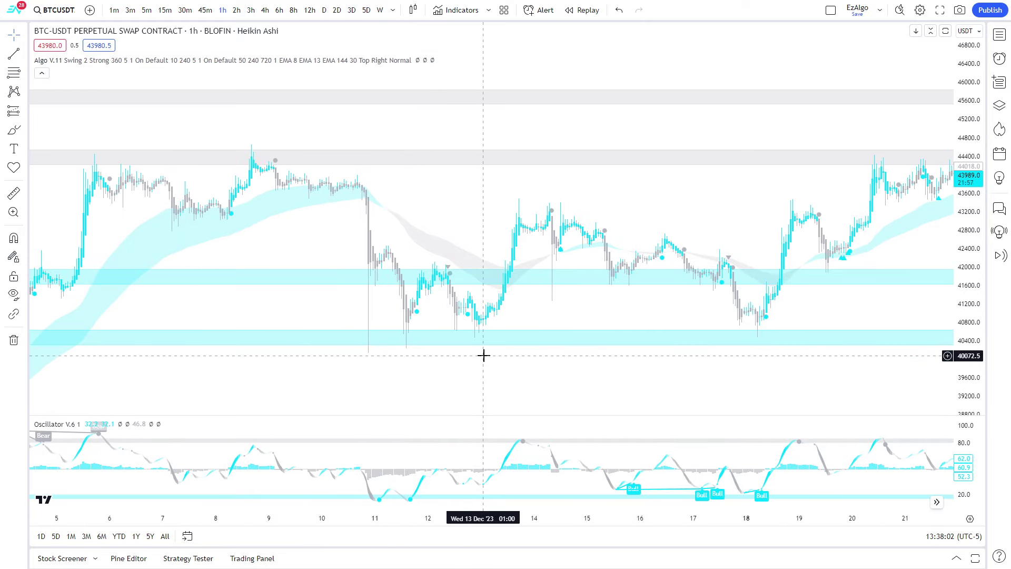
Circle the 11 to 13 December lows around the support zone near 40400 with the brush, and delete the drawing
{"action": "left_click", "coordinate": [14, 57]}
{"action": "left_click", "coordinate": [501, 482]}
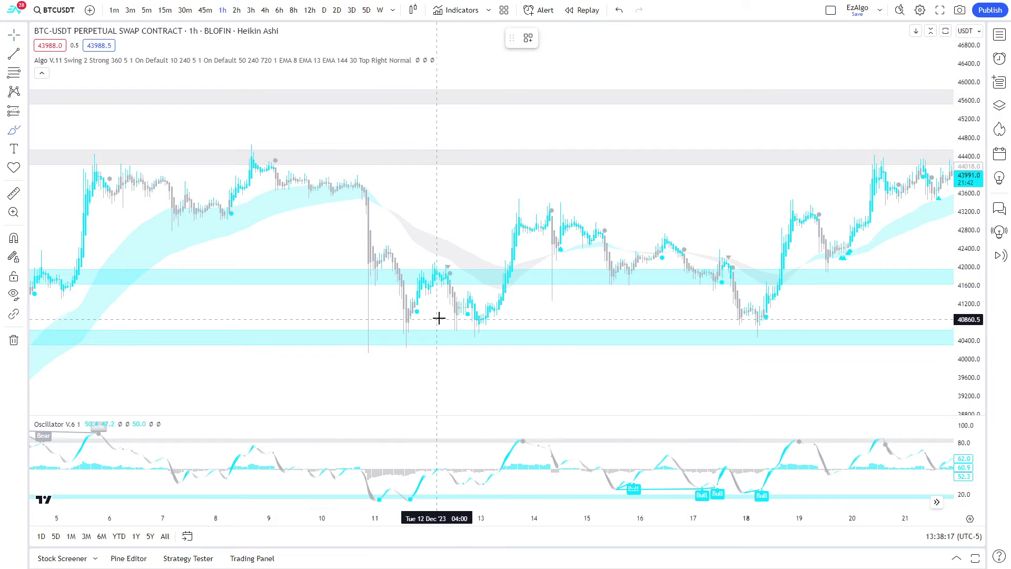
{"action": "mouse_move", "coordinate": [439, 316]}
{"action": "left_mouse_down"}
{"action": "mouse_move", "coordinate": [316, 316]}
{"action": "mouse_move", "coordinate": [519, 337]}
{"action": "mouse_move", "coordinate": [418, 321]}
{"action": "left_mouse_up"}
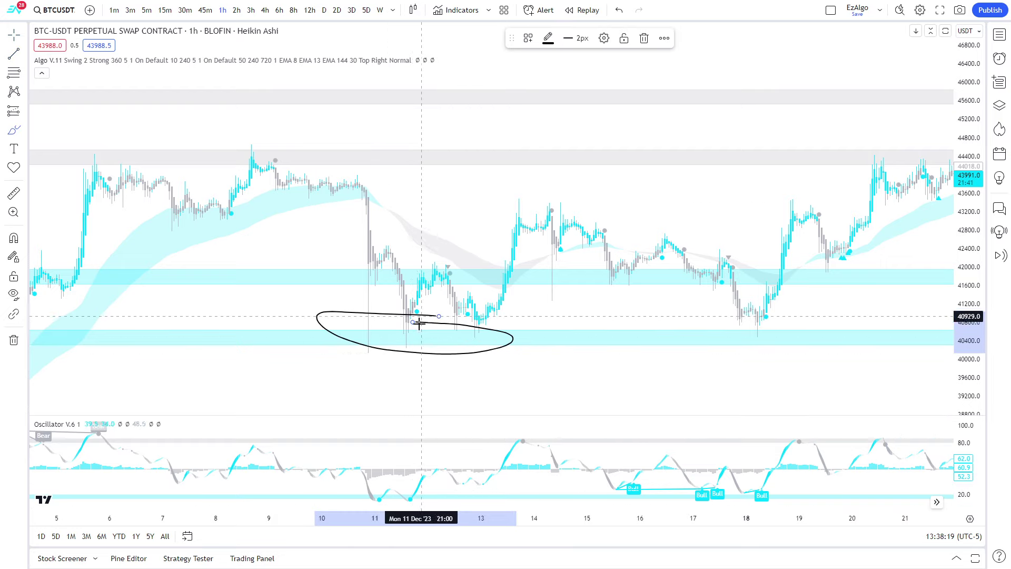
{"action": "left_click", "coordinate": [644, 38]}
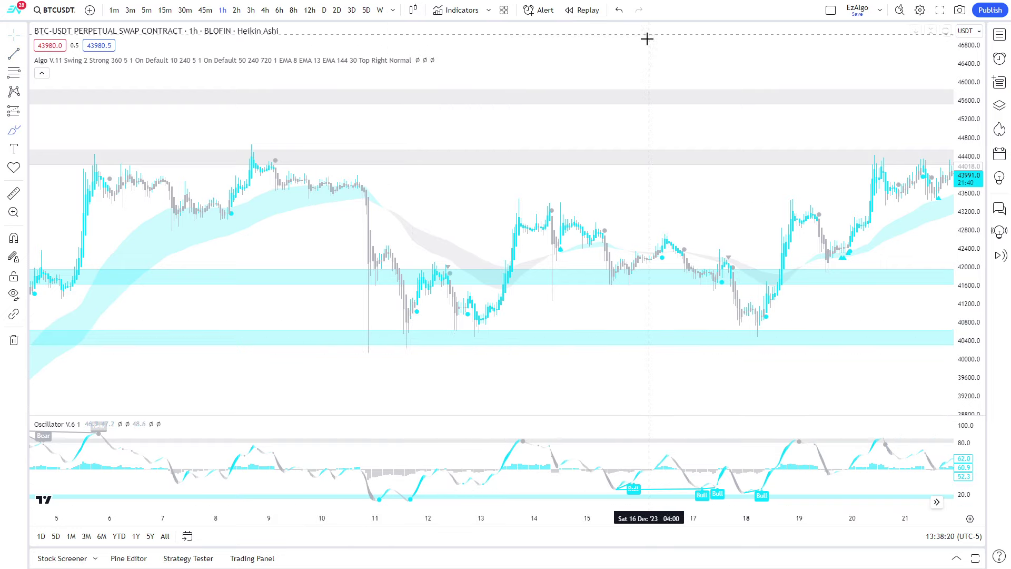
Trace the rise from the 18 December low to the 19 December high with the brush and circle the following pullback
{"action": "left_click", "coordinate": [10, 40]}
{"action": "left_click_drag", "start_coordinate": [418, 225], "coordinate": [266, 217]}
{"action": "left_click_drag", "start_coordinate": [397, 257], "coordinate": [391, 261]}
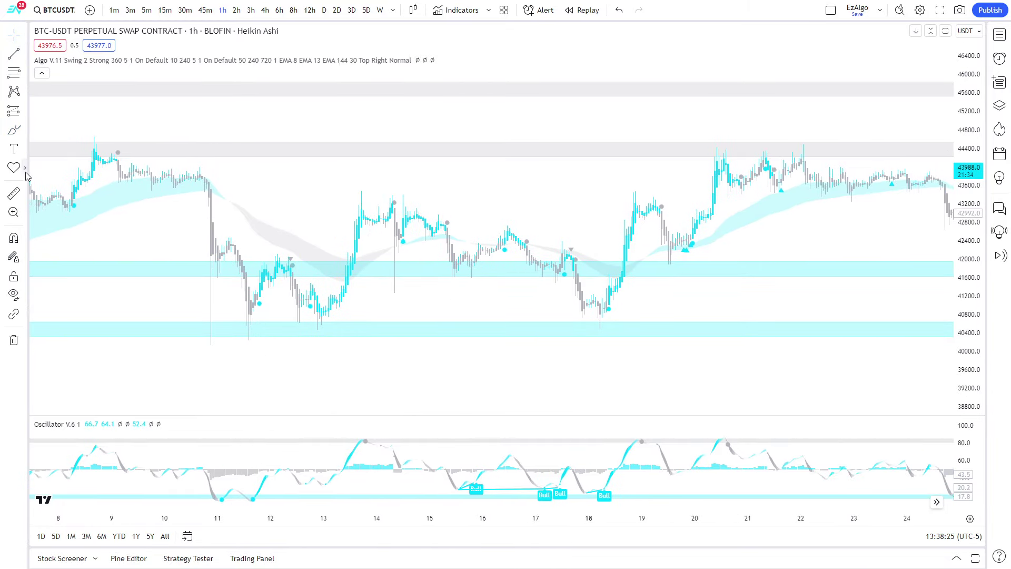
{"action": "left_click", "coordinate": [13, 130]}
{"action": "mouse_move", "coordinate": [469, 259]}
{"action": "left_mouse_down"}
{"action": "mouse_move", "coordinate": [483, 277]}
{"action": "mouse_move", "coordinate": [449, 259]}
{"action": "mouse_move", "coordinate": [399, 263]}
{"action": "left_mouse_up"}
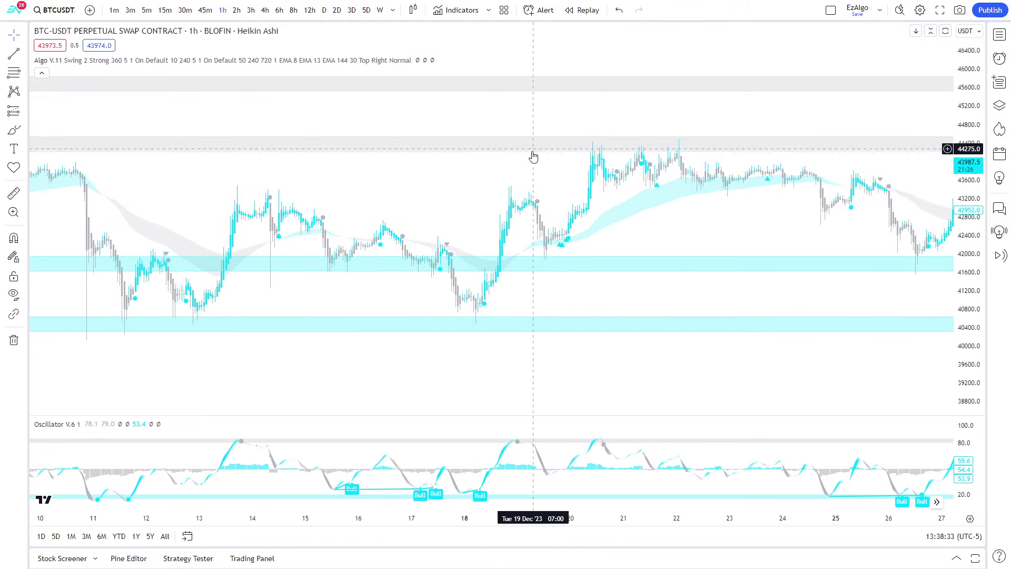
{"action": "left_click", "coordinate": [14, 130]}
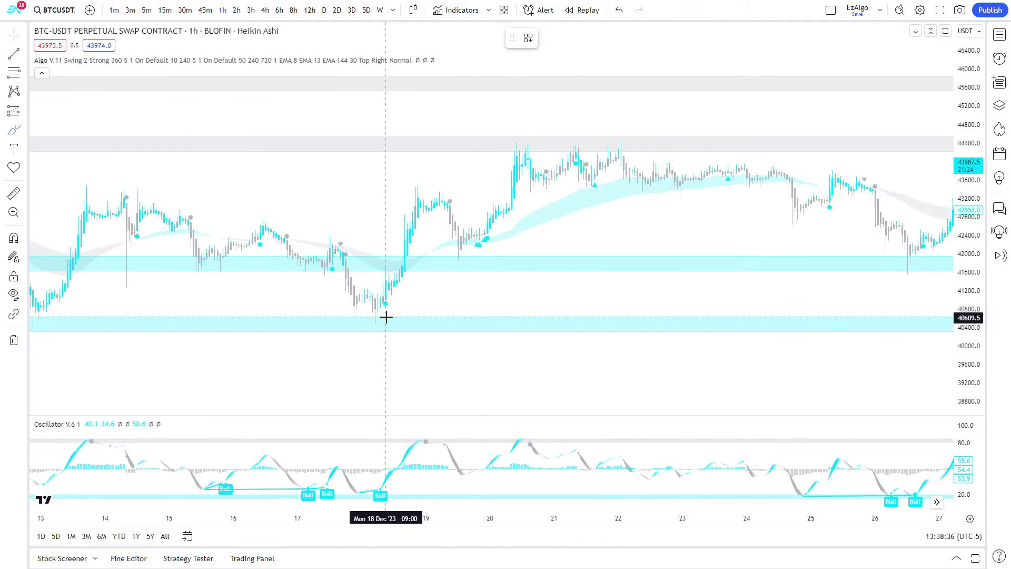
{"action": "left_click_drag", "start_coordinate": [386, 317], "coordinate": [432, 205]}
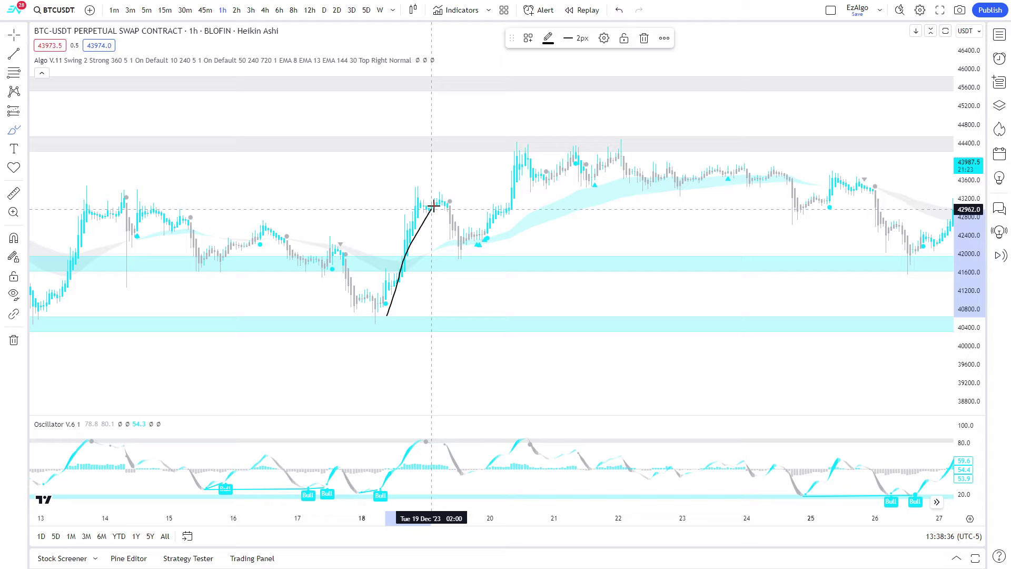
{"action": "scroll", "coordinate": [462, 256], "scroll_direction": "down", "scroll_amount": 2}
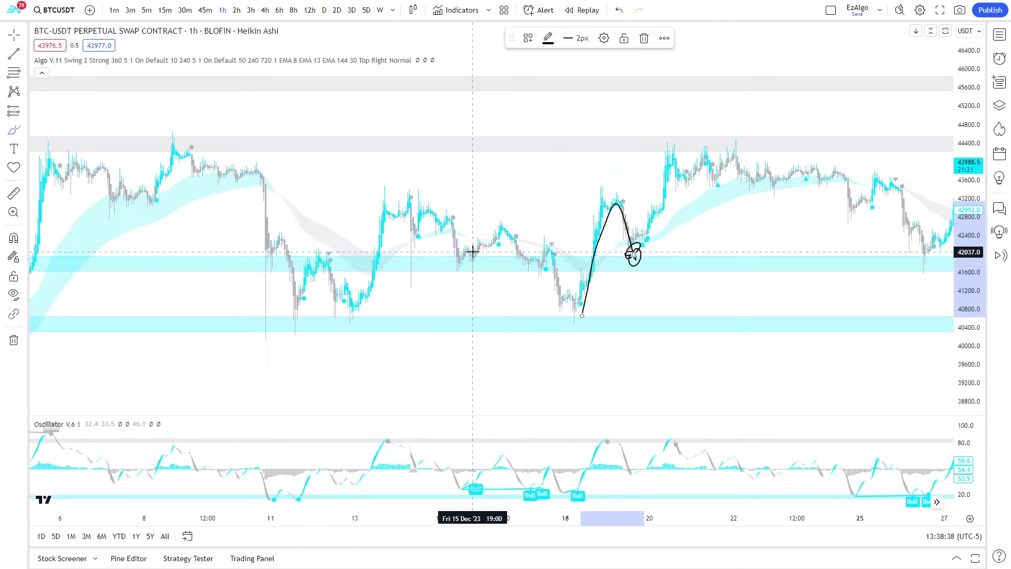
Circle the highs around 20 and 22 December at the grey resistance zone with the brush
{"action": "scroll", "coordinate": [472, 253], "scroll_direction": "up", "scroll_amount": 2}
{"action": "left_click_drag", "start_coordinate": [622, 139], "coordinate": [631, 141]}
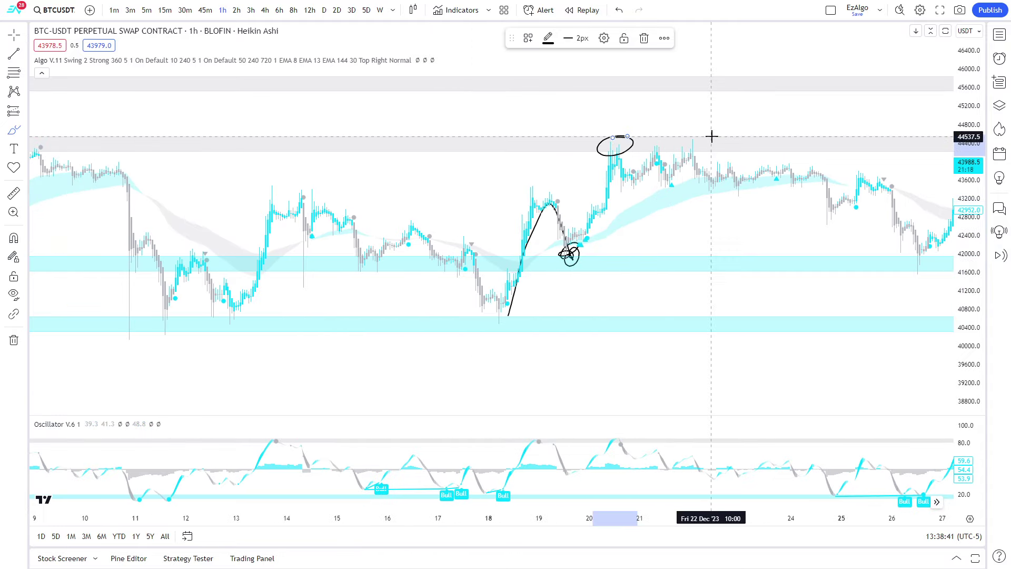
{"action": "left_click_drag", "start_coordinate": [711, 133], "coordinate": [700, 141]}
{"action": "scroll", "coordinate": [630, 166], "scroll_direction": "down", "scroll_amount": 2}
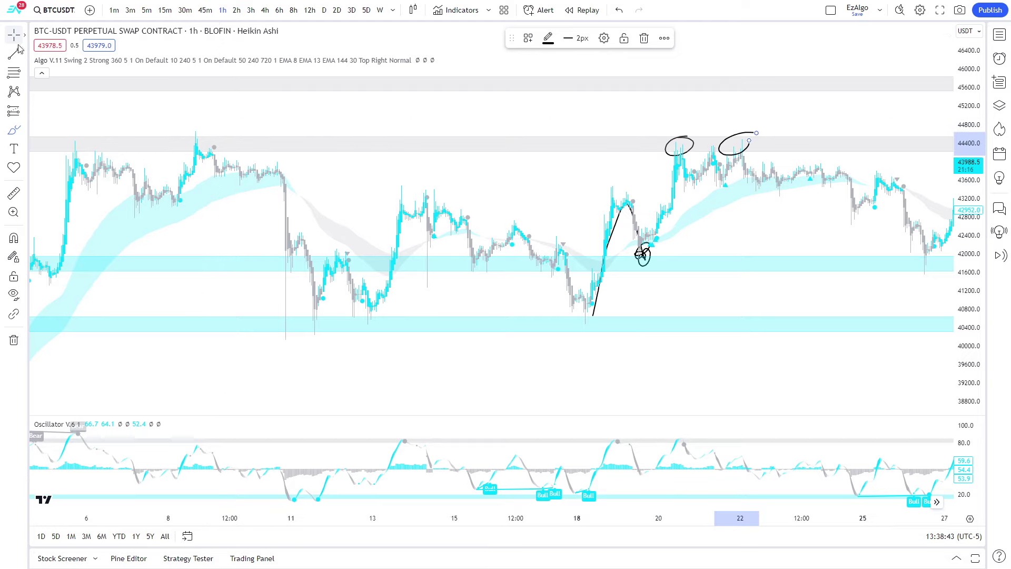
Circle the 26 December low at the blue support zone with the brush
{"action": "left_click_drag", "start_coordinate": [708, 228], "coordinate": [515, 243]}
{"action": "left_click", "coordinate": [12, 133]}
{"action": "mouse_move", "coordinate": [614, 246]}
{"action": "left_mouse_down"}
{"action": "mouse_move", "coordinate": [658, 266]}
{"action": "mouse_move", "coordinate": [664, 245]}
{"action": "left_mouse_up"}
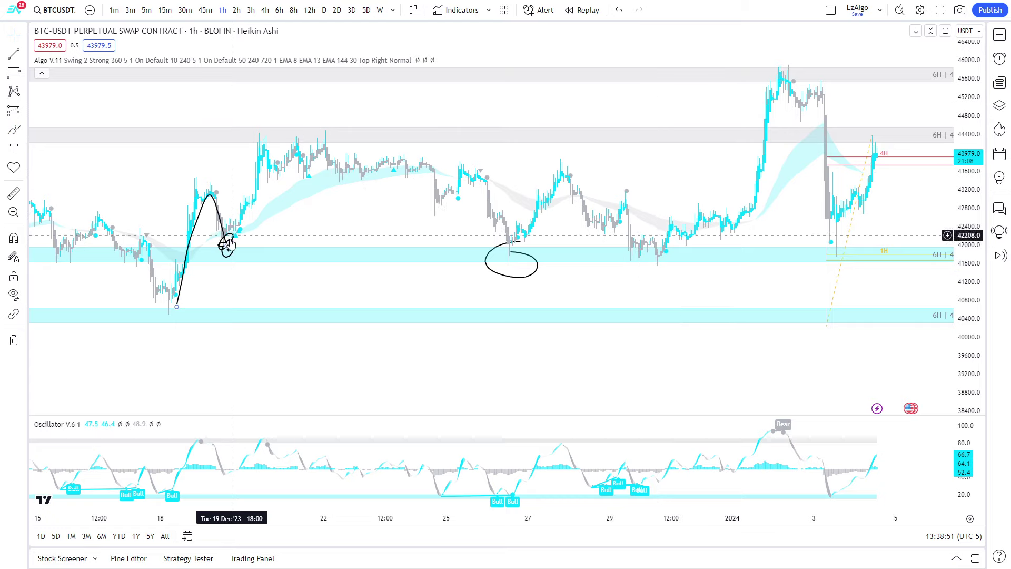
Delete the brush drawings around the 18 to 19 December move and the 26 December low
{"action": "left_click", "coordinate": [228, 237]}
{"action": "key", "text": "Delete"}
{"action": "left_click", "coordinate": [513, 278]}
{"action": "key", "text": "Delete"}
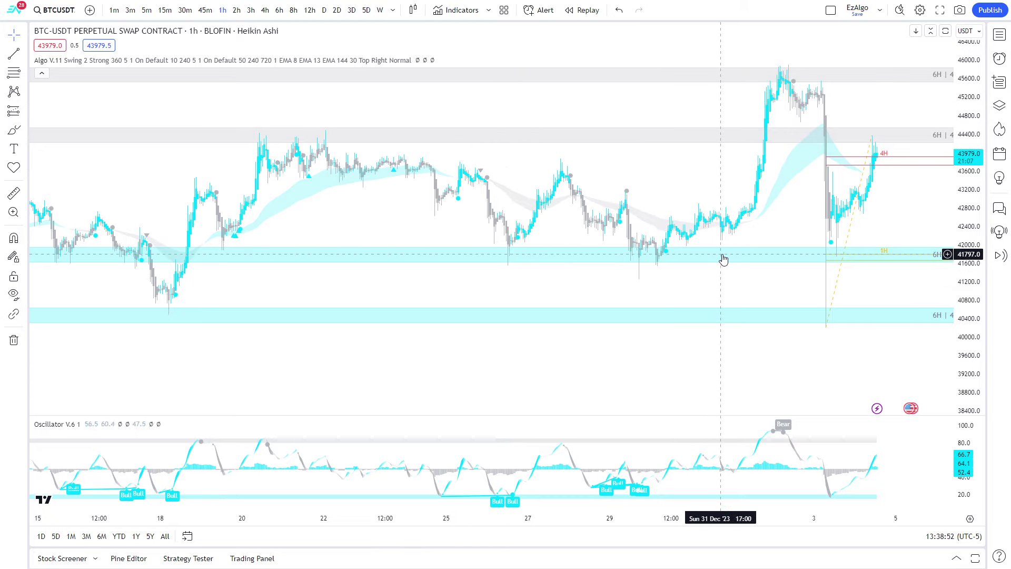
Circle the 4 January high and the 20 to 22 December highs at the 6H 44209.5 resistance zone with the brush
{"action": "left_click_drag", "start_coordinate": [723, 259], "coordinate": [537, 234]}
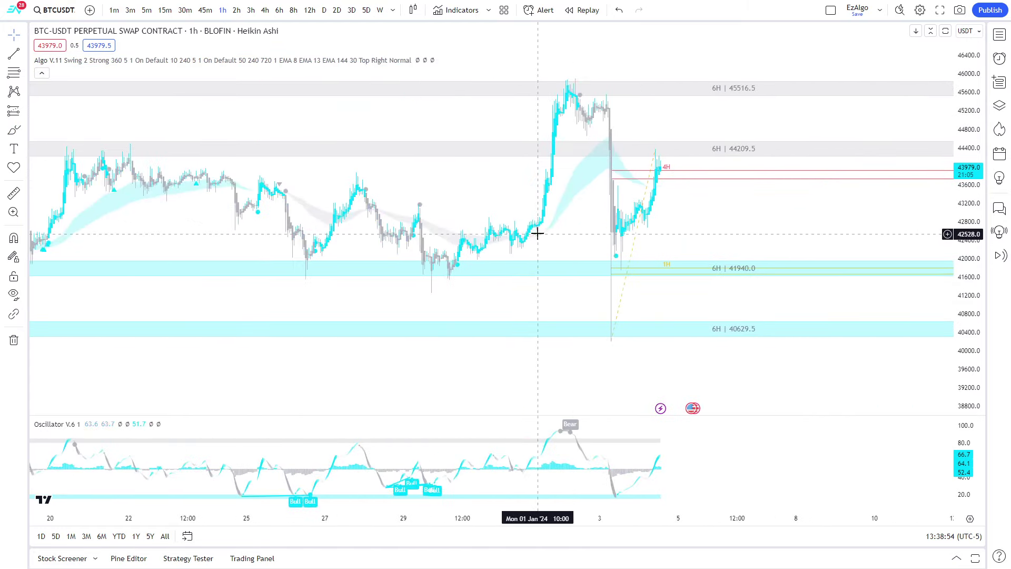
{"action": "scroll", "coordinate": [537, 233], "scroll_direction": "down", "scroll_amount": 2}
{"action": "left_click", "coordinate": [14, 130]}
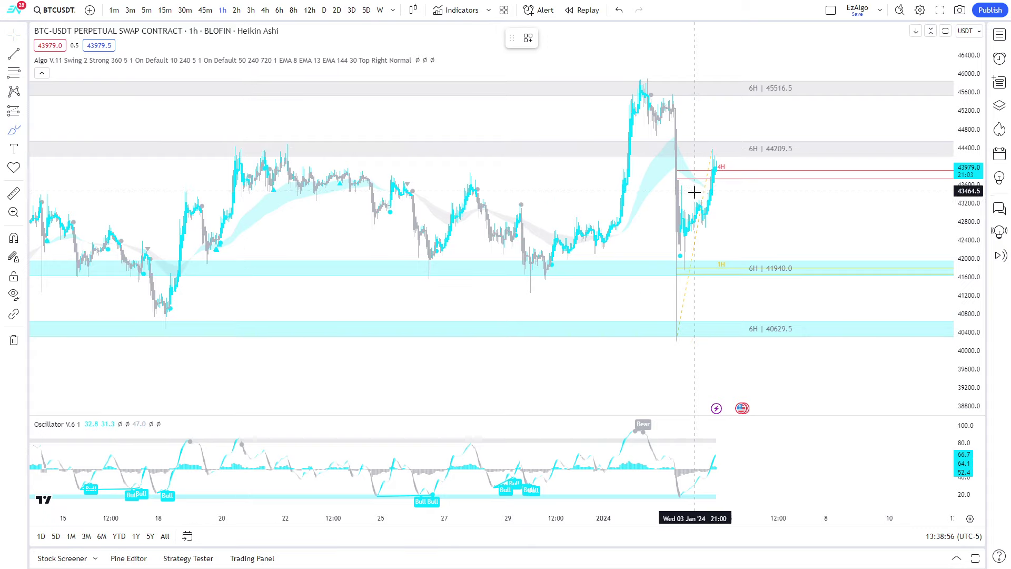
{"action": "scroll", "coordinate": [694, 192], "scroll_direction": "up", "scroll_amount": 2}
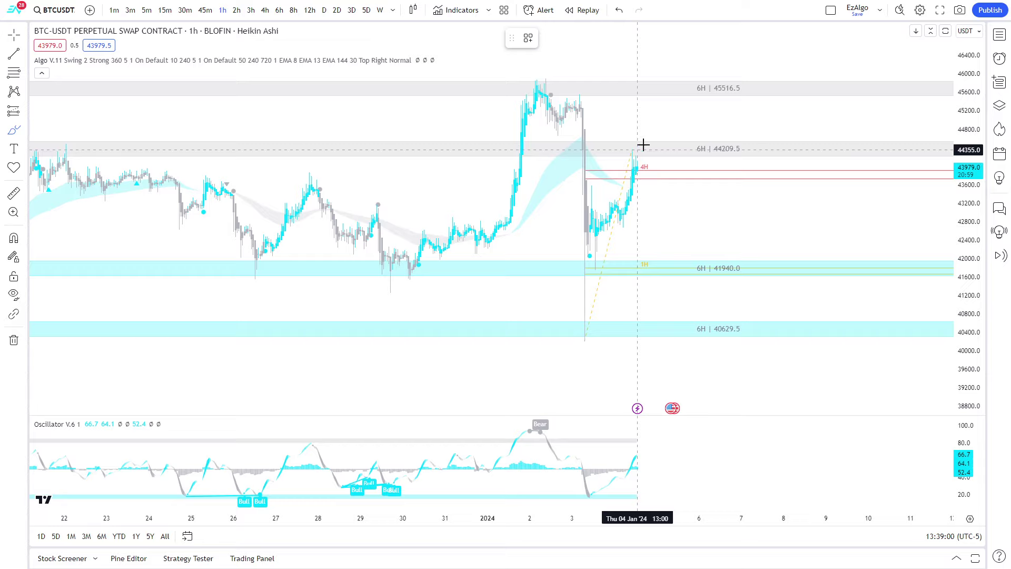
{"action": "left_click_drag", "start_coordinate": [643, 146], "coordinate": [625, 155]}
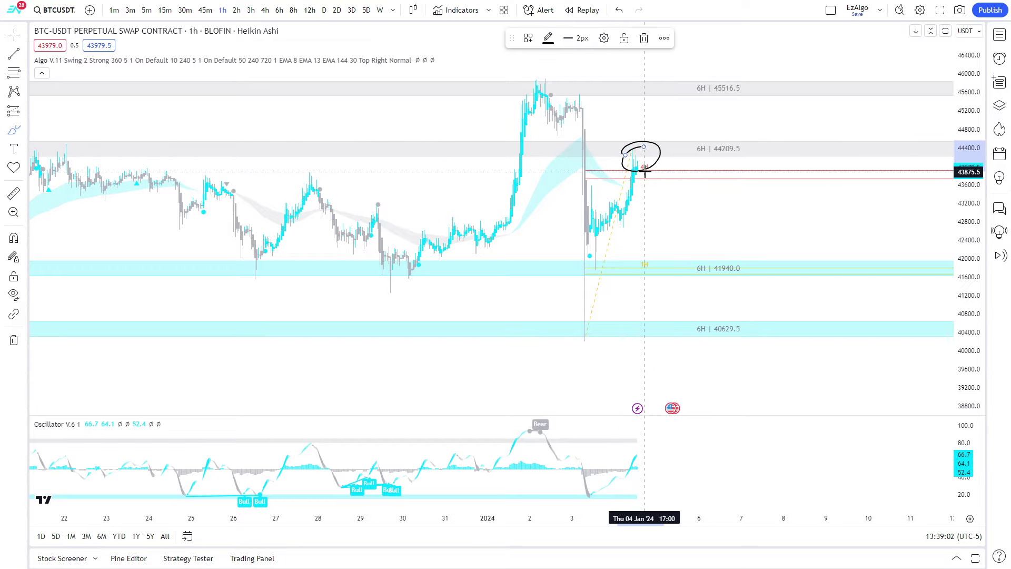
{"action": "scroll", "coordinate": [644, 172], "scroll_direction": "down", "scroll_amount": 3}
{"action": "mouse_move", "coordinate": [312, 141]}
{"action": "left_mouse_down"}
{"action": "mouse_move", "coordinate": [246, 137]}
{"action": "mouse_move", "coordinate": [321, 141]}
{"action": "left_mouse_up"}
{"action": "scroll", "coordinate": [808, 207], "scroll_direction": "up", "scroll_amount": 6}
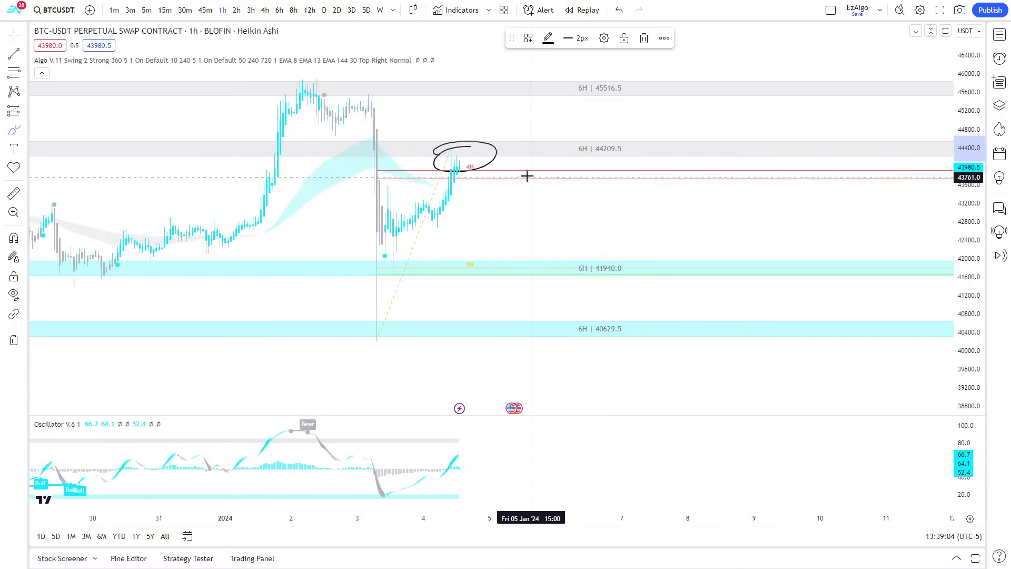
Trace a projected decline from the 4 January high to the 6H 41940.0 zone and circle the 29 to 30 December lows
{"action": "mouse_move", "coordinate": [470, 167]}
{"action": "left_mouse_down"}
{"action": "mouse_move", "coordinate": [507, 187]}
{"action": "mouse_move", "coordinate": [540, 262]}
{"action": "left_mouse_up"}
{"action": "scroll", "coordinate": [638, 253], "scroll_direction": "down", "scroll_amount": 3}
{"action": "left_click_drag", "start_coordinate": [344, 258], "coordinate": [373, 266]}
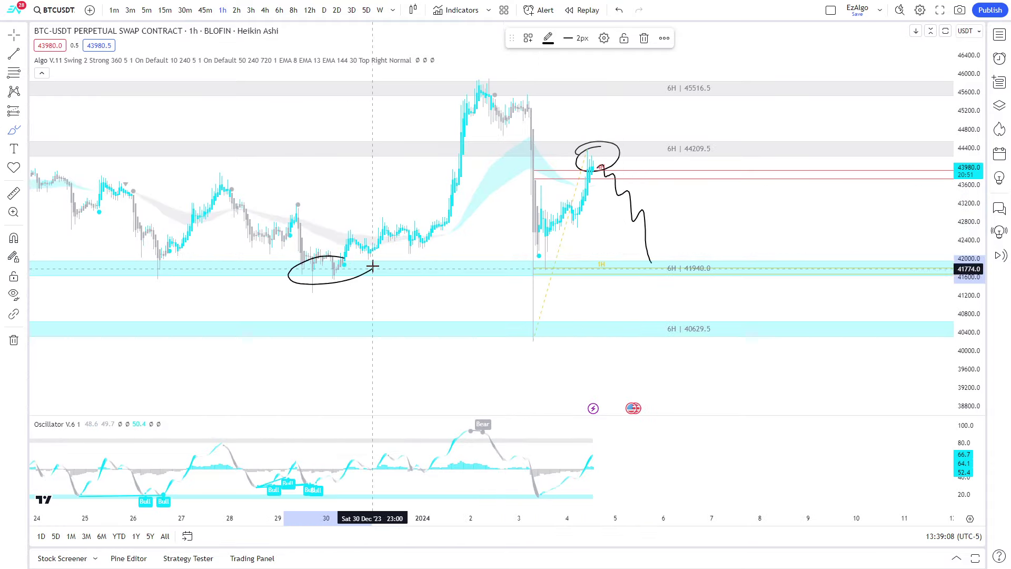
Circle the 6H 41940.0 zone ahead of the price and trace a projected bounce from it up to the 4H golden pocket
{"action": "mouse_move", "coordinate": [710, 256]}
{"action": "left_mouse_down"}
{"action": "mouse_move", "coordinate": [668, 263]}
{"action": "mouse_move", "coordinate": [686, 256]}
{"action": "left_mouse_up"}
{"action": "scroll", "coordinate": [584, 248], "scroll_direction": "up", "scroll_amount": 3}
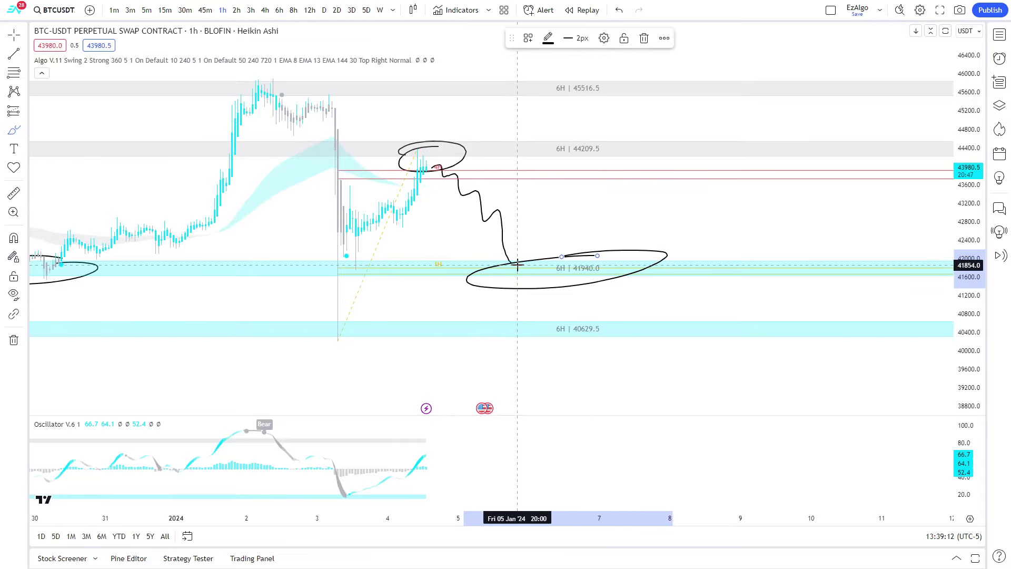
{"action": "mouse_move", "coordinate": [516, 261]}
{"action": "left_mouse_down"}
{"action": "mouse_move", "coordinate": [547, 258]}
{"action": "mouse_move", "coordinate": [574, 174]}
{"action": "mouse_move", "coordinate": [597, 178]}
{"action": "left_mouse_up"}
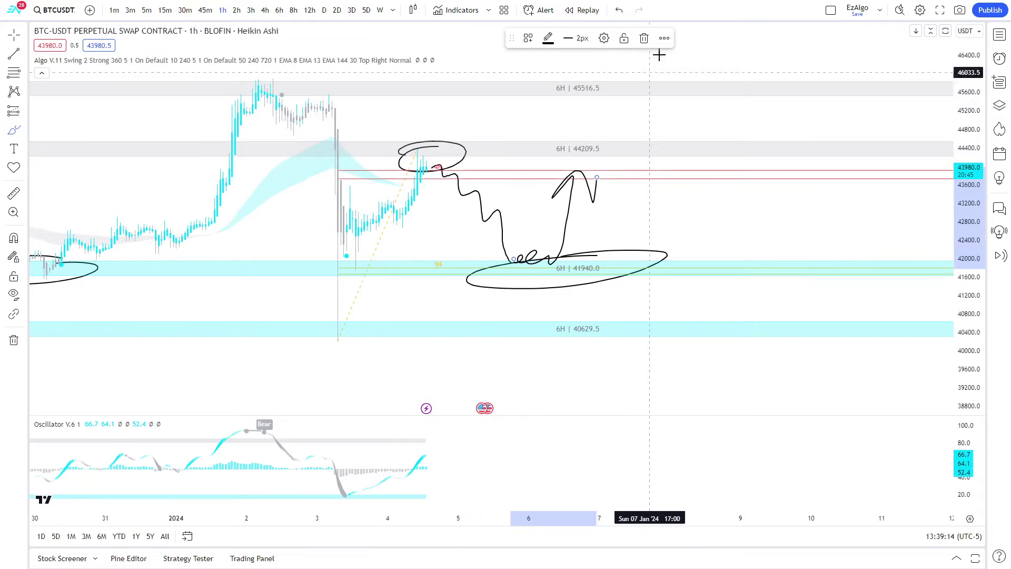
Delete the projection strokes and the circles around the December lows and highs from the BTCUSDT chart
{"action": "left_click", "coordinate": [644, 38]}
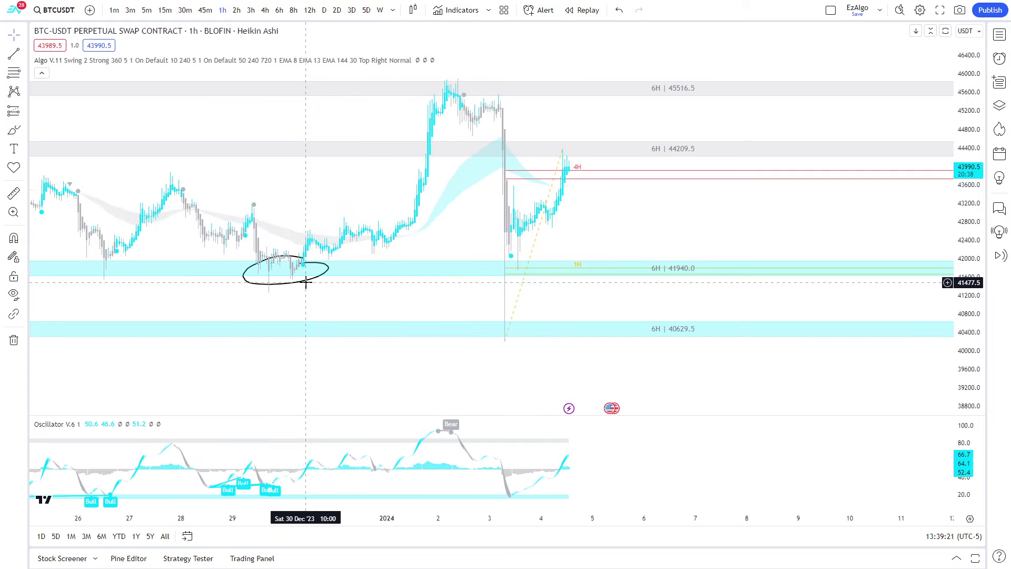
{"action": "scroll", "coordinate": [316, 263], "scroll_direction": "down", "scroll_amount": 3}
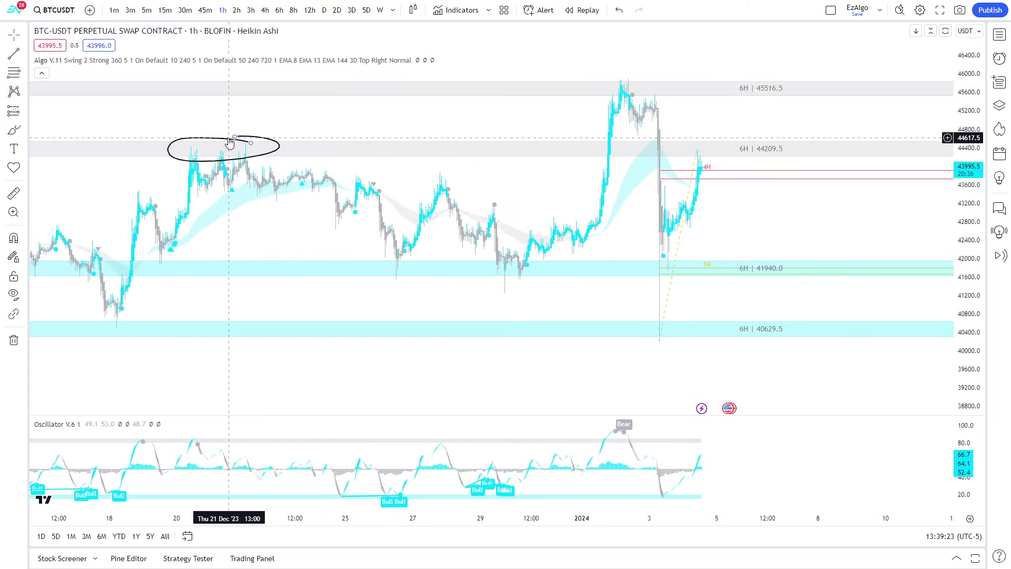
{"action": "scroll", "coordinate": [332, 228], "scroll_direction": "down", "scroll_amount": 2}
{"action": "scroll", "coordinate": [332, 228], "scroll_direction": "up", "scroll_amount": 2}
{"action": "scroll", "coordinate": [332, 210], "scroll_direction": "up", "scroll_amount": 2}
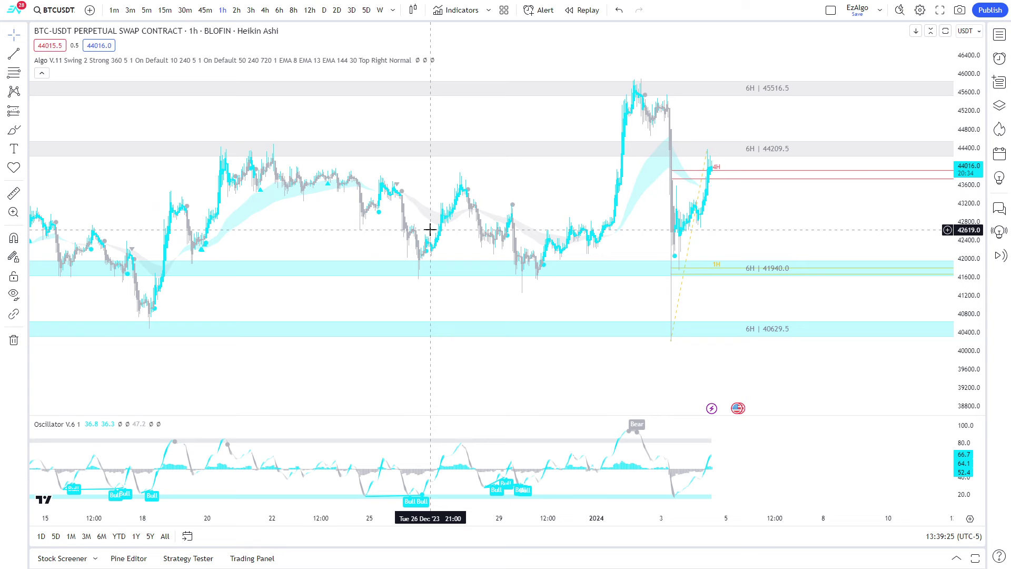
{"action": "scroll", "coordinate": [705, 205], "scroll_direction": "up", "scroll_amount": 3}
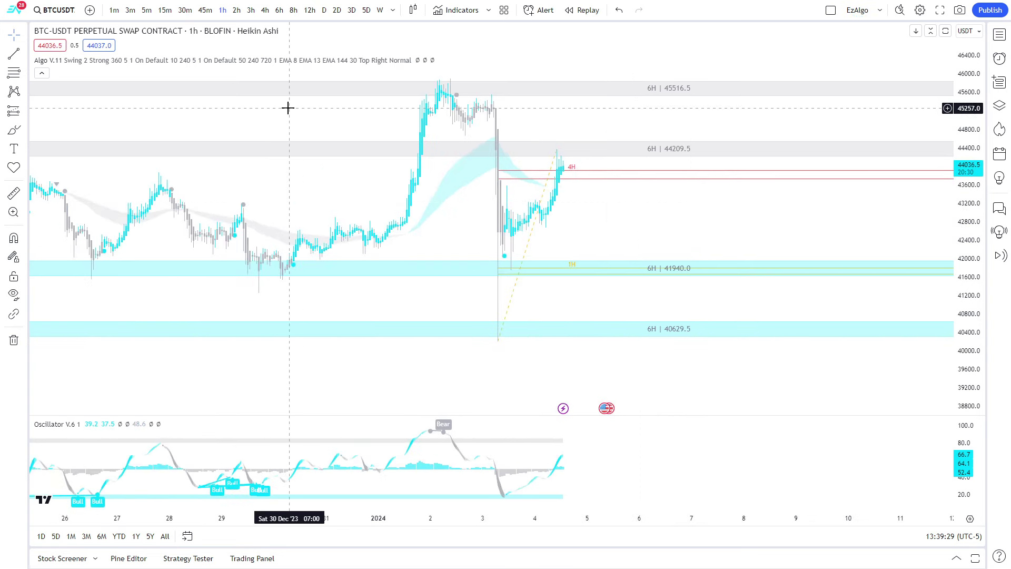
Open the Algo V.11 settings and set the first Multi-Timeframe S/R timeframe to 4 hours
{"action": "left_click", "coordinate": [435, 60]}
{"action": "scroll", "coordinate": [569, 217], "scroll_direction": "down", "scroll_amount": 3}
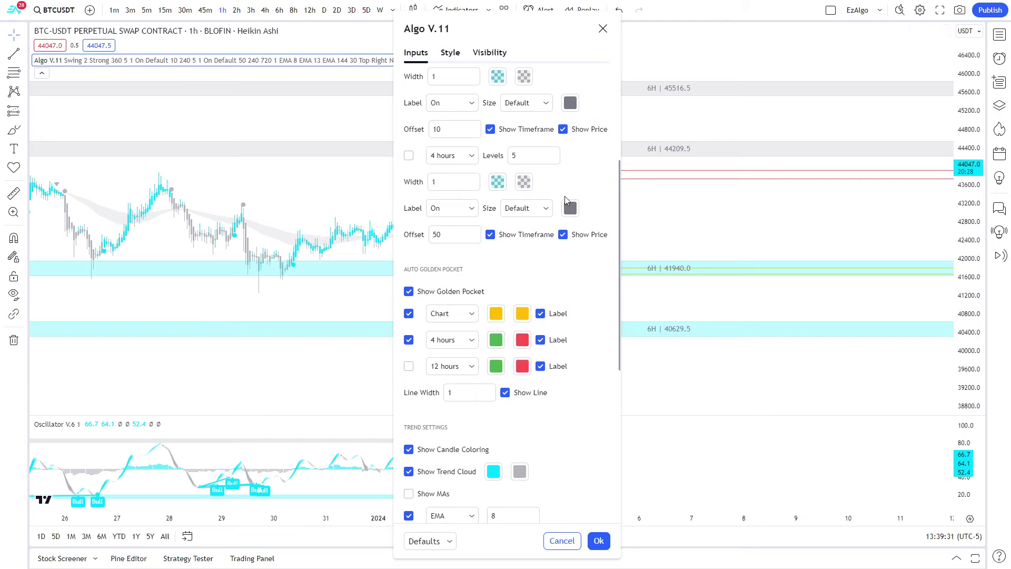
{"action": "left_click_drag", "start_coordinate": [552, 30], "coordinate": [407, 53]}
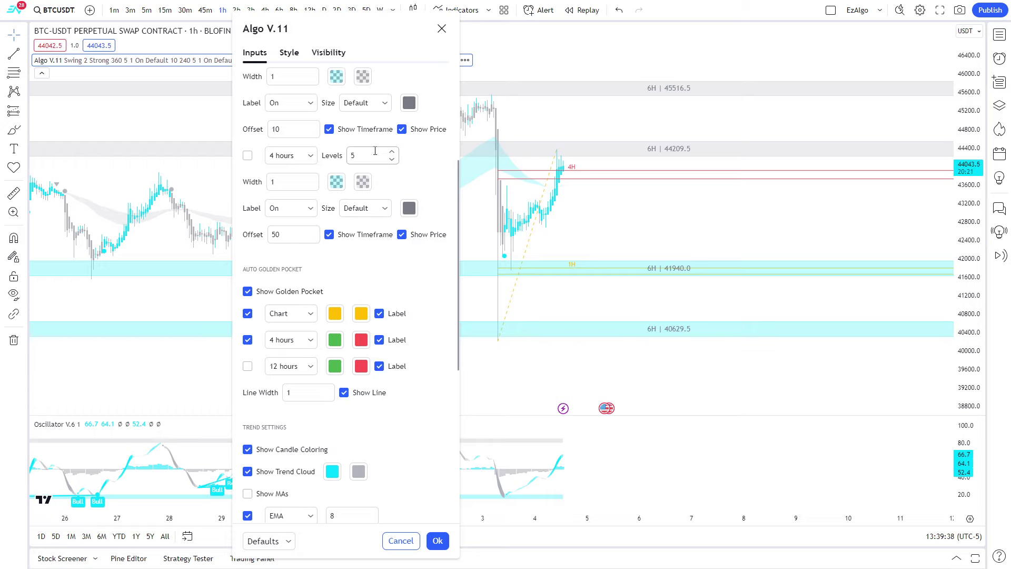
{"action": "scroll", "coordinate": [385, 248], "scroll_direction": "up", "scroll_amount": 3}
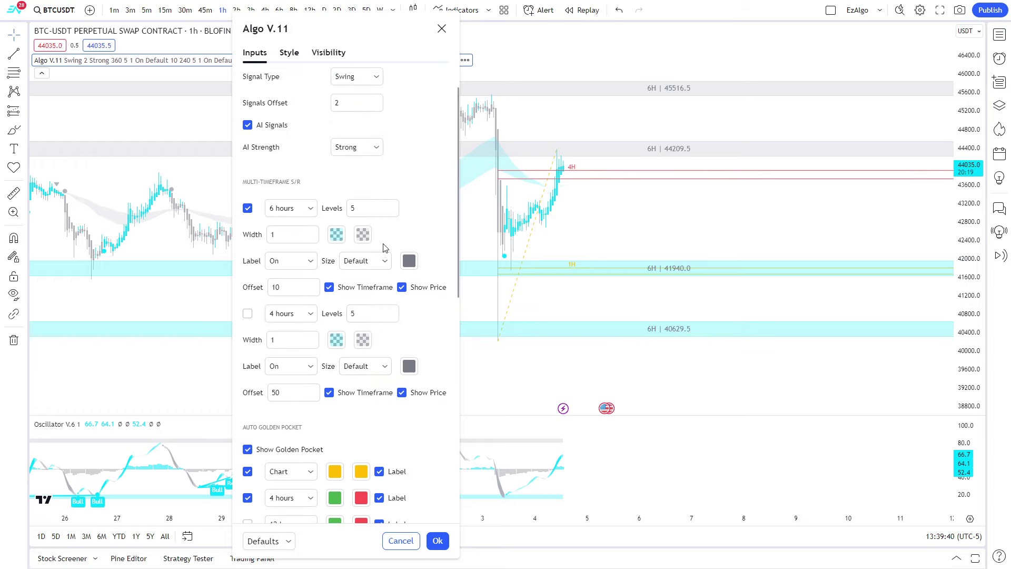
{"action": "scroll", "coordinate": [376, 248], "scroll_direction": "down", "scroll_amount": 4}
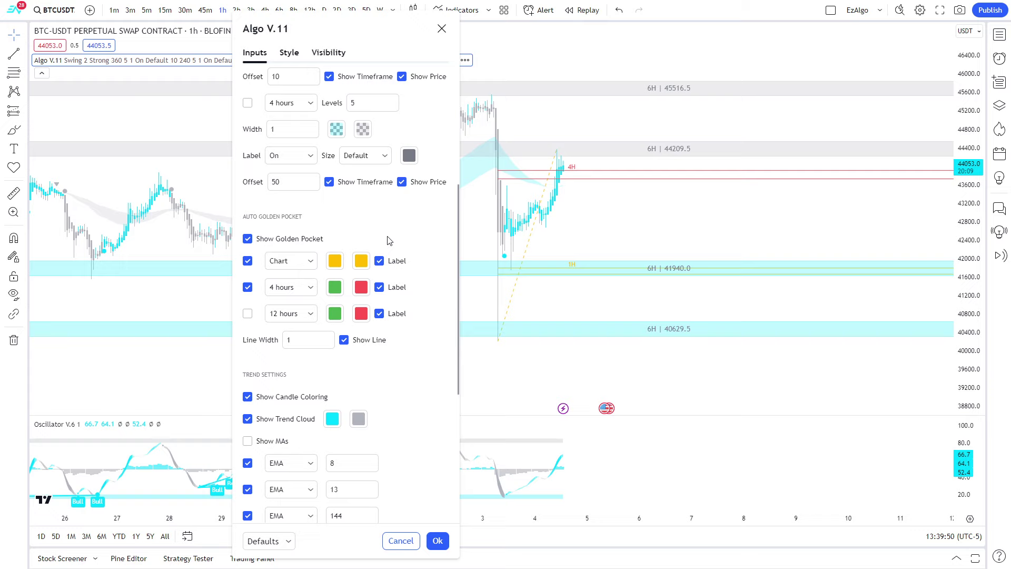
{"action": "scroll", "coordinate": [387, 240], "scroll_direction": "up", "scroll_amount": 3}
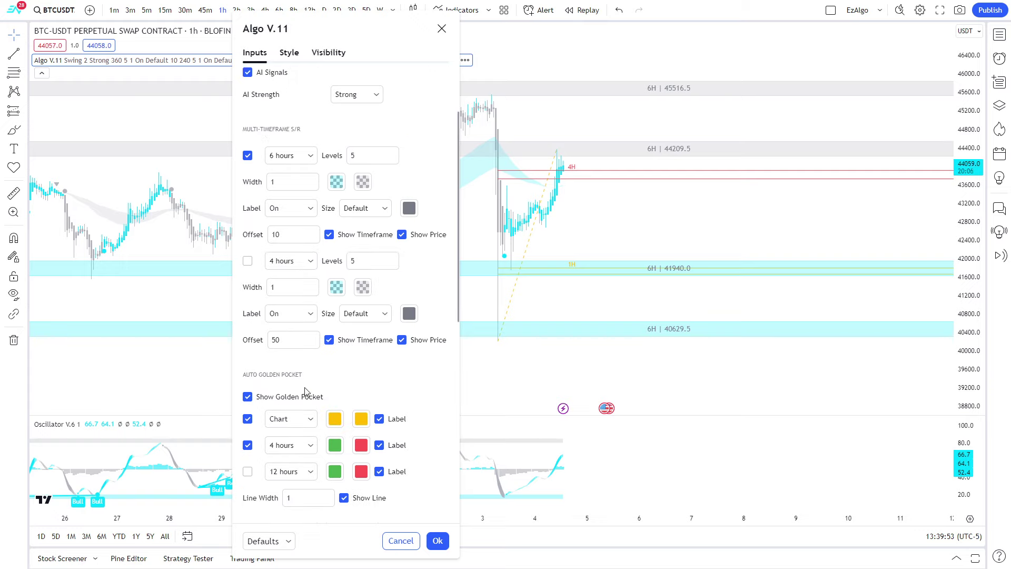
{"action": "left_click", "coordinate": [304, 157]}
{"action": "left_click", "coordinate": [304, 350]}
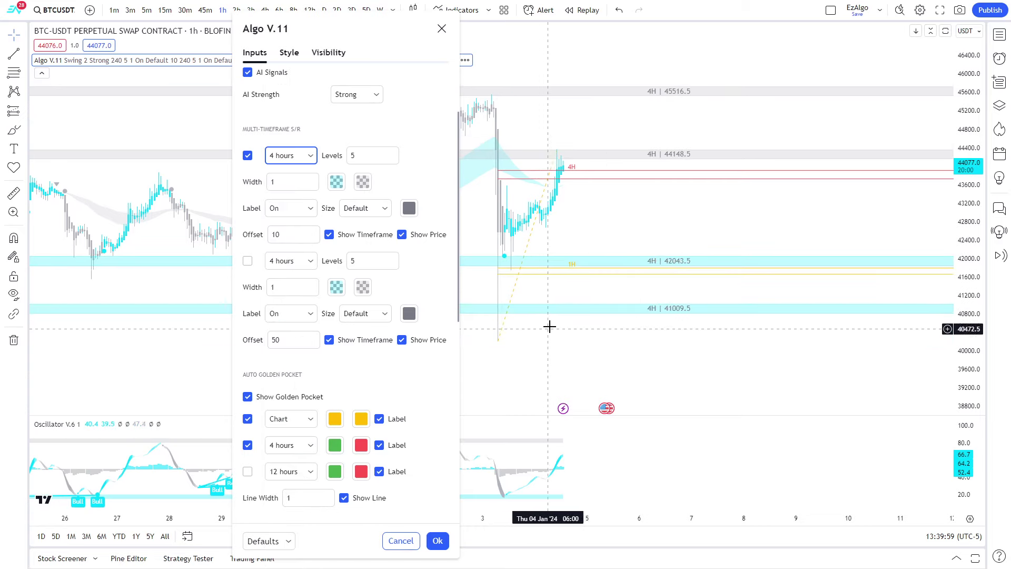
Enable the second Multi-Timeframe S/R set, set its timeframe to 12 hours and apply the Algo V.11 settings
{"action": "left_click", "coordinate": [247, 263]}
{"action": "left_click", "coordinate": [301, 264]}
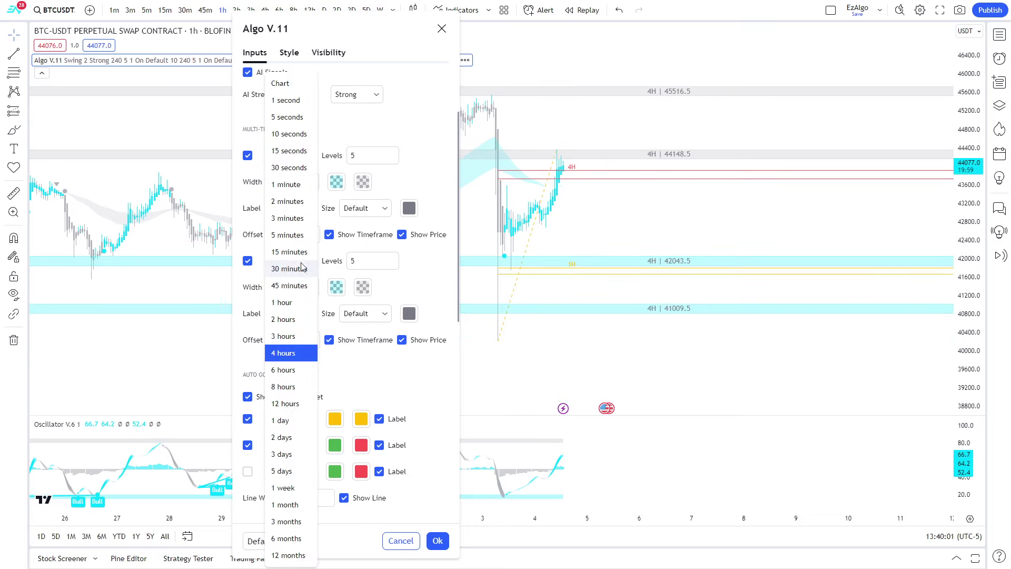
{"action": "left_click", "coordinate": [307, 404]}
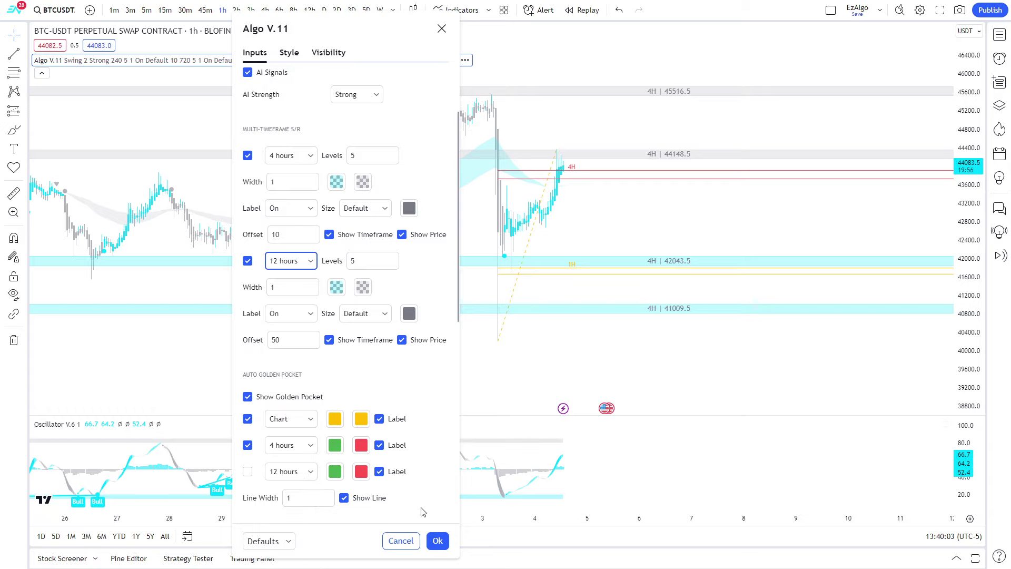
{"action": "left_click", "coordinate": [437, 540]}
Examine the 4H and 12H support and resistance zones against the December and January BTCUSDT price action
{"action": "scroll", "coordinate": [428, 374], "scroll_direction": "down", "scroll_amount": 1}
{"action": "left_click_drag", "start_coordinate": [531, 164], "coordinate": [494, 201]}
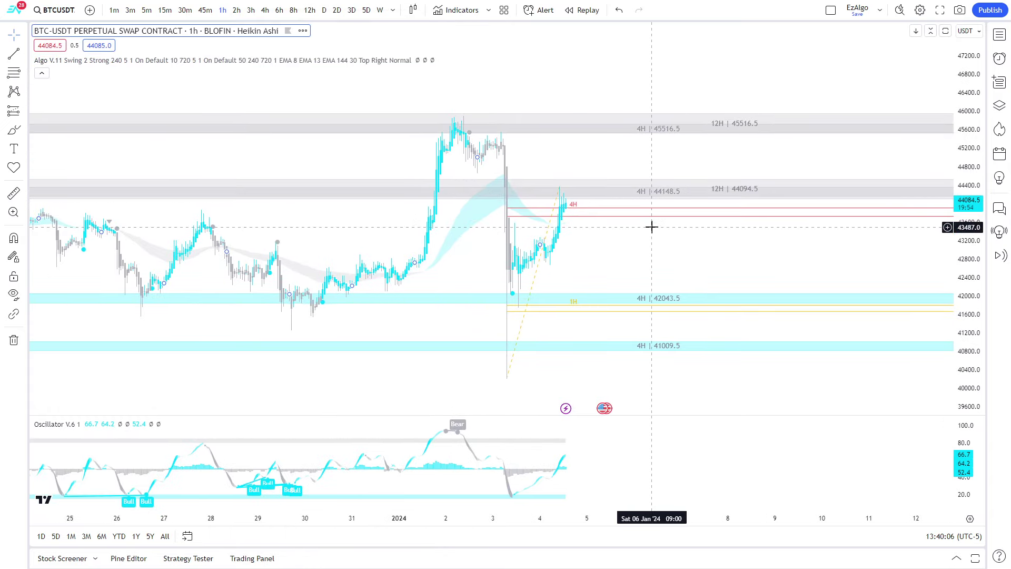
{"action": "scroll", "coordinate": [652, 227], "scroll_direction": "up", "scroll_amount": 5}
{"action": "left_click_drag", "start_coordinate": [621, 235], "coordinate": [697, 211]}
{"action": "scroll", "coordinate": [632, 179], "scroll_direction": "down", "scroll_amount": 3}
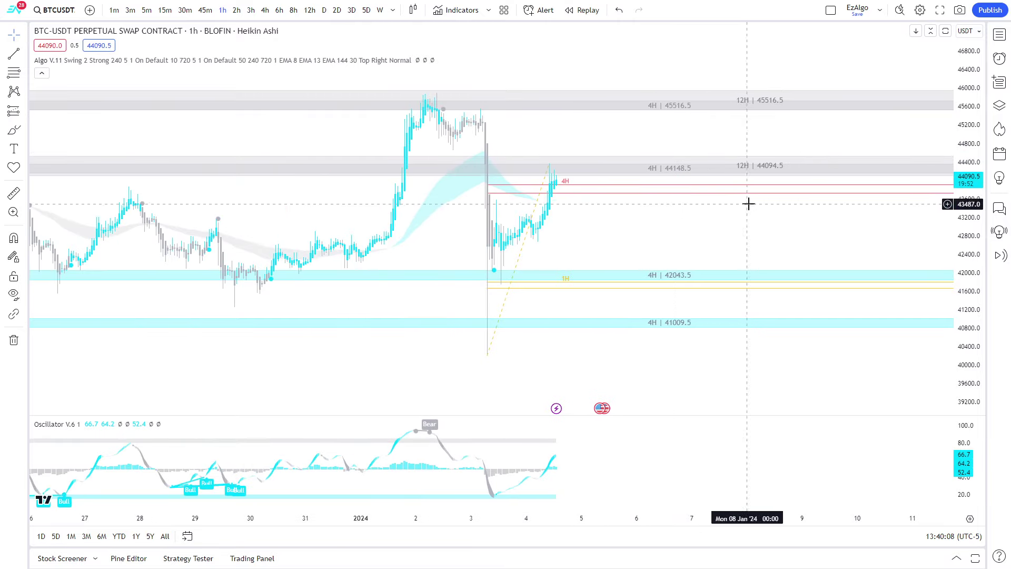
{"action": "scroll", "coordinate": [737, 180], "scroll_direction": "down", "scroll_amount": 3}
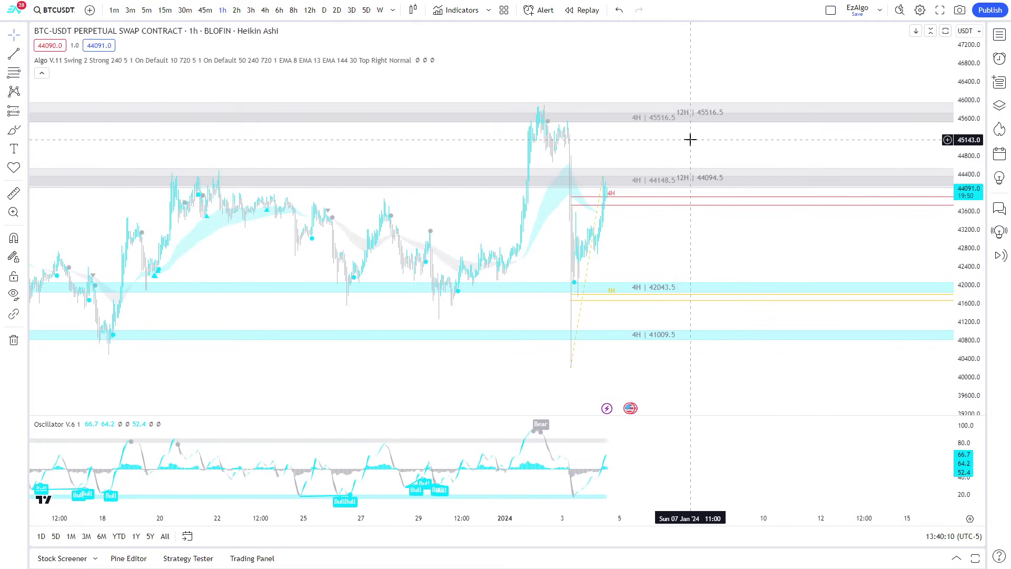
Brush a bearish projection from the latest candles along the 44148.5 resistance zone and down to about 42700, and delete it
{"action": "scroll", "coordinate": [690, 139], "scroll_direction": "up", "scroll_amount": 2}
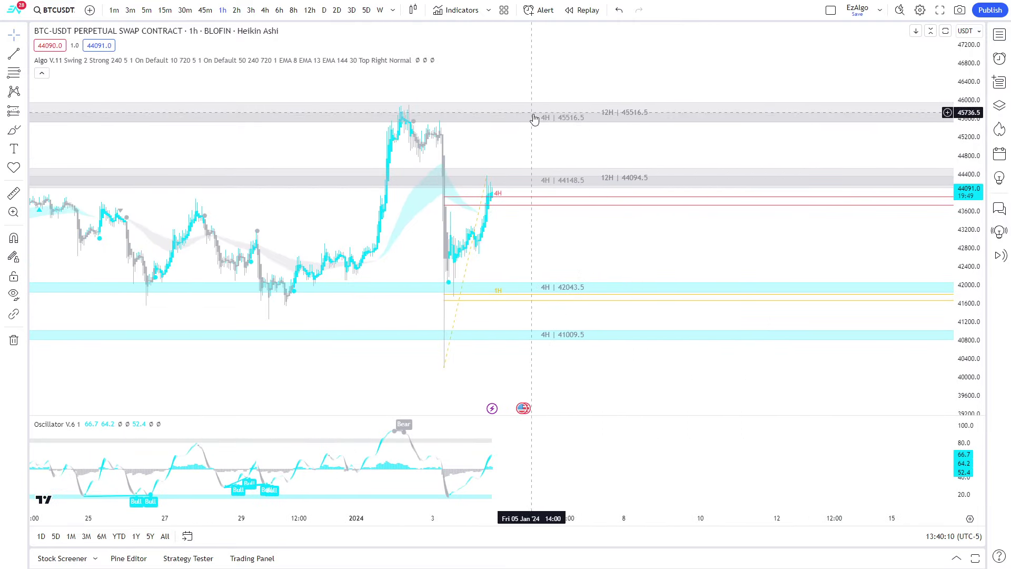
{"action": "left_click", "coordinate": [10, 134]}
{"action": "mouse_move", "coordinate": [392, 199]}
{"action": "left_mouse_down"}
{"action": "mouse_move", "coordinate": [414, 184]}
{"action": "mouse_move", "coordinate": [450, 253]}
{"action": "left_mouse_up"}
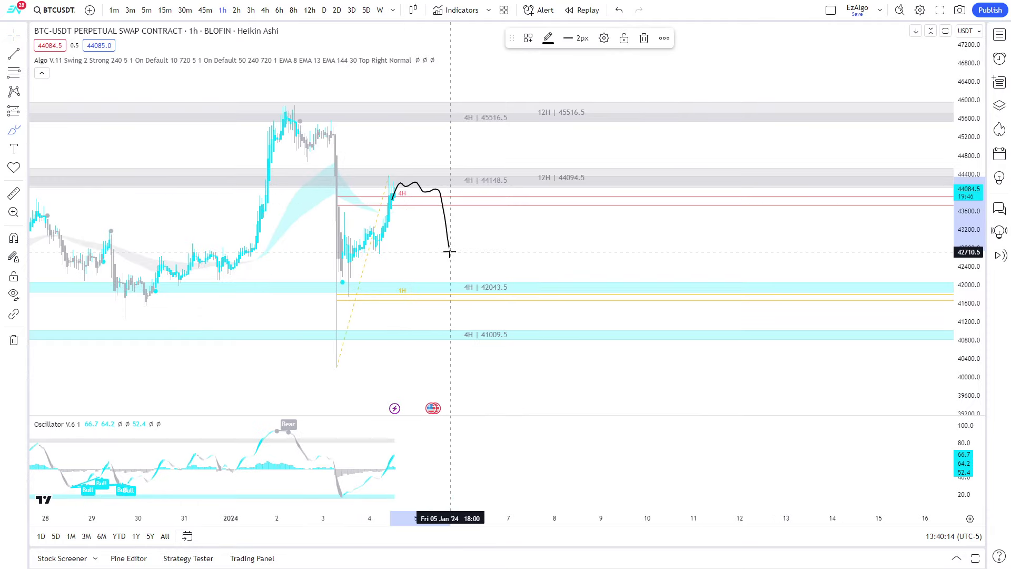
{"action": "scroll", "coordinate": [455, 246], "scroll_direction": "down", "scroll_amount": 3}
{"action": "left_click", "coordinate": [644, 38]}
Circle the latest candles at the 44148.5 resistance zone and brush a breakout, retest and rise towards the 45516.5 zone
{"action": "scroll", "coordinate": [538, 205], "scroll_direction": "up", "scroll_amount": 3}
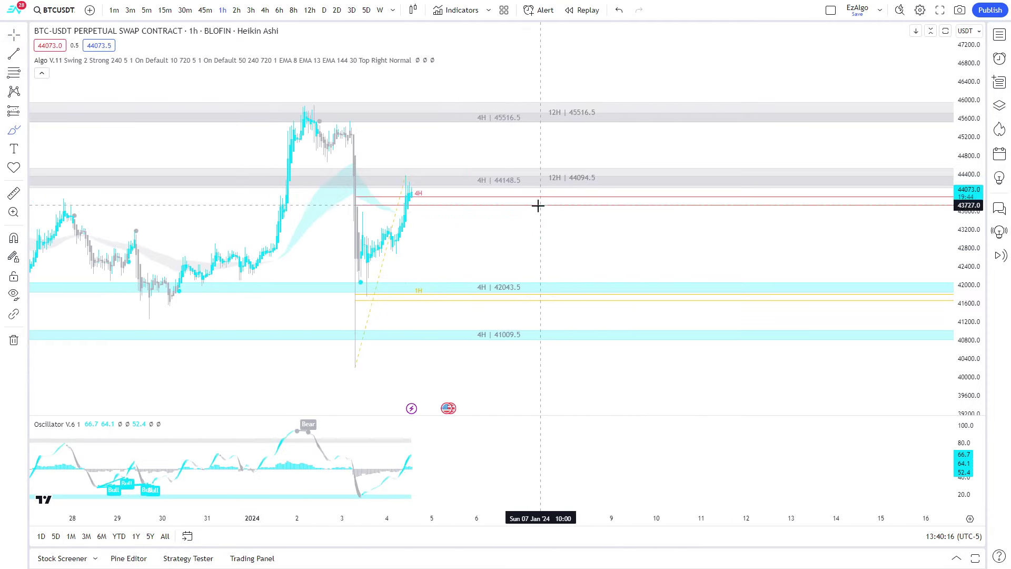
{"action": "mouse_move", "coordinate": [422, 176]}
{"action": "left_mouse_down"}
{"action": "mouse_move", "coordinate": [449, 162]}
{"action": "mouse_move", "coordinate": [510, 174]}
{"action": "left_mouse_up"}
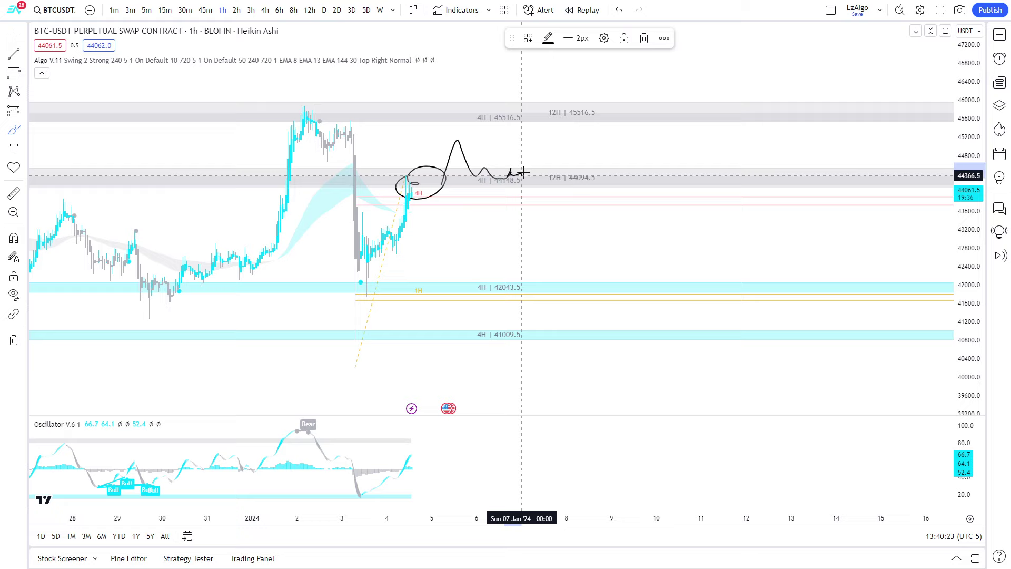
{"action": "left_click_drag", "start_coordinate": [513, 173], "coordinate": [543, 129]}
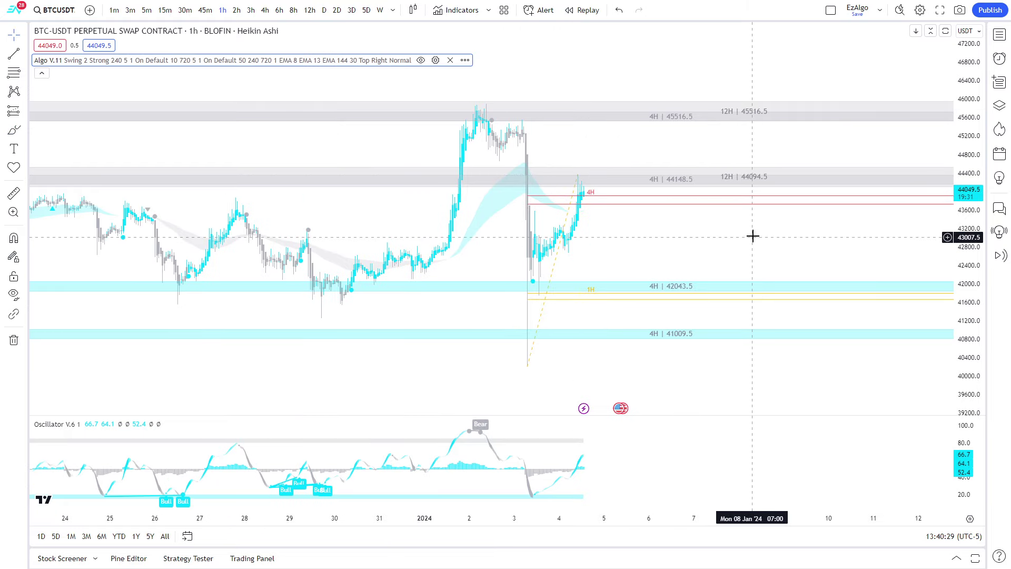
Switch the BTCUSDT chart to the 3-hour timeframe and change its chart type to Candles
{"action": "left_click_drag", "start_coordinate": [966, 245], "coordinate": [967, 230]}
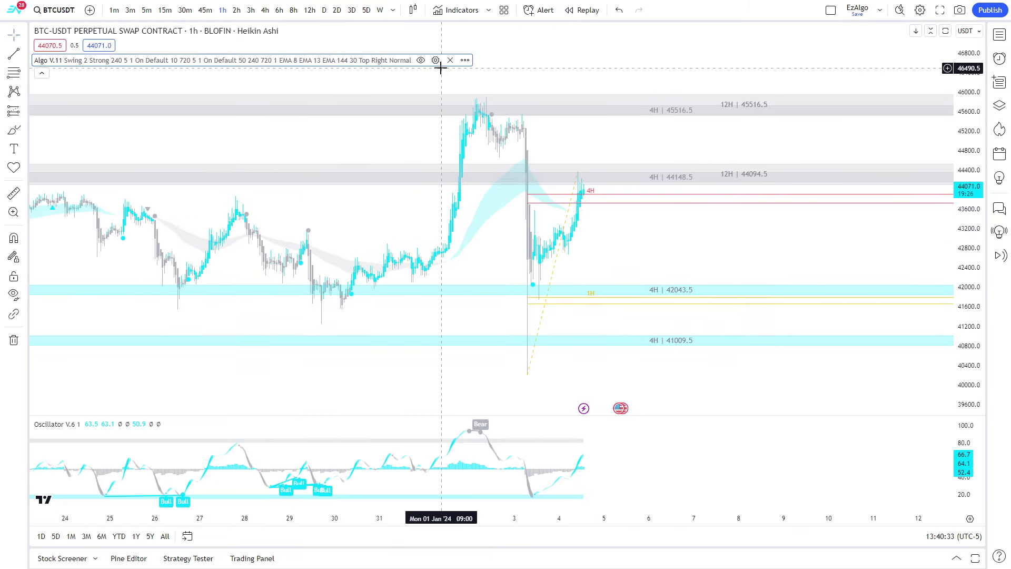
{"action": "scroll", "coordinate": [562, 228], "scroll_direction": "up", "scroll_amount": 2}
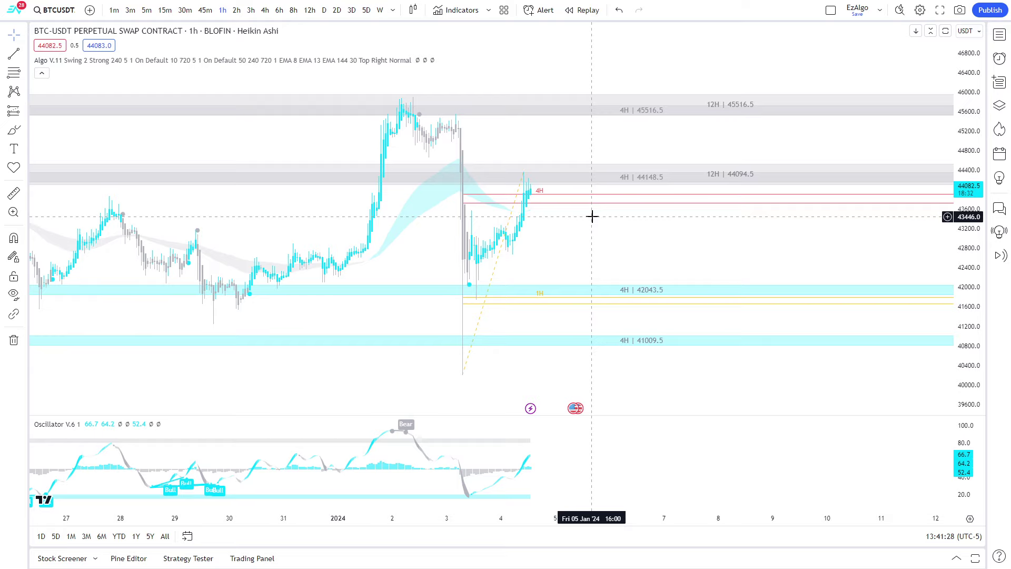
{"action": "left_click", "coordinate": [251, 10]}
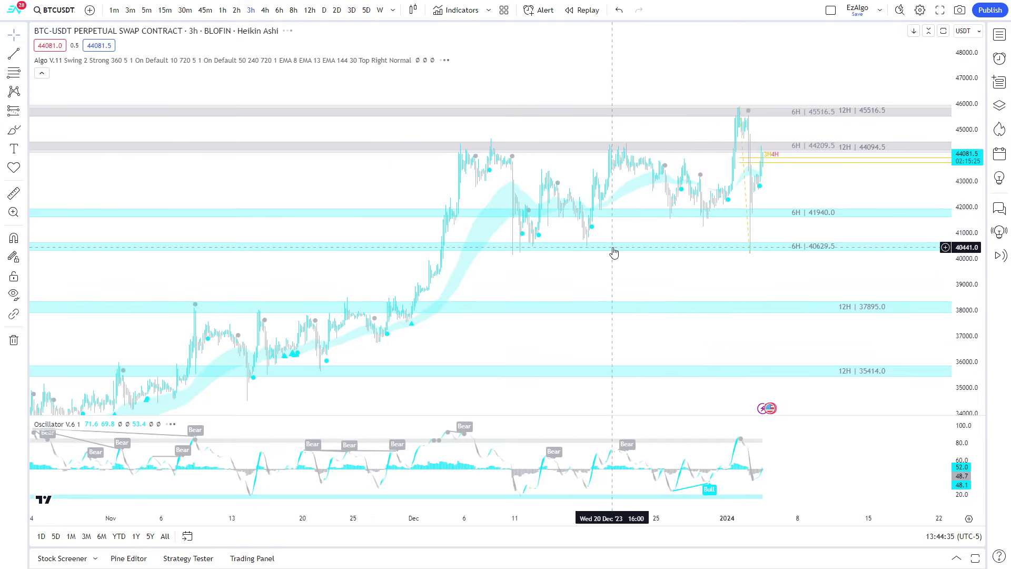
{"action": "scroll", "coordinate": [614, 253], "scroll_direction": "up", "scroll_amount": 3}
{"action": "left_click_drag", "start_coordinate": [525, 202], "coordinate": [494, 239]}
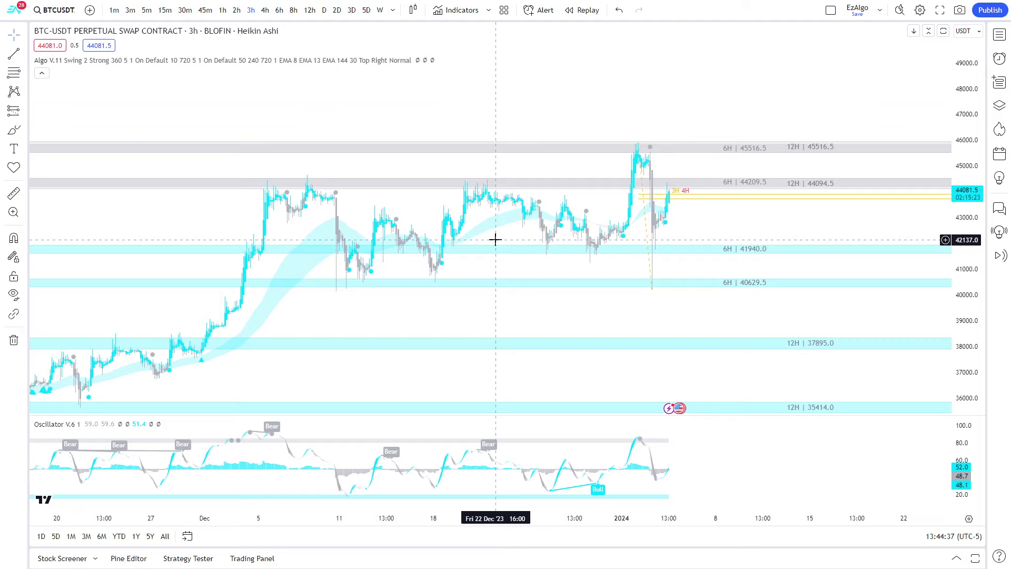
{"action": "left_click_drag", "start_coordinate": [964, 244], "coordinate": [964, 196]}
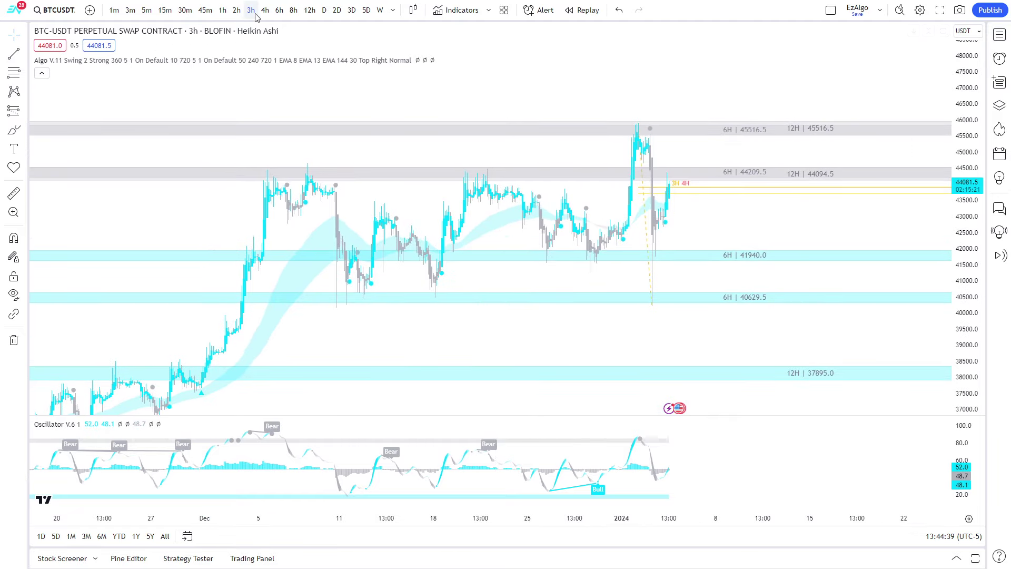
{"action": "scroll", "coordinate": [469, 172], "scroll_direction": "up", "scroll_amount": 2}
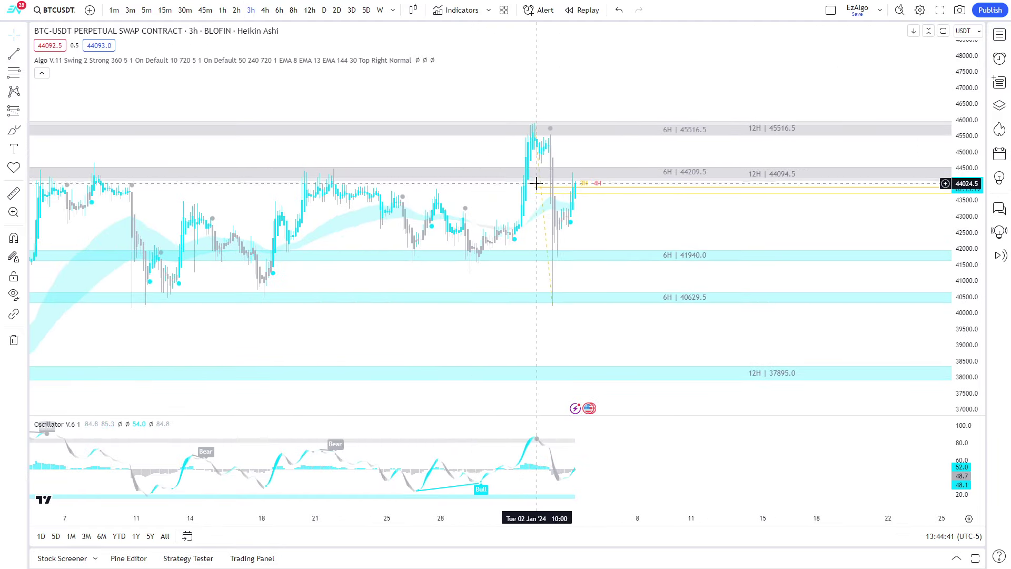
{"action": "left_click", "coordinate": [413, 10]}
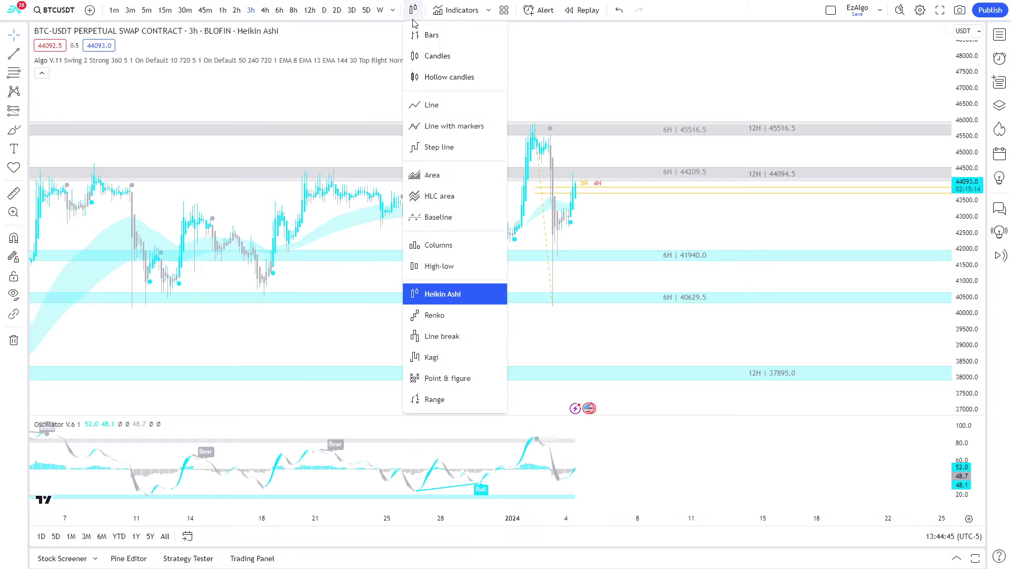
{"action": "left_click", "coordinate": [440, 55]}
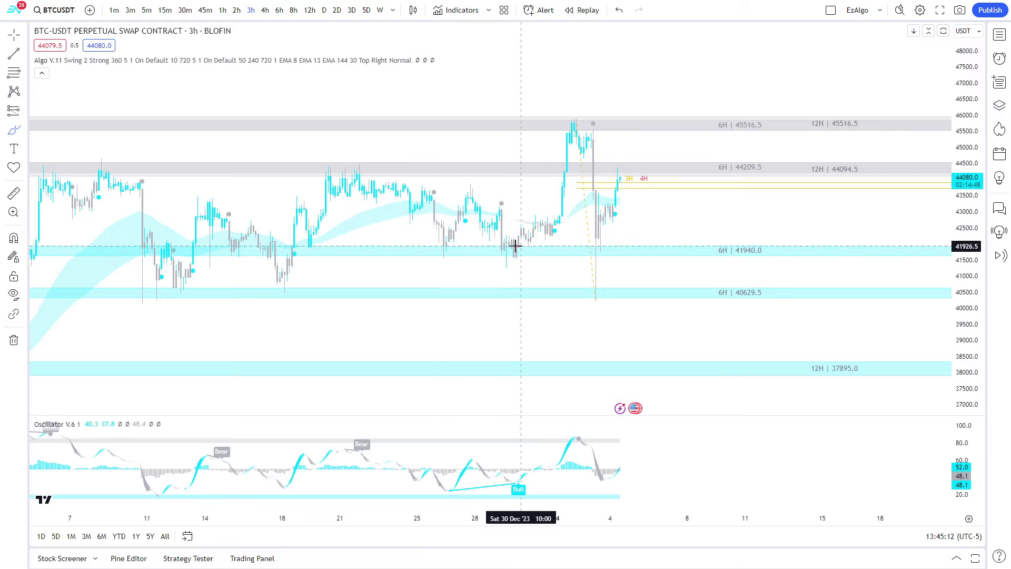
Circle the late December lows at the 6H 41940.0 support zone with the brush, and delete the circle
{"action": "mouse_move", "coordinate": [496, 234]}
{"action": "left_mouse_down"}
{"action": "mouse_move", "coordinate": [497, 264]}
{"action": "mouse_move", "coordinate": [542, 235]}
{"action": "mouse_move", "coordinate": [493, 240]}
{"action": "left_mouse_up"}
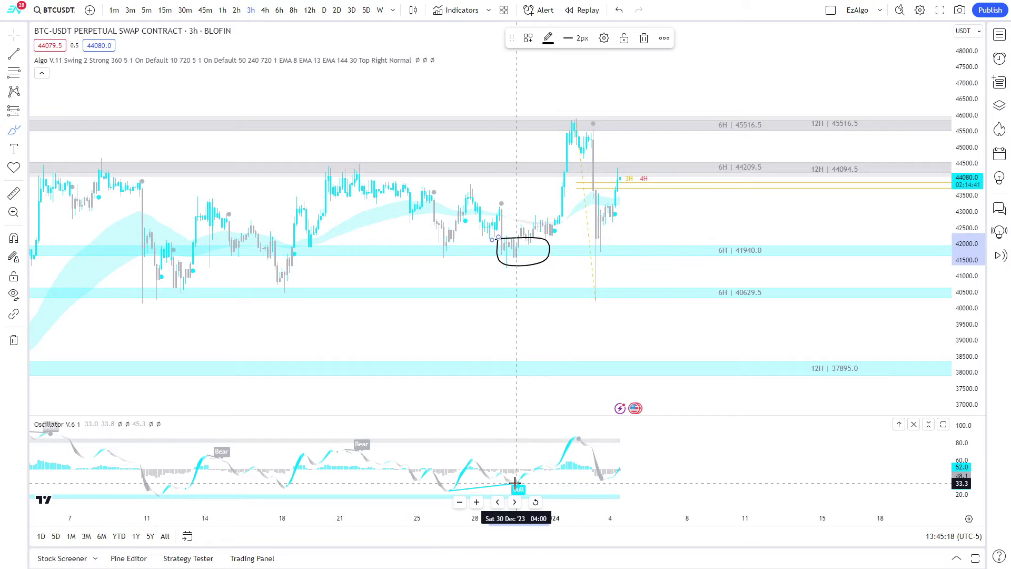
{"action": "left_click", "coordinate": [644, 38]}
{"action": "scroll", "coordinate": [512, 127], "scroll_direction": "up", "scroll_amount": 2}
{"action": "scroll", "coordinate": [591, 132], "scroll_direction": "down", "scroll_amount": 2}
{"action": "scroll", "coordinate": [591, 132], "scroll_direction": "down", "scroll_amount": 3}
{"action": "scroll", "coordinate": [605, 137], "scroll_direction": "up", "scroll_amount": 3}
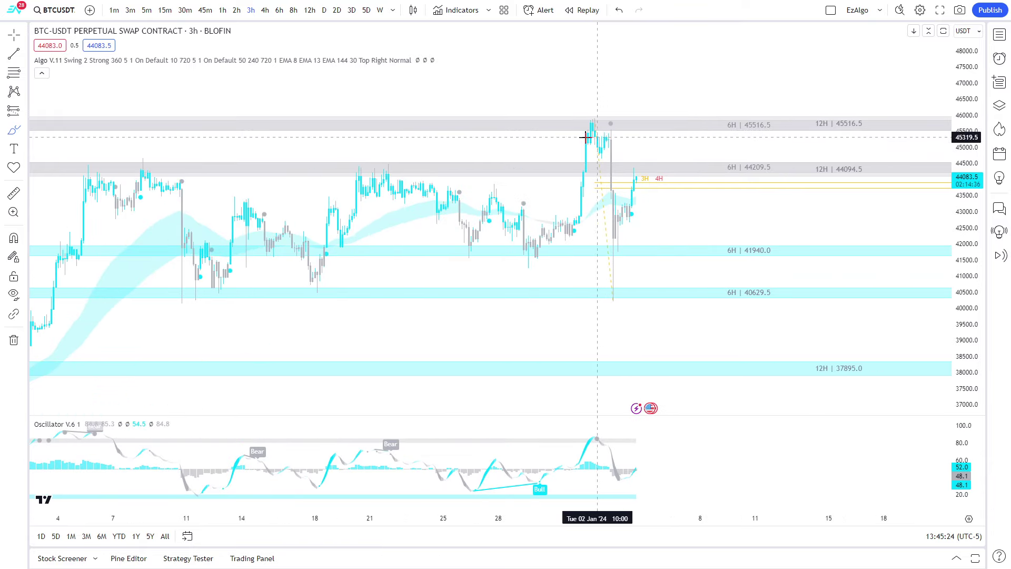
Draw a trend line from the 5 December high at about 44418 through the early January high
{"action": "scroll", "coordinate": [587, 138], "scroll_direction": "down", "scroll_amount": 2}
{"action": "key", "text": "alt+t"}
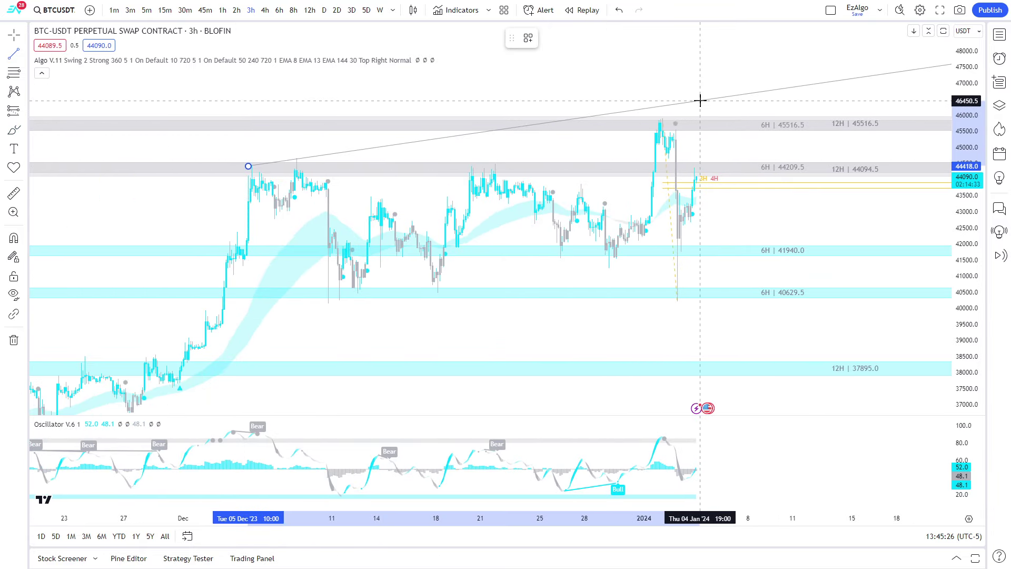
{"action": "left_click", "coordinate": [702, 113]}
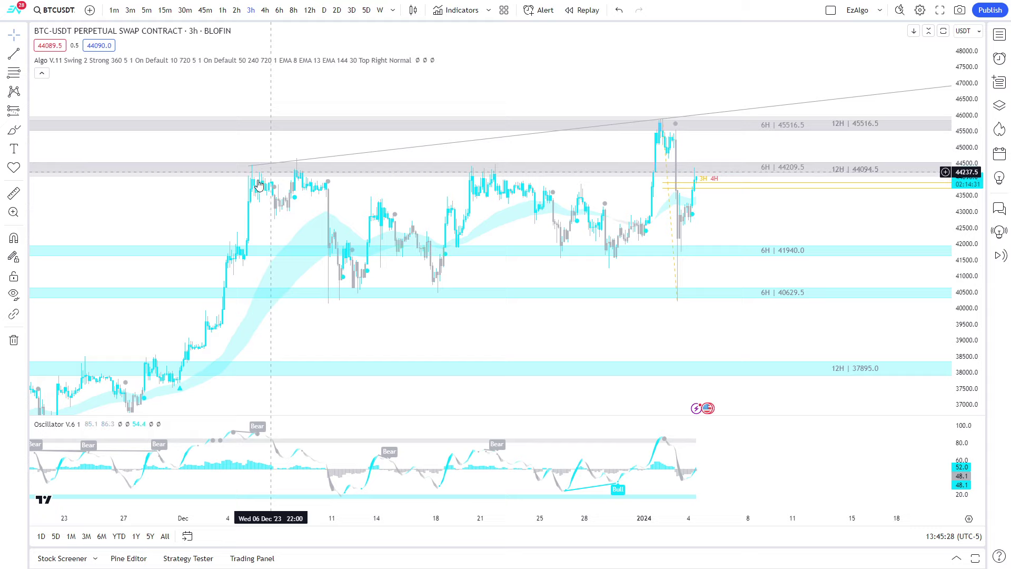
Circle the early January overbought peak in the Oscillator V.6 pane with the brush
{"action": "scroll", "coordinate": [631, 140], "scroll_direction": "up", "scroll_amount": 2}
{"action": "scroll", "coordinate": [631, 140], "scroll_direction": "up", "scroll_amount": 1}
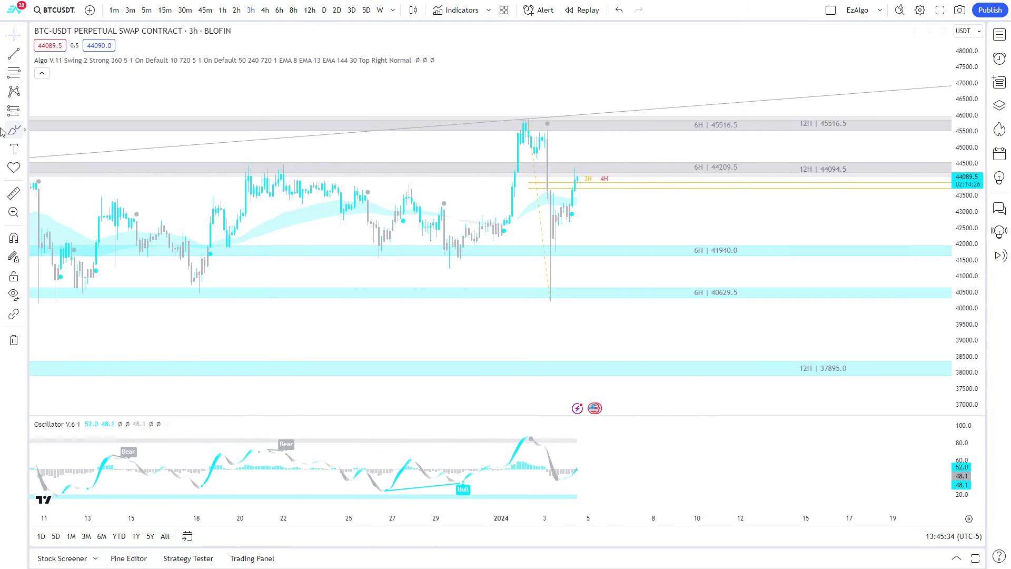
{"action": "left_click", "coordinate": [14, 130]}
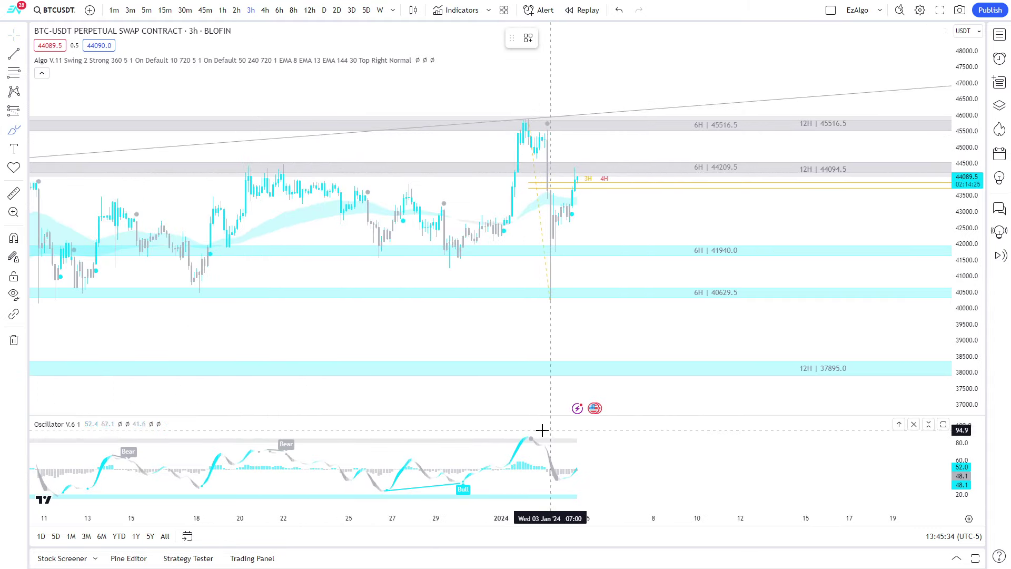
{"action": "mouse_move", "coordinate": [531, 430]}
{"action": "left_mouse_down"}
{"action": "mouse_move", "coordinate": [520, 447]}
{"action": "mouse_move", "coordinate": [530, 431]}
{"action": "left_mouse_up"}
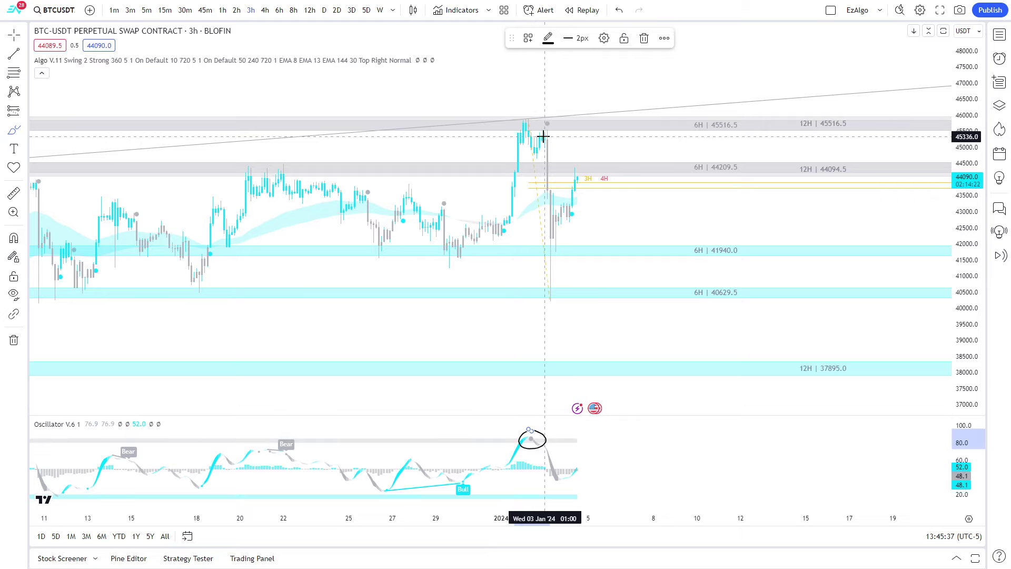
{"action": "scroll", "coordinate": [646, 424], "scroll_direction": "down", "scroll_amount": 2}
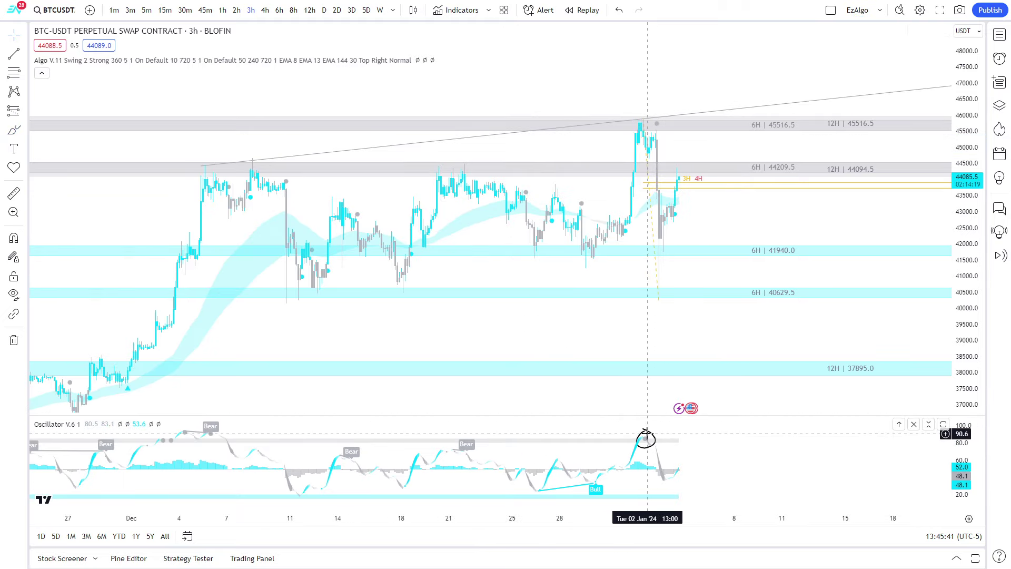
Delete the circle around the oscillator peak and the trend line across the December and January highs
{"action": "left_click", "coordinate": [646, 430]}
{"action": "key", "text": "Delete"}
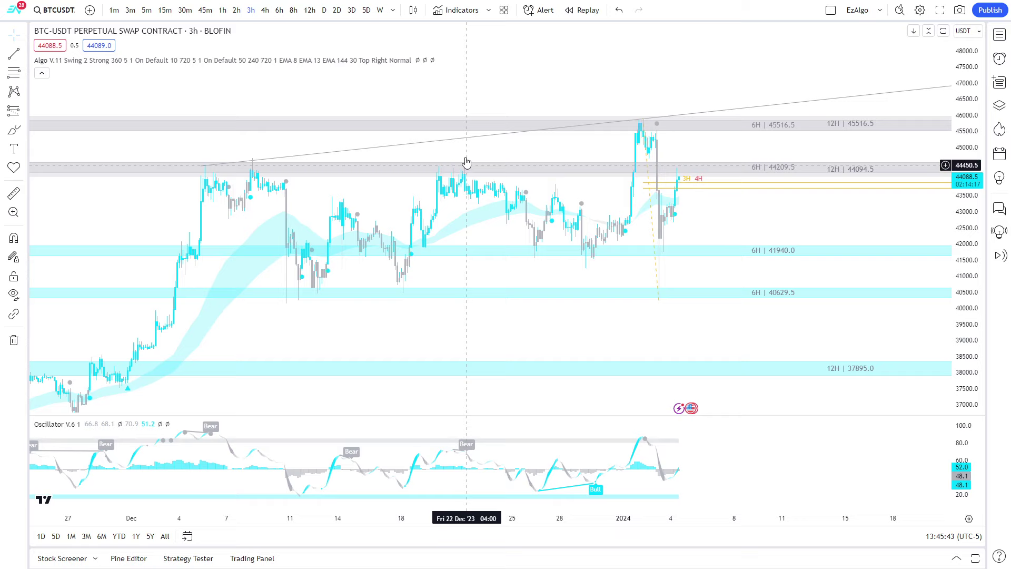
{"action": "left_click", "coordinate": [454, 139]}
{"action": "key", "text": "Delete"}
{"action": "scroll", "coordinate": [534, 236], "scroll_direction": "up", "scroll_amount": 1}
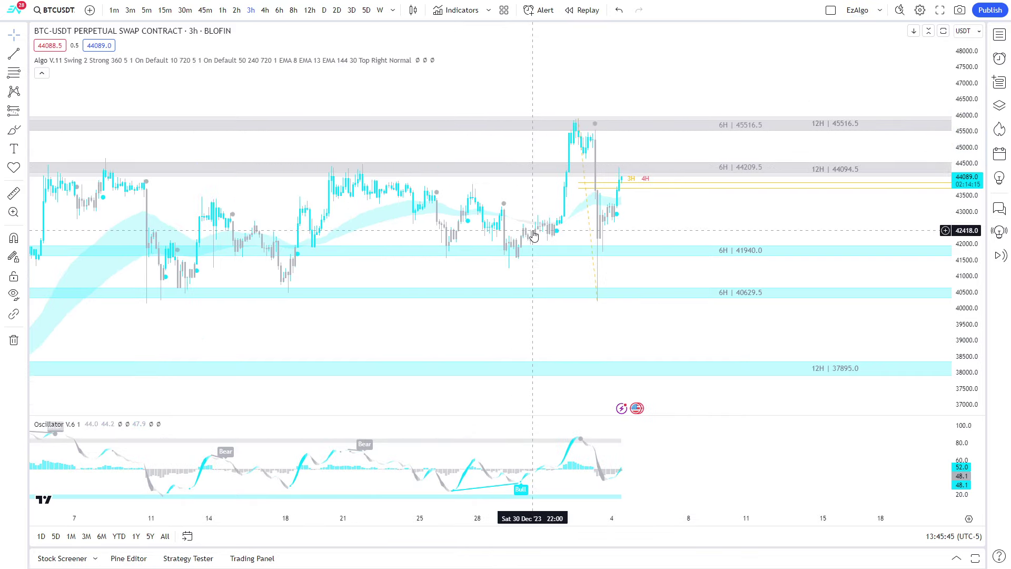
Switch the BTCUSDT chart back to the 1-hour timeframe and set its chart type to Heikin Ashi
{"action": "left_click", "coordinate": [222, 10]}
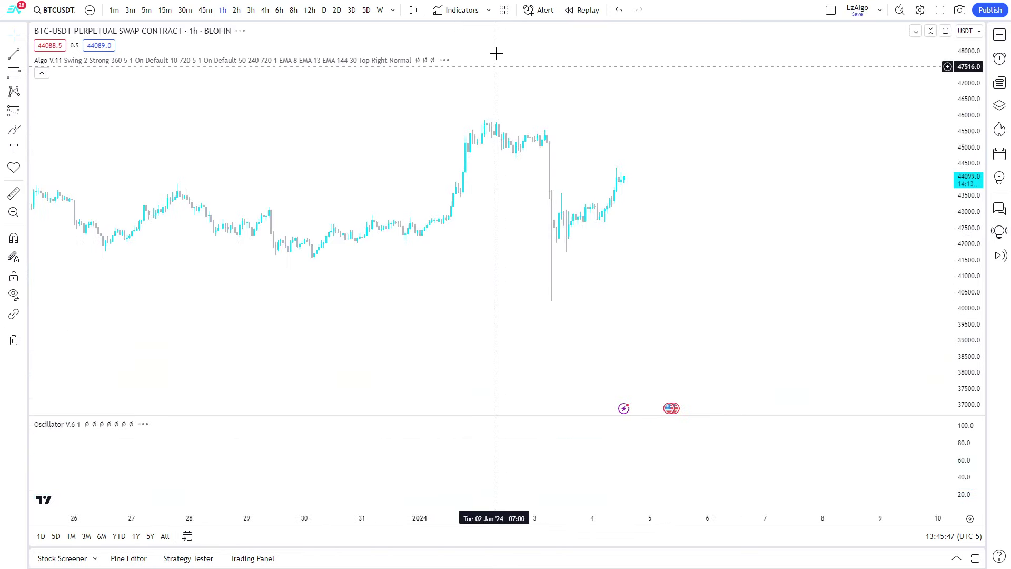
{"action": "left_click", "coordinate": [413, 10]}
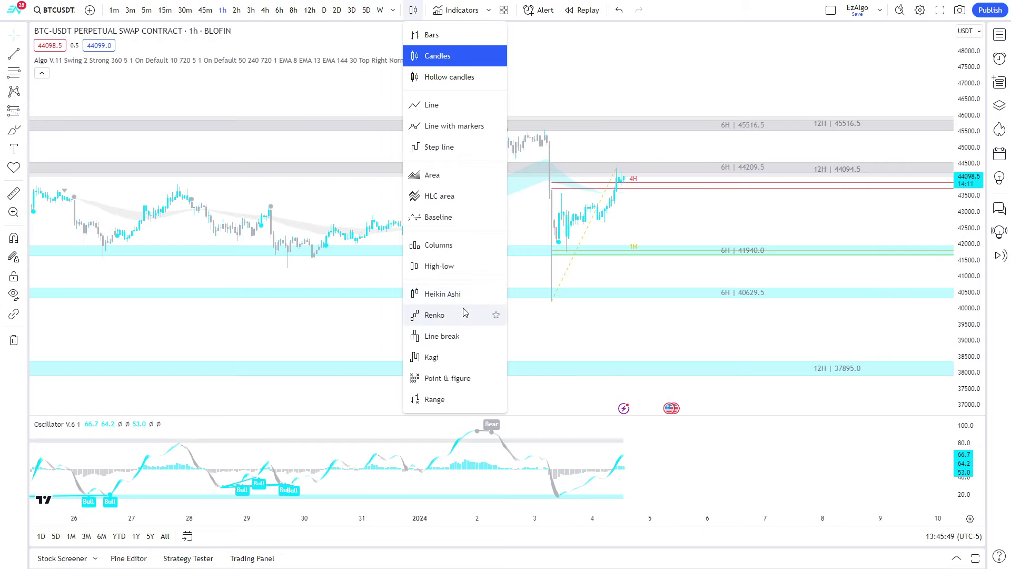
{"action": "left_click", "coordinate": [463, 294]}
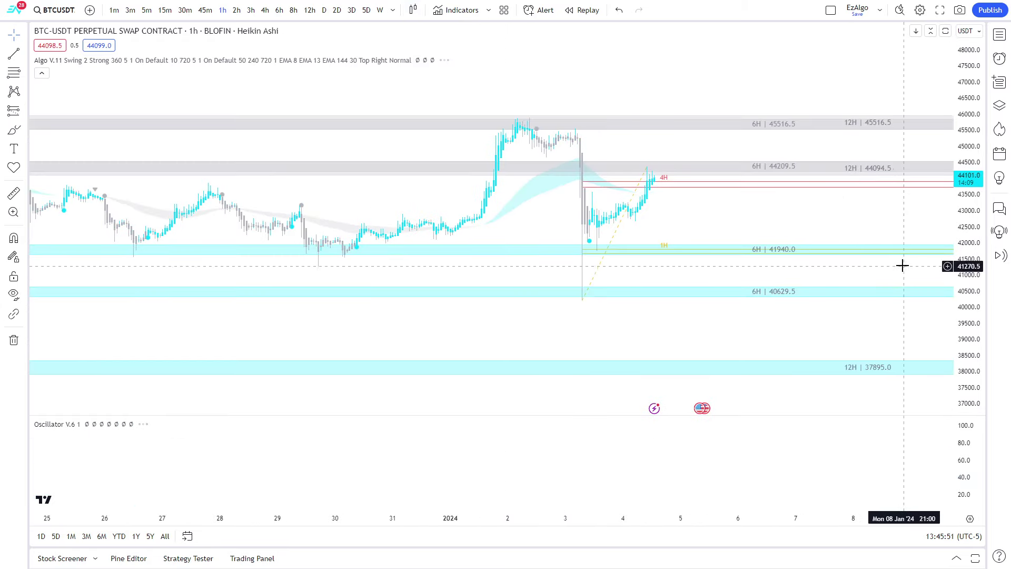
Enable Show Reversal Bands in the Algo V.11 settings and apply the change
{"action": "double_click", "coordinate": [562, 254]}
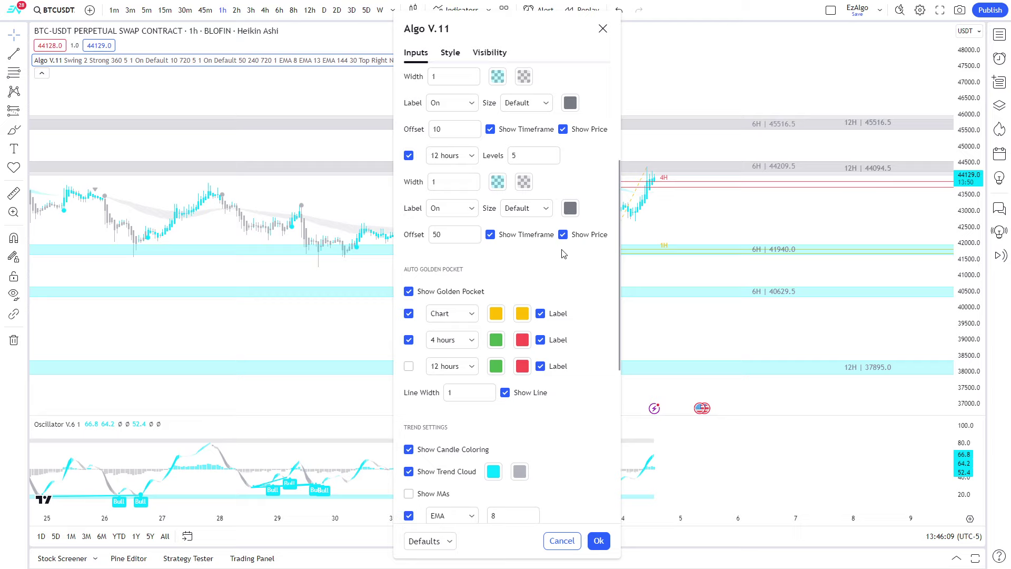
{"action": "scroll", "coordinate": [517, 304], "scroll_direction": "up", "scroll_amount": 4}
{"action": "left_click", "coordinate": [452, 371]}
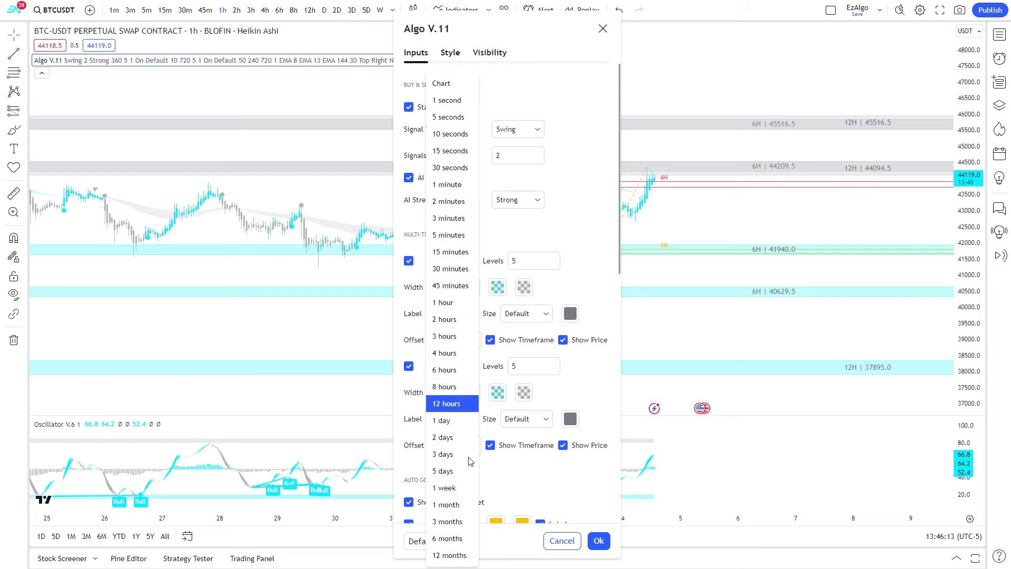
{"action": "scroll", "coordinate": [560, 373], "scroll_direction": "down", "scroll_amount": 2}
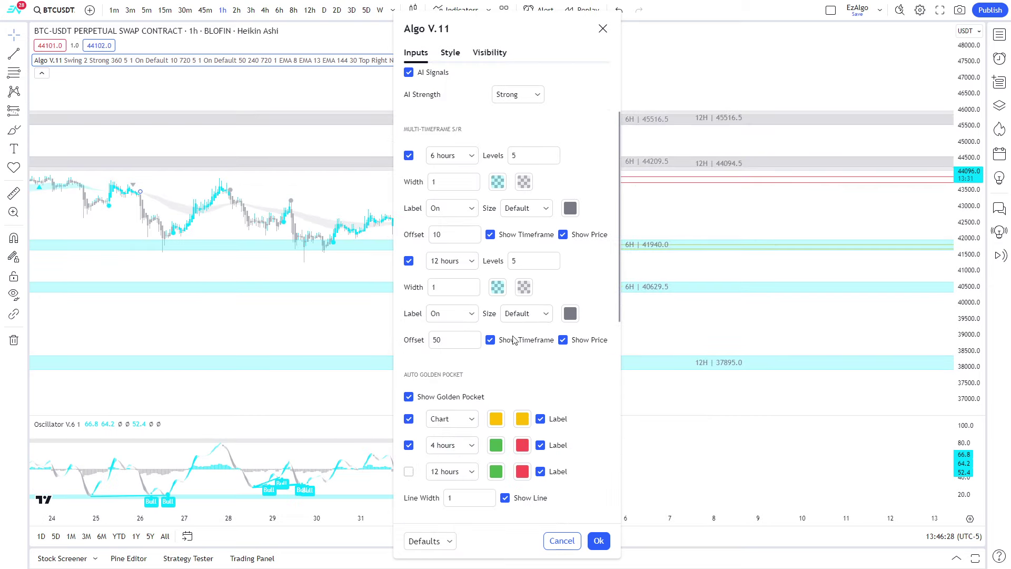
{"action": "scroll", "coordinate": [515, 347], "scroll_direction": "up", "scroll_amount": 2}
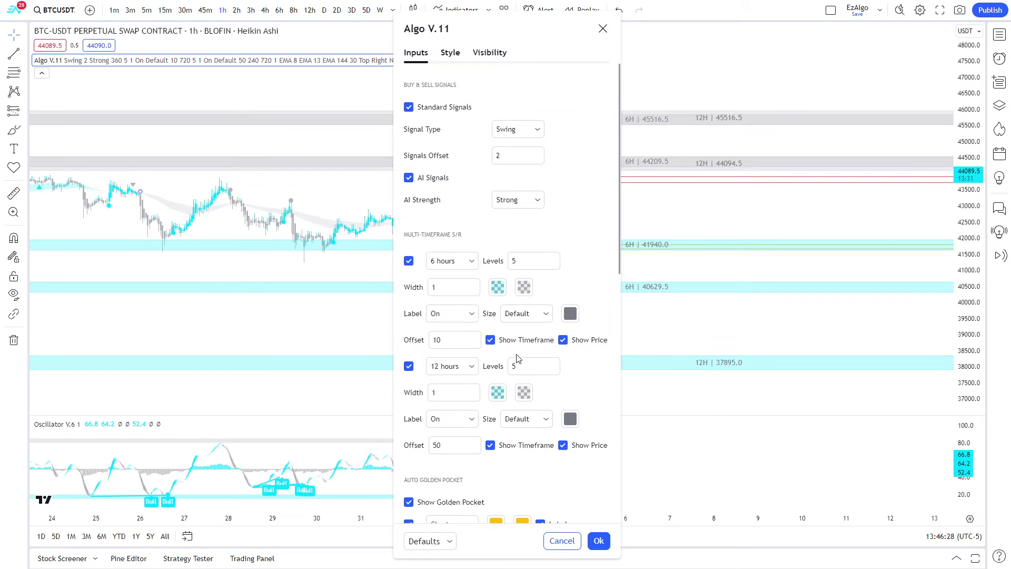
{"action": "scroll", "coordinate": [498, 299], "scroll_direction": "down", "scroll_amount": 10}
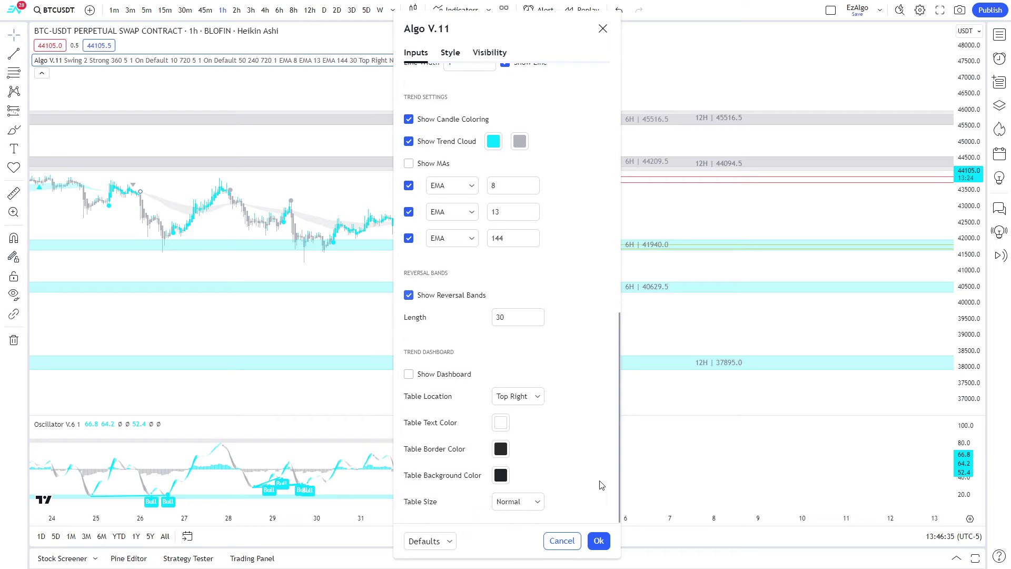
{"action": "left_click", "coordinate": [598, 540]}
Examine the reversal bands against the early January BTCUSDT swing and the 6H and 12H support and resistance zones
{"action": "left_click_drag", "start_coordinate": [470, 318], "coordinate": [492, 318]}
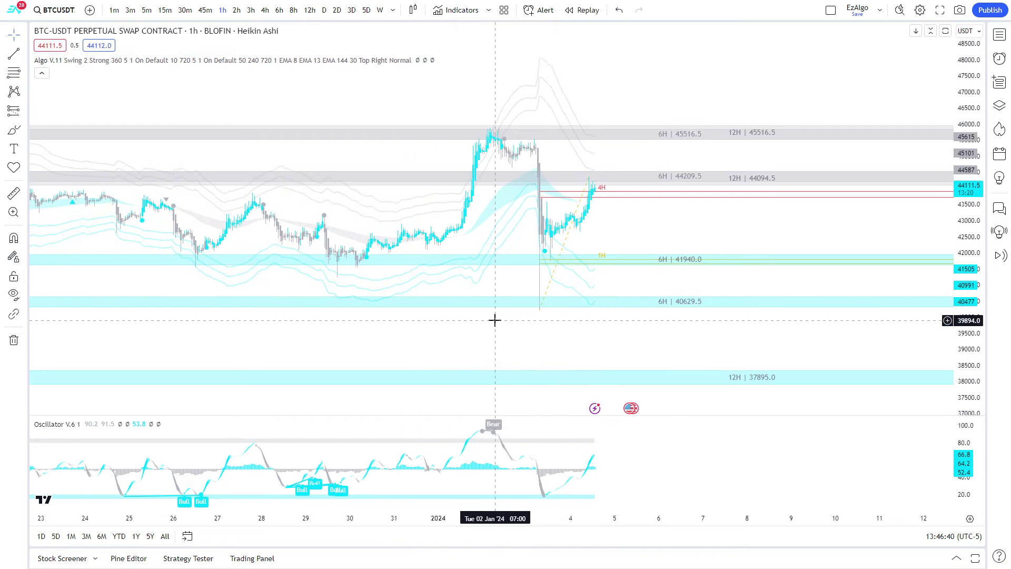
{"action": "scroll", "coordinate": [492, 318], "scroll_direction": "up", "scroll_amount": 2}
{"action": "left_click_drag", "start_coordinate": [521, 229], "coordinate": [593, 255]}
{"action": "scroll", "coordinate": [596, 256], "scroll_direction": "up", "scroll_amount": 3}
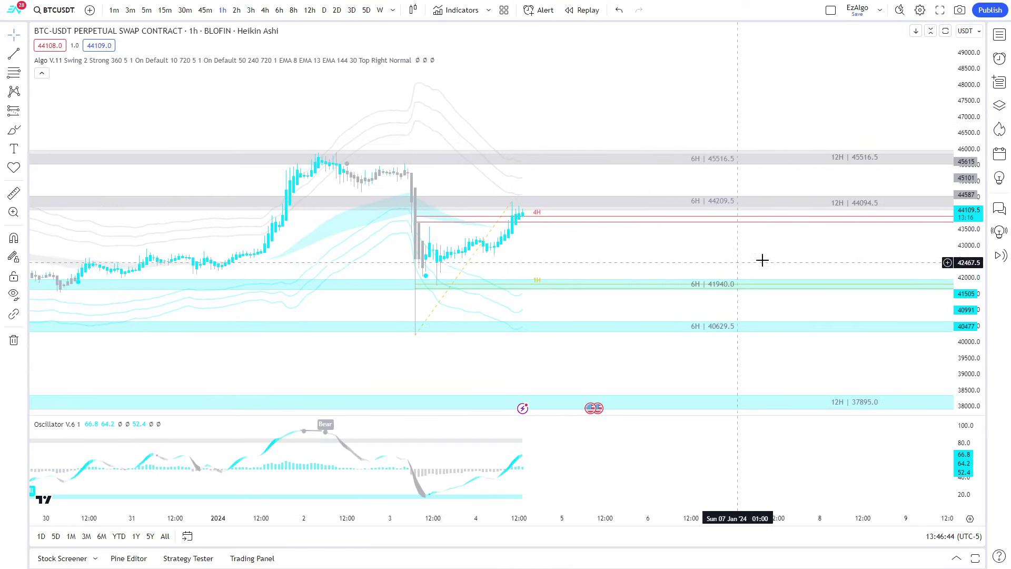
{"action": "left_click_drag", "start_coordinate": [963, 289], "coordinate": [963, 259]}
{"action": "left_click_drag", "start_coordinate": [542, 233], "coordinate": [684, 232]}
{"action": "left_click_drag", "start_coordinate": [740, 274], "coordinate": [668, 261]}
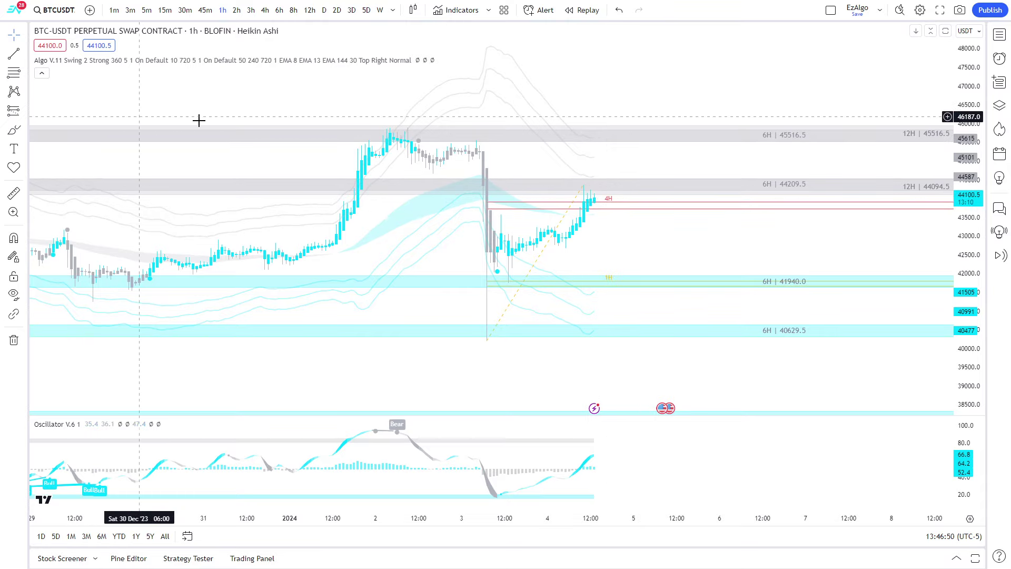
{"action": "left_click", "coordinate": [608, 191]}
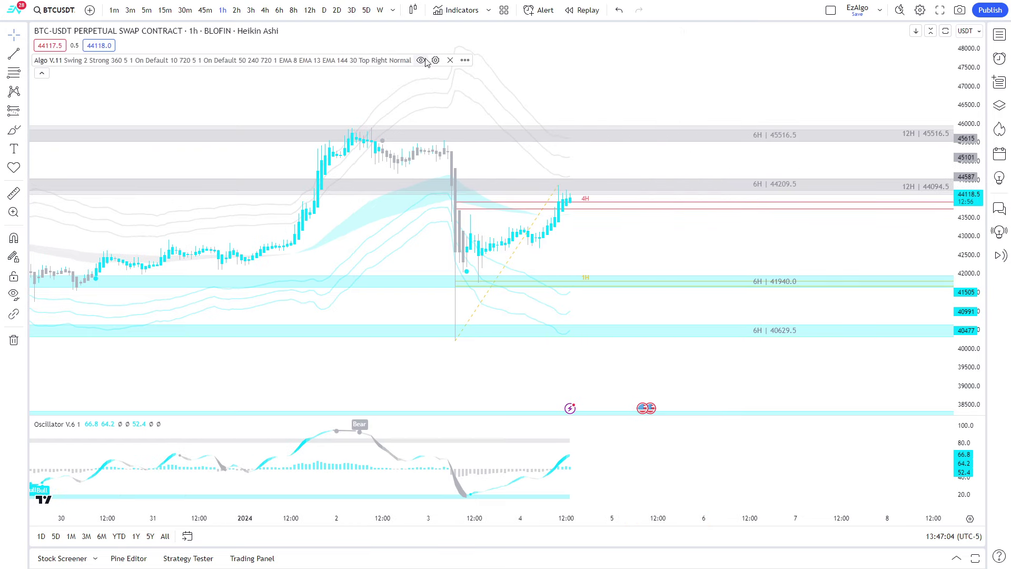
Review the trend and Reversal Bands options of Algo V.11 and the input options of Oscillator V.6
{"action": "double_click", "coordinate": [489, 283]}
{"action": "scroll", "coordinate": [490, 283], "scroll_direction": "down", "scroll_amount": 12}
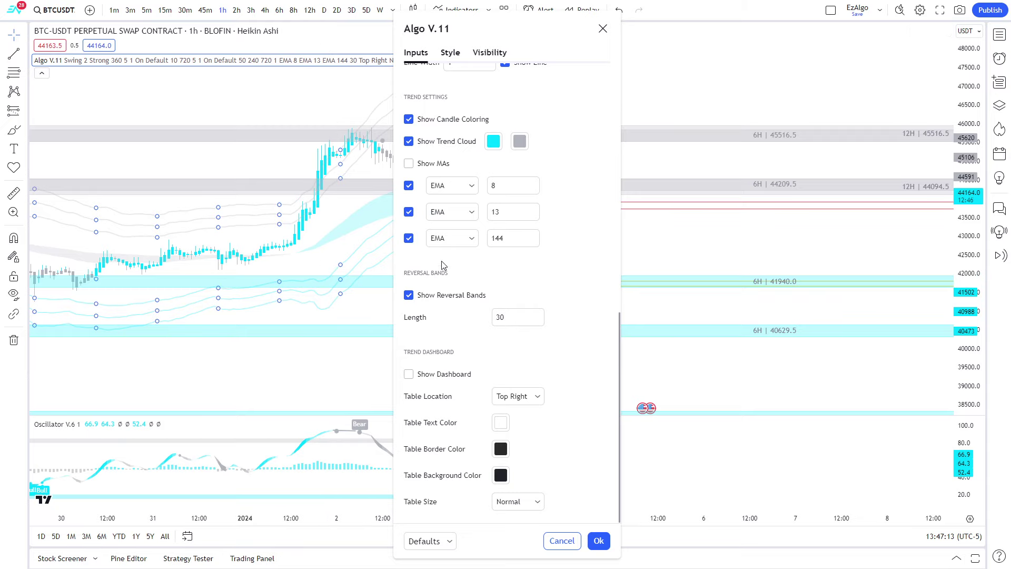
{"action": "scroll", "coordinate": [463, 255], "scroll_direction": "up", "scroll_amount": 10}
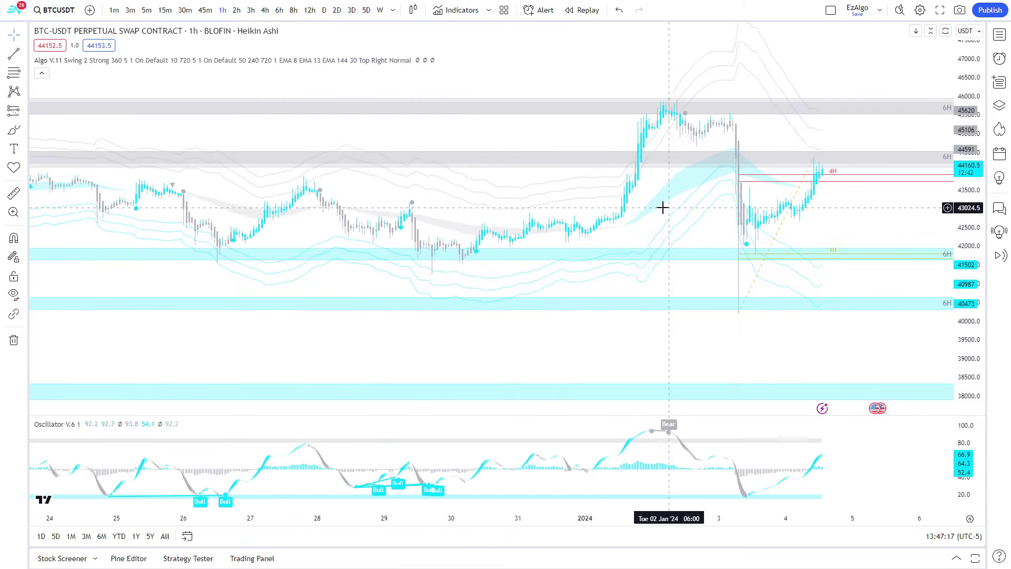
{"action": "scroll", "coordinate": [648, 242], "scroll_direction": "up", "scroll_amount": 3}
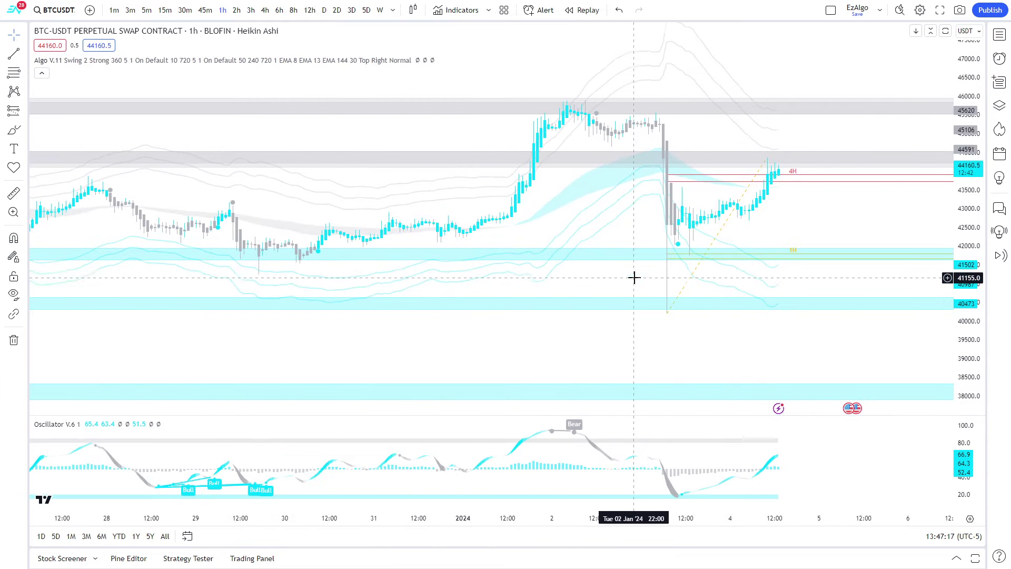
{"action": "scroll", "coordinate": [612, 326], "scroll_direction": "up", "scroll_amount": 1}
{"action": "left_click", "coordinate": [104, 424]}
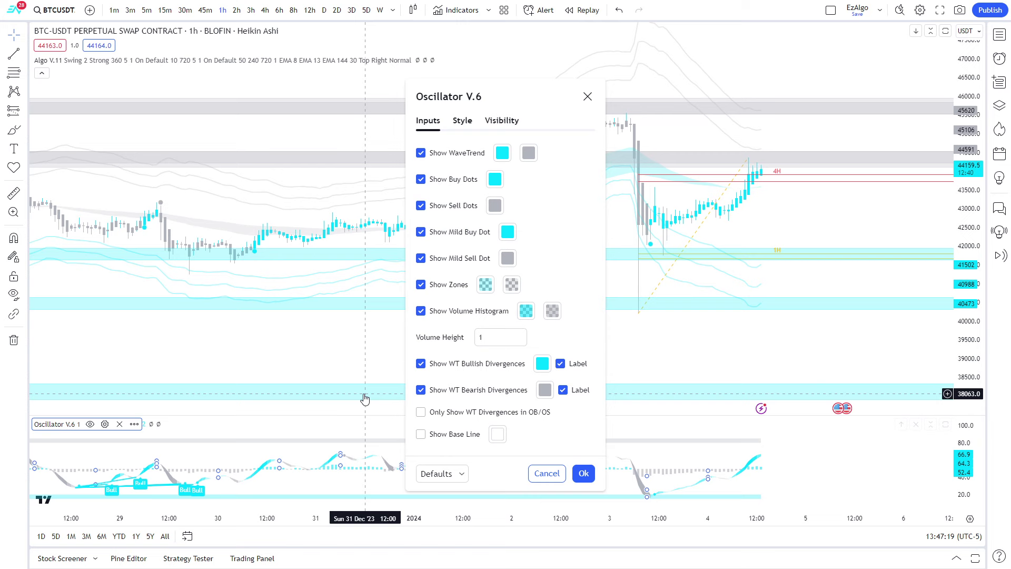
{"action": "key", "text": "Escape"}
Examine the reversal bands, signal dots and oscillator divergences against the support and resistance zones from the January drop back through December
{"action": "scroll", "coordinate": [550, 343], "scroll_direction": "down", "scroll_amount": 1}
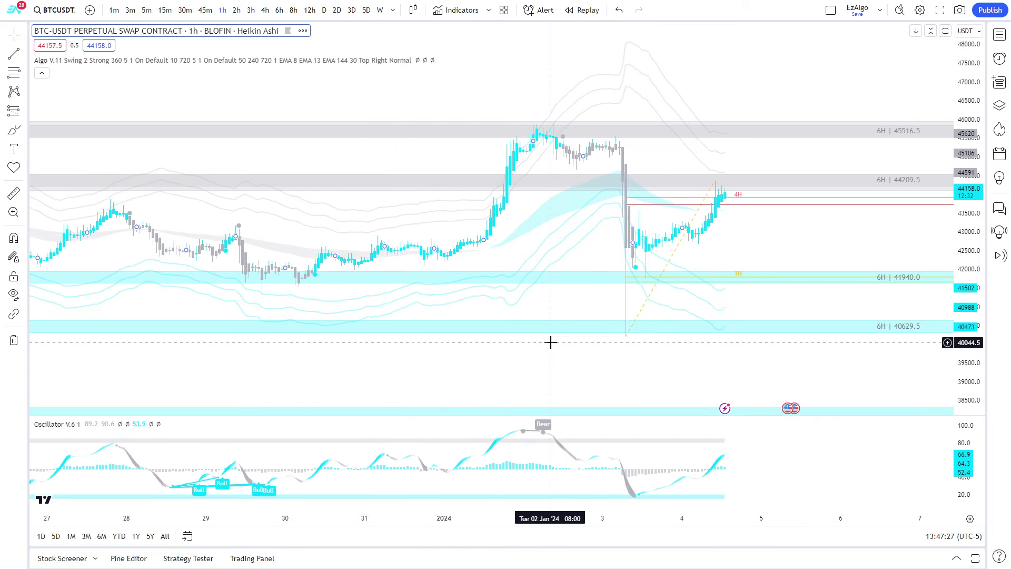
{"action": "scroll", "coordinate": [515, 354], "scroll_direction": "up", "scroll_amount": 1}
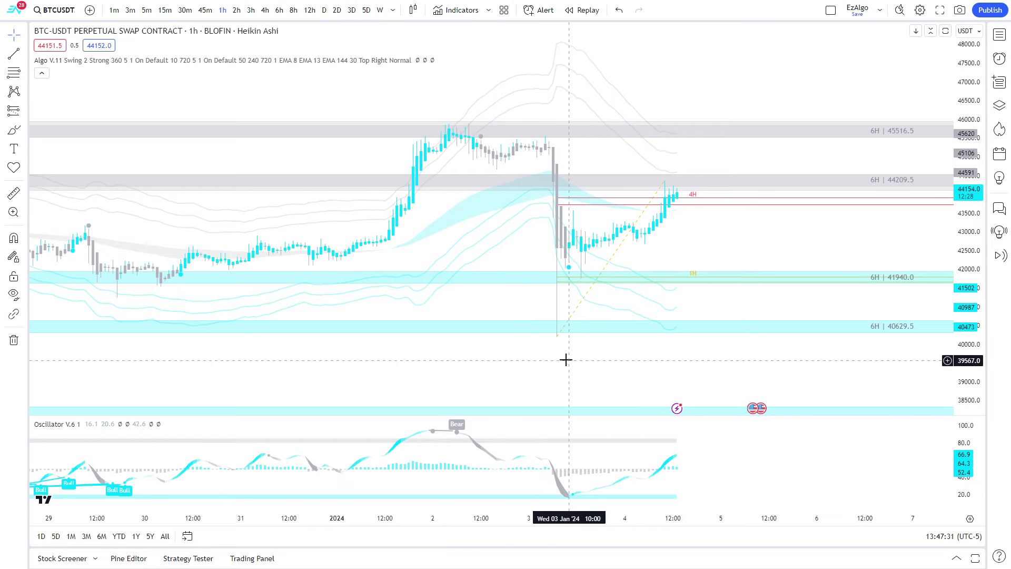
{"action": "scroll", "coordinate": [600, 346], "scroll_direction": "down", "scroll_amount": 4}
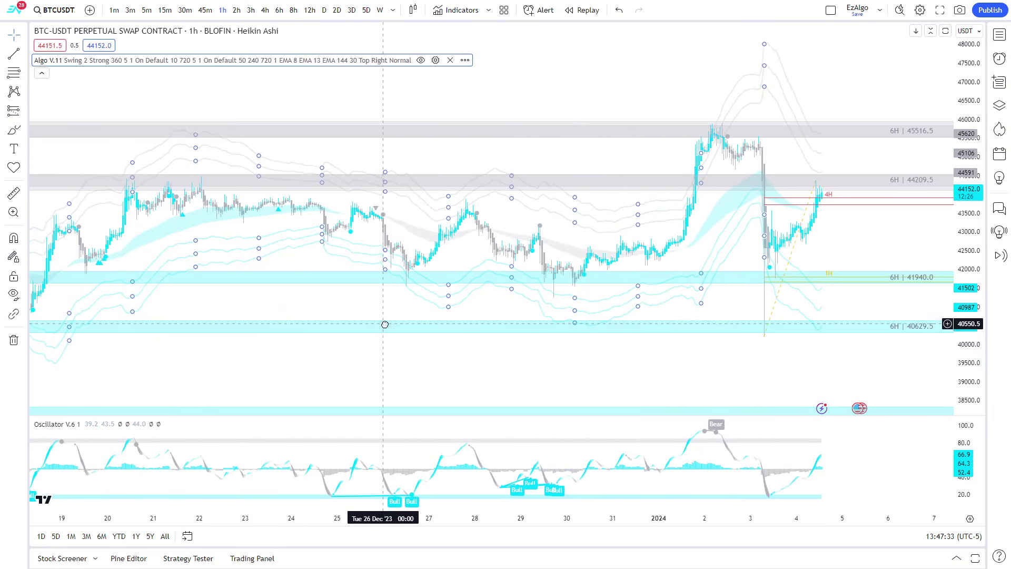
{"action": "left_click_drag", "start_coordinate": [384, 324], "coordinate": [466, 326]}
{"action": "scroll", "coordinate": [374, 370], "scroll_direction": "down", "scroll_amount": 2}
{"action": "left_click_drag", "start_coordinate": [379, 339], "coordinate": [573, 331]}
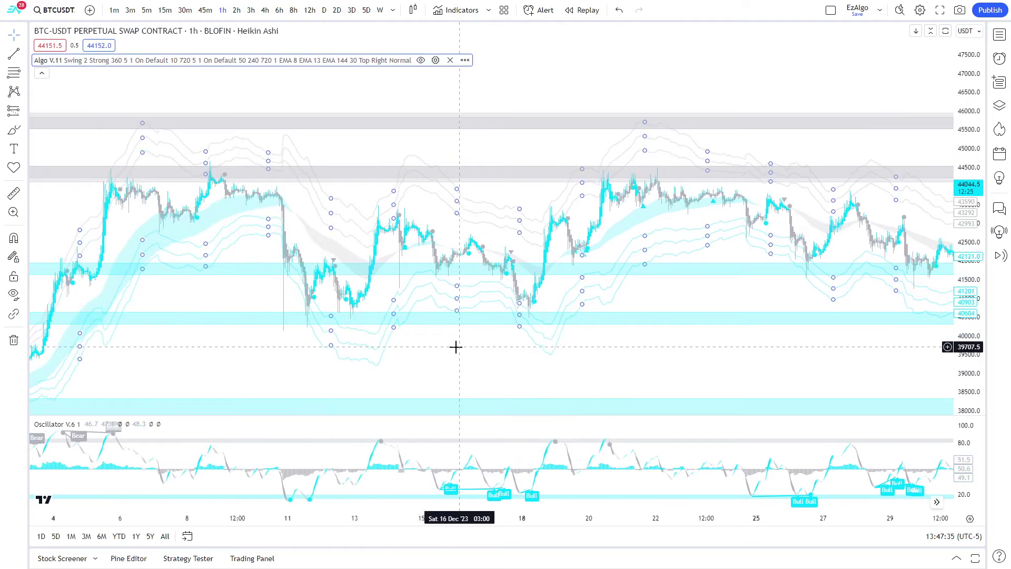
{"action": "left_click_drag", "start_coordinate": [612, 361], "coordinate": [754, 291]}
{"action": "scroll", "coordinate": [754, 291], "scroll_direction": "up", "scroll_amount": 2}
{"action": "left_click_drag", "start_coordinate": [340, 262], "coordinate": [275, 312]}
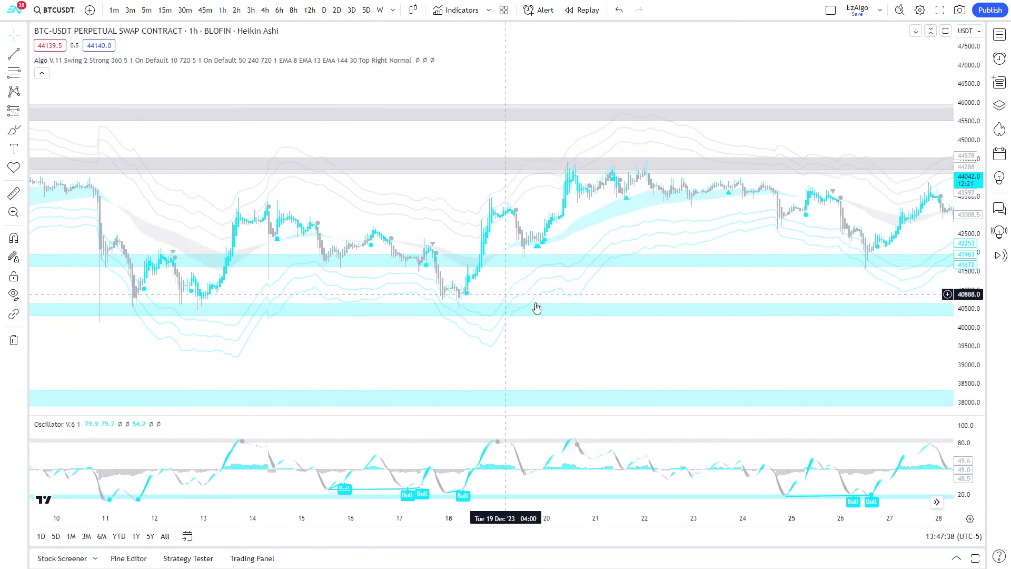
{"action": "left_click_drag", "start_coordinate": [970, 361], "coordinate": [968, 321]}
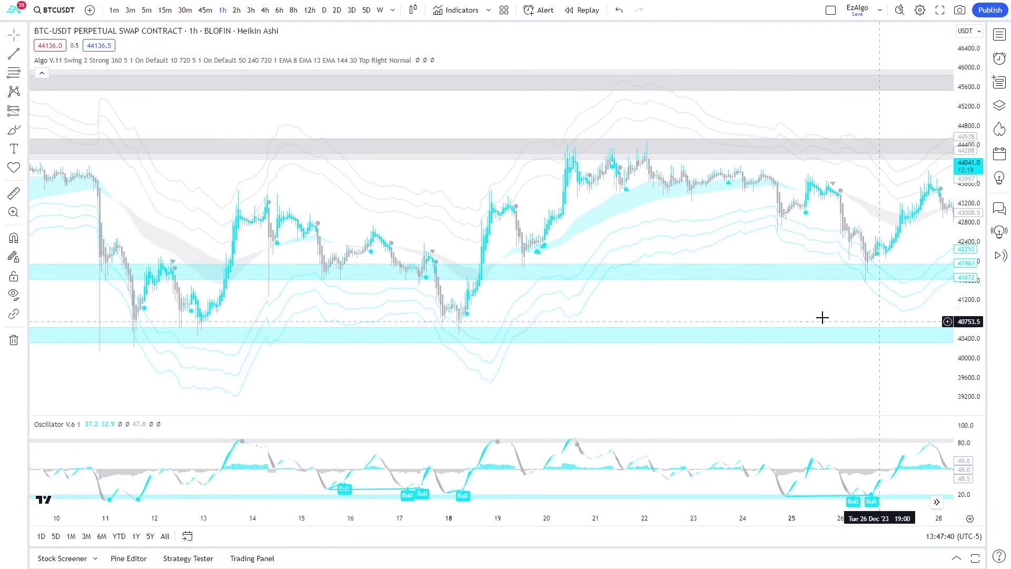
{"action": "left_click_drag", "start_coordinate": [607, 303], "coordinate": [766, 278]}
{"action": "scroll", "coordinate": [679, 320], "scroll_direction": "up", "scroll_amount": 2}
{"action": "left_click_drag", "start_coordinate": [580, 318], "coordinate": [634, 312]}
{"action": "scroll", "coordinate": [634, 311], "scroll_direction": "up", "scroll_amount": 1}
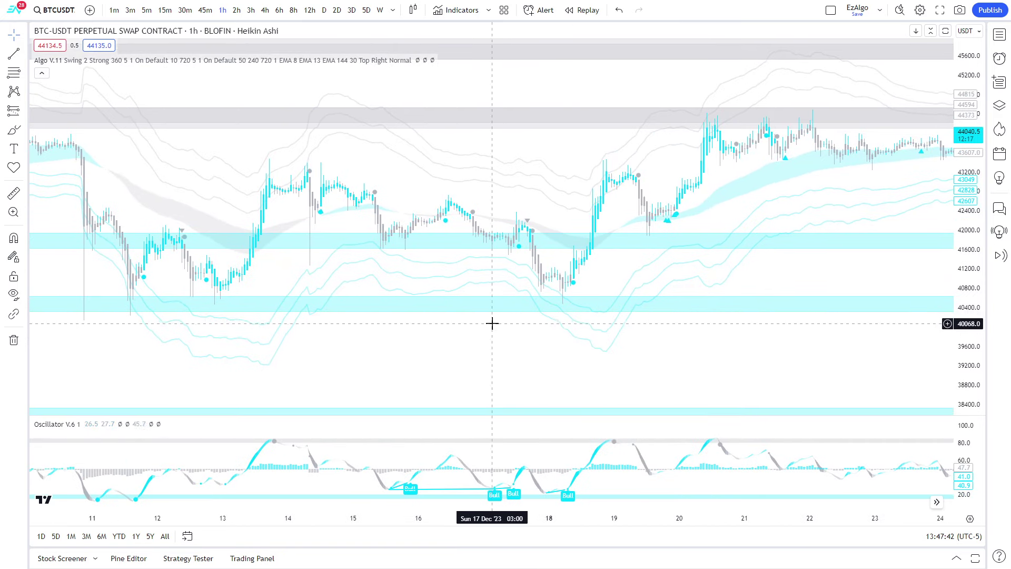
{"action": "left_click_drag", "start_coordinate": [492, 323], "coordinate": [595, 316]}
{"action": "left_click_drag", "start_coordinate": [828, 363], "coordinate": [758, 334]}
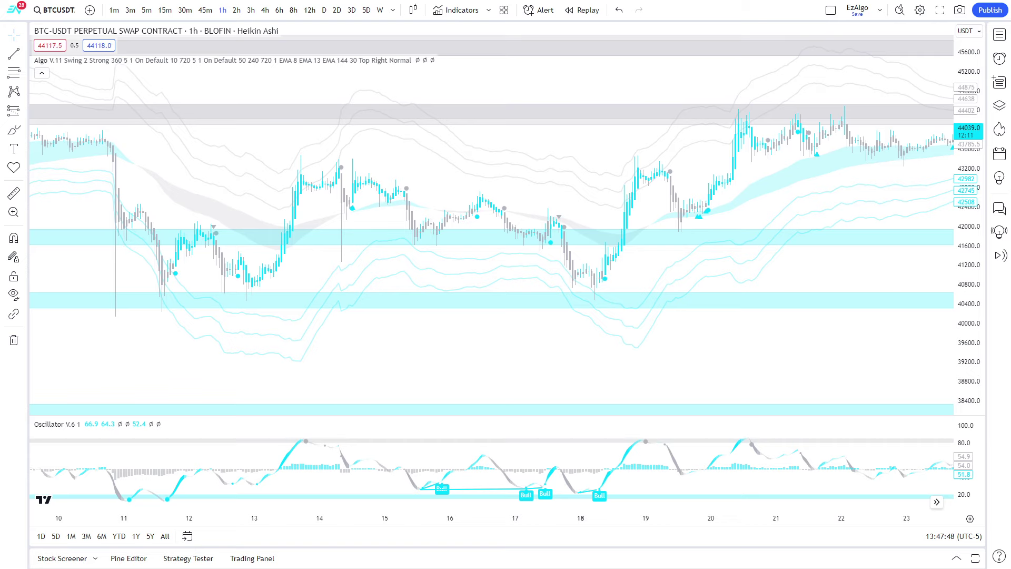
{"action": "scroll", "coordinate": [671, 326], "scroll_direction": "up", "scroll_amount": 1}
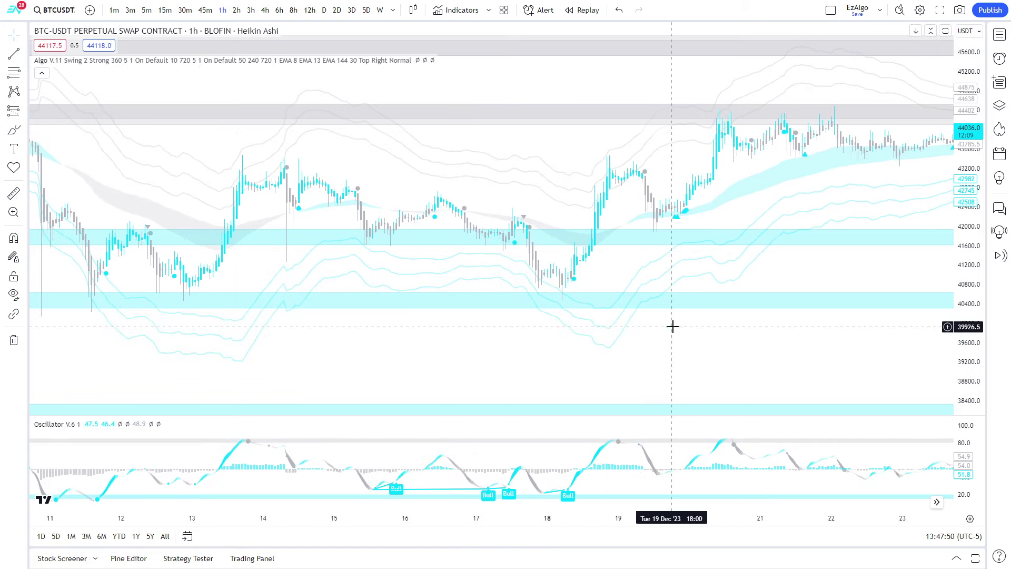
{"action": "left_click_drag", "start_coordinate": [569, 304], "coordinate": [641, 303]}
{"action": "scroll", "coordinate": [532, 330], "scroll_direction": "up", "scroll_amount": 1}
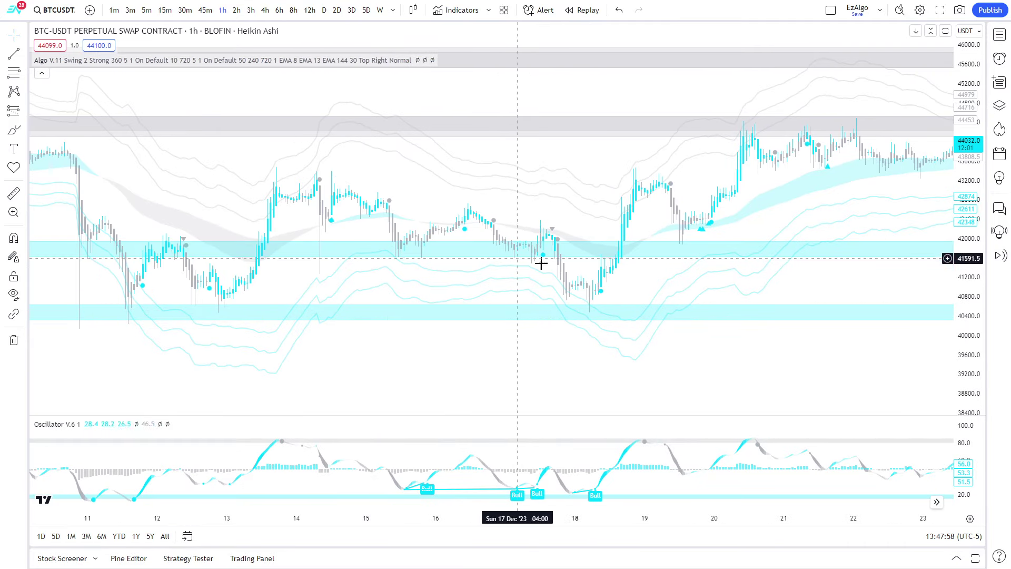
Circle the three 11–12 December wicks reaching the 6H 40629.5 support zone with the Brush, and delete the circles
{"action": "left_click", "coordinate": [14, 130]}
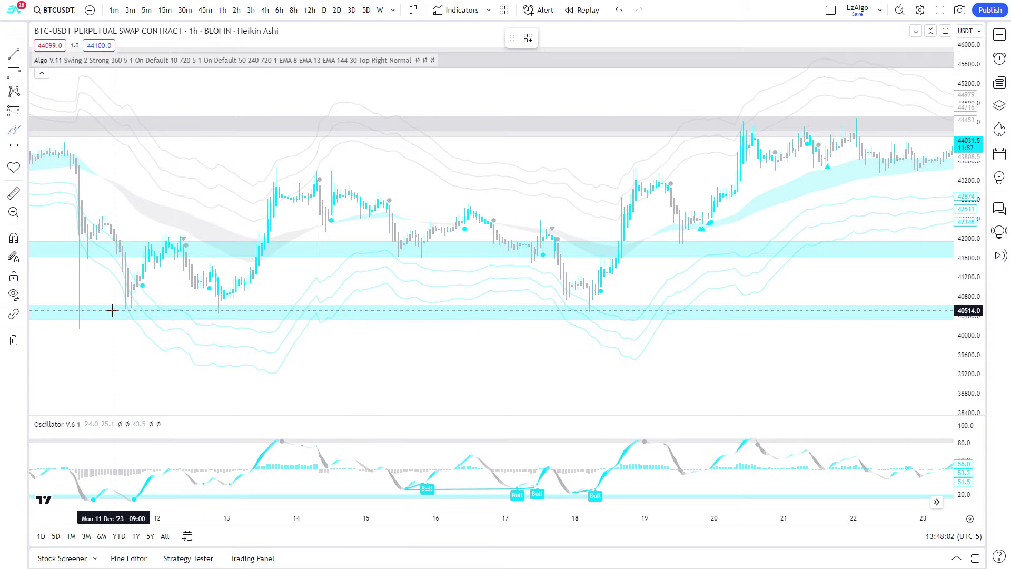
{"action": "left_click_drag", "start_coordinate": [85, 305], "coordinate": [237, 307]}
{"action": "left_click", "coordinate": [644, 38]}
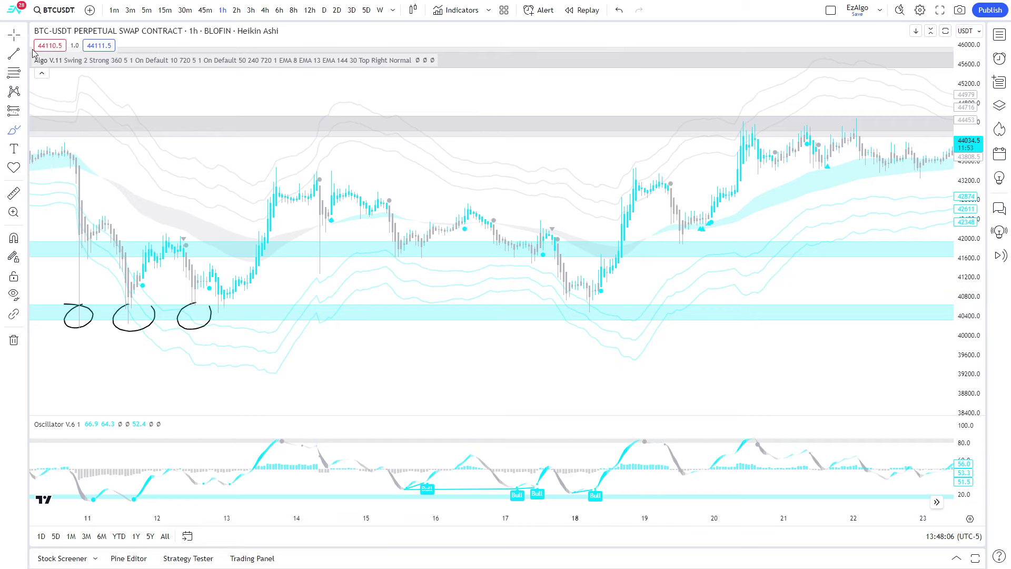
{"action": "left_click", "coordinate": [89, 328]}
{"action": "key", "text": "Delete"}
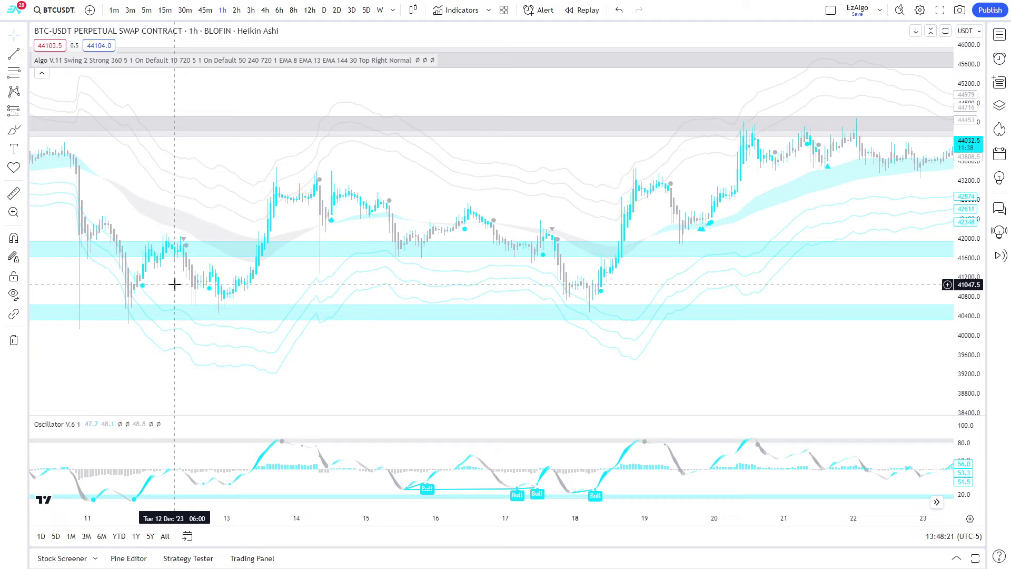
Place a long position at the 18 December low with entry 41091.0, stop 40090.0 and target 44530.0, and delete it
{"action": "scroll", "coordinate": [512, 279], "scroll_direction": "up", "scroll_amount": 1}
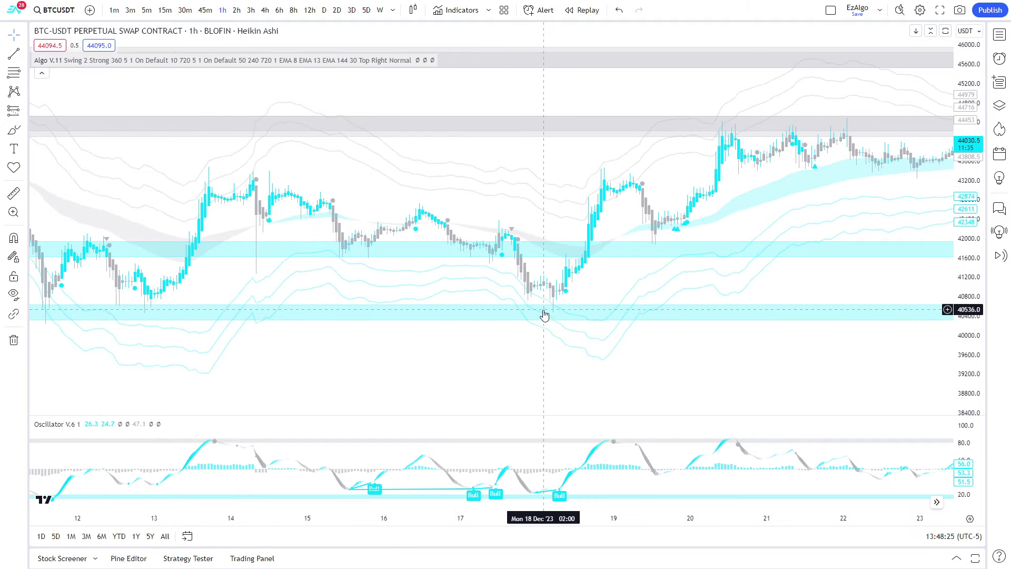
{"action": "scroll", "coordinate": [562, 315], "scroll_direction": "up", "scroll_amount": 1}
{"action": "left_click", "coordinate": [18, 133]}
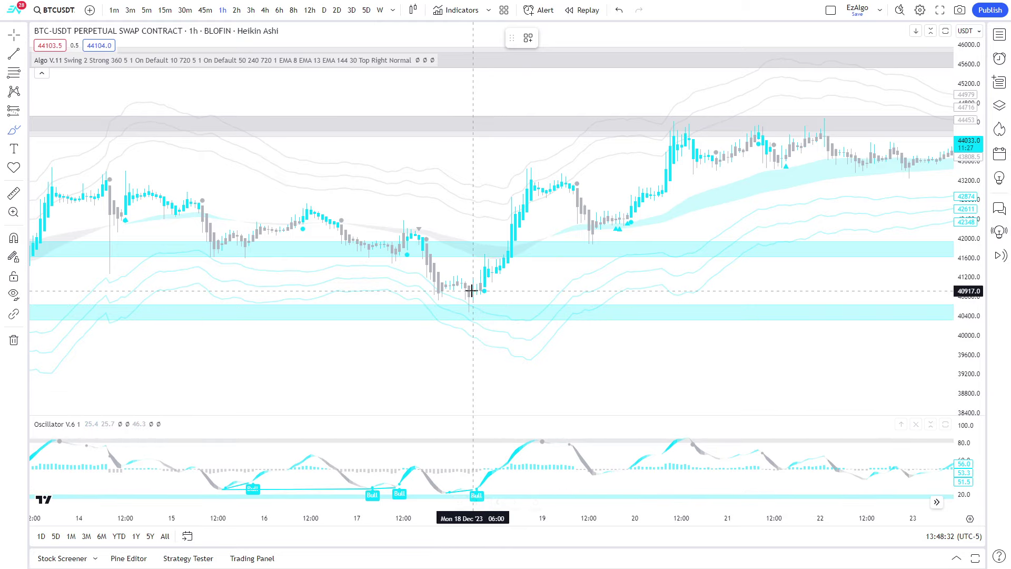
{"action": "left_click", "coordinate": [21, 110]}
{"action": "left_click", "coordinate": [74, 125]}
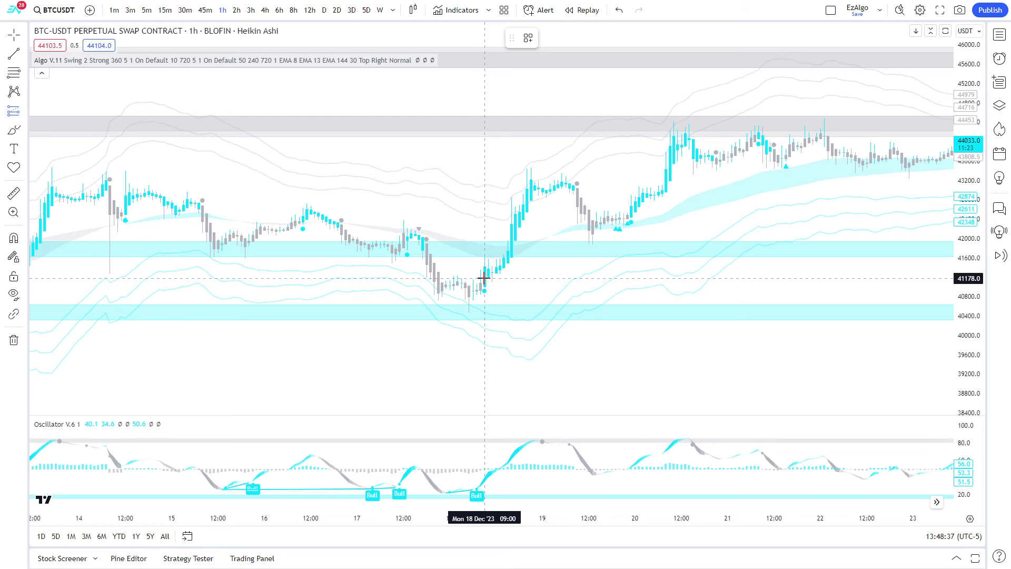
{"action": "left_click", "coordinate": [476, 280]}
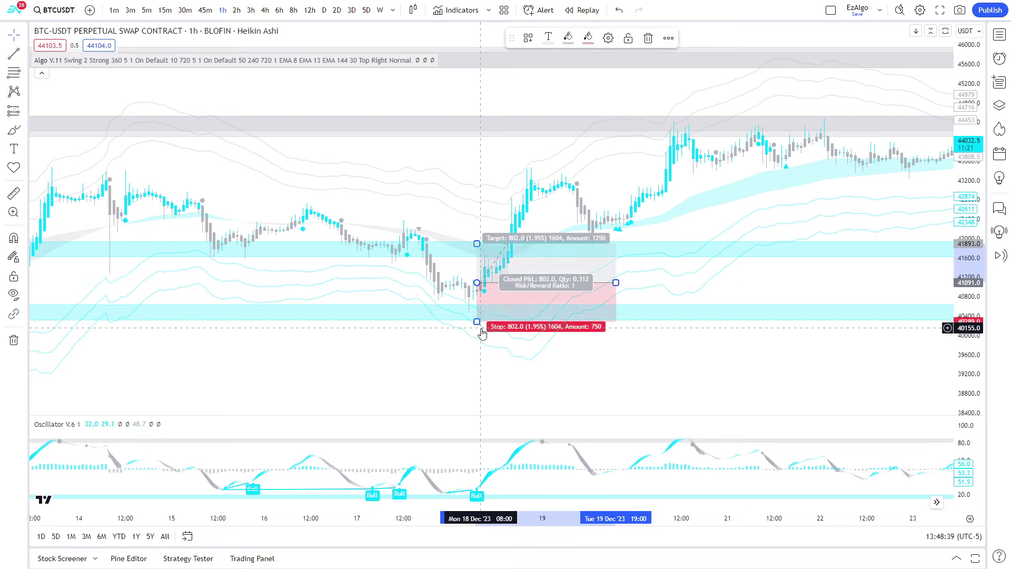
{"action": "left_click_drag", "start_coordinate": [615, 282], "coordinate": [816, 285]}
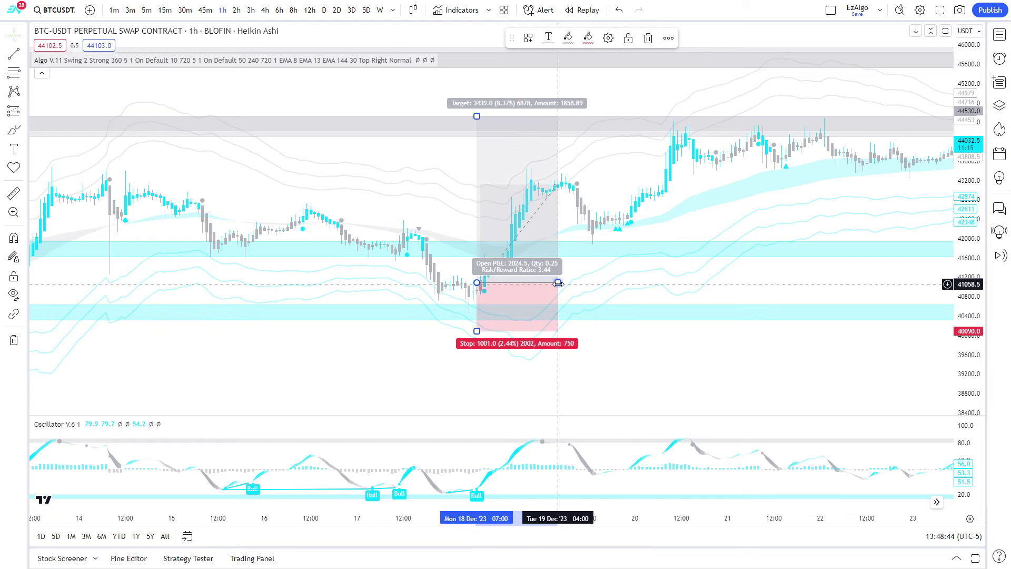
{"action": "scroll", "coordinate": [649, 254], "scroll_direction": "down", "scroll_amount": 8}
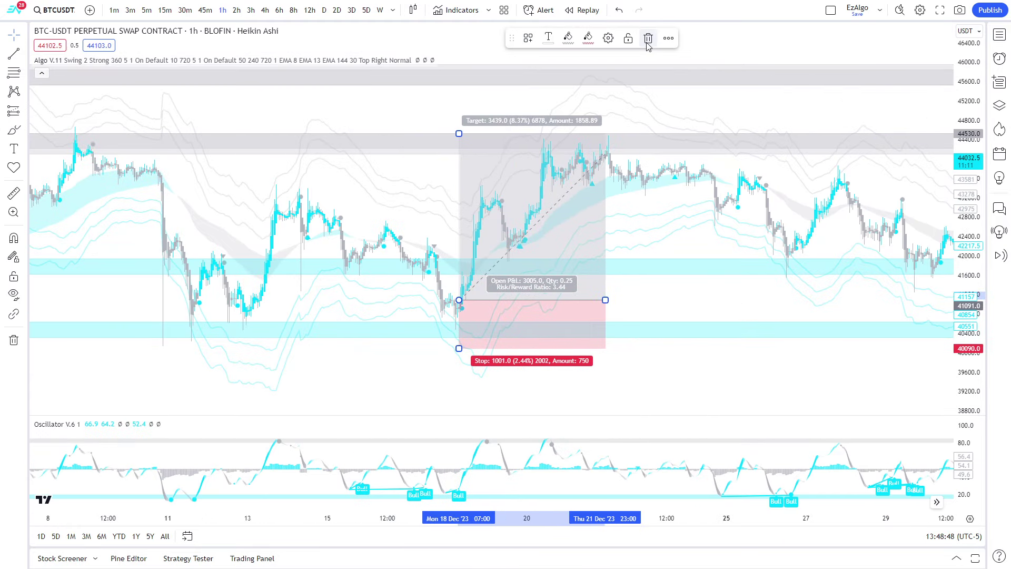
{"action": "left_click", "coordinate": [648, 40]}
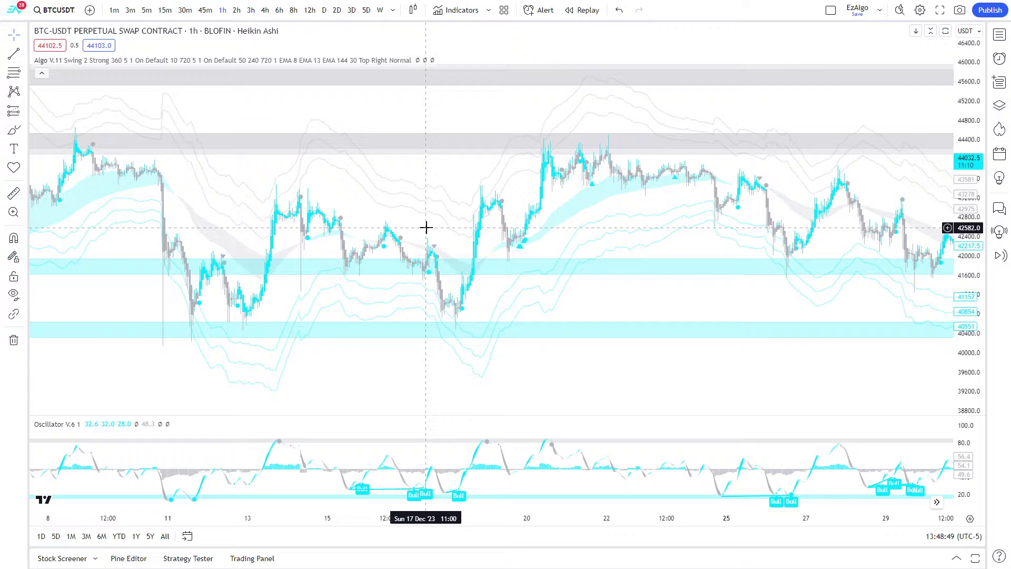
Switch the BTCUSDT chart to the 5-minute timeframe around the 19 December pullback toward the 6H 41940.0 support zone
{"action": "left_click_drag", "start_coordinate": [427, 228], "coordinate": [631, 232]}
{"action": "scroll", "coordinate": [632, 258], "scroll_direction": "up", "scroll_amount": 6}
{"action": "left_click_drag", "start_coordinate": [501, 261], "coordinate": [560, 254]}
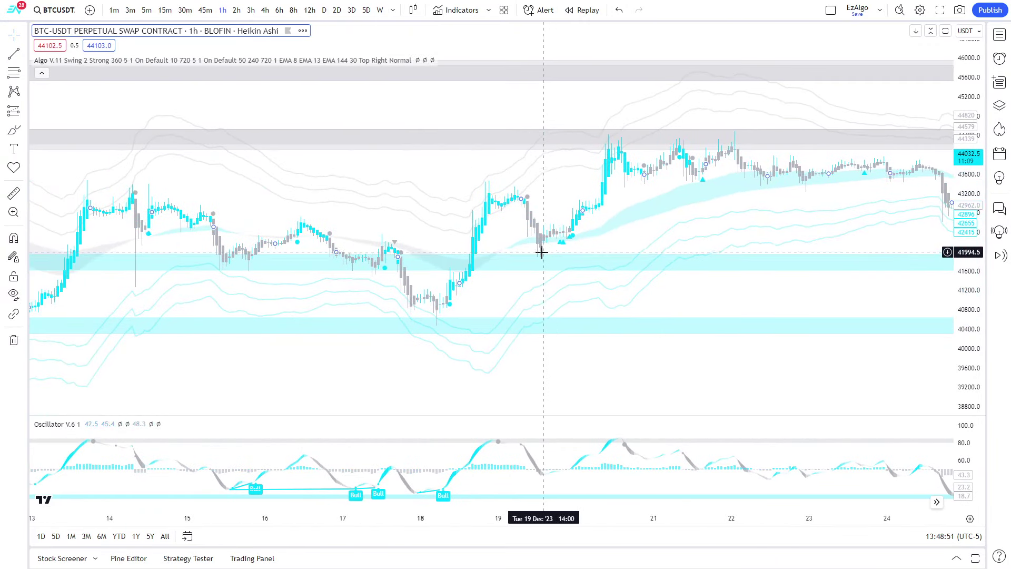
{"action": "left_click", "coordinate": [481, 298]}
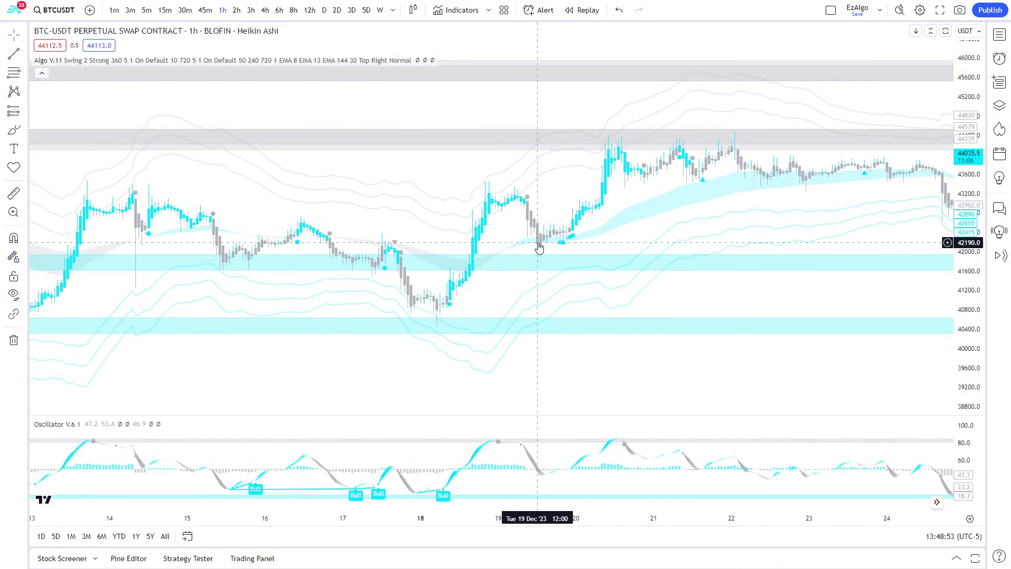
{"action": "scroll", "coordinate": [395, 142], "scroll_direction": "down", "scroll_amount": 2}
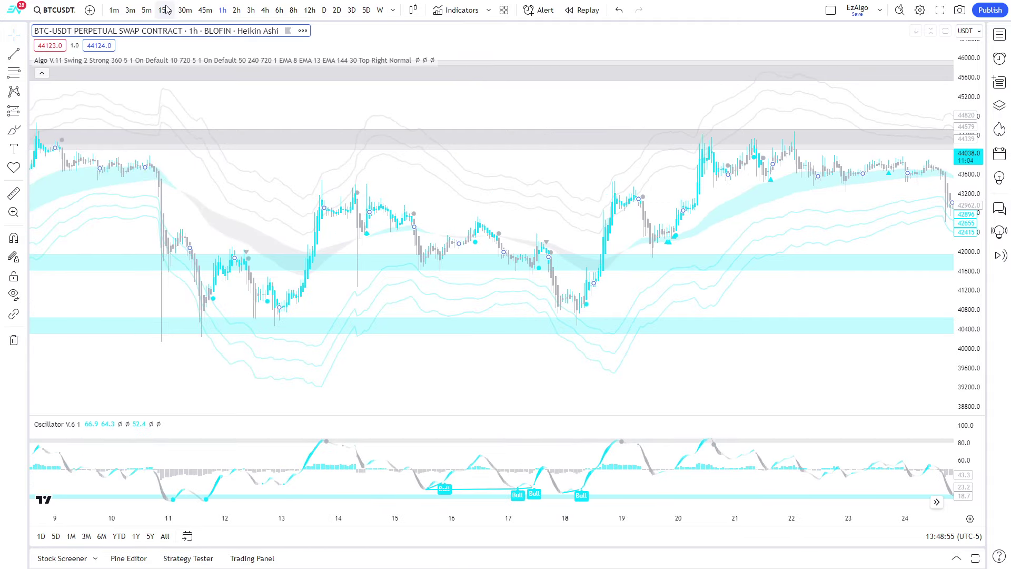
{"action": "scroll", "coordinate": [602, 270], "scroll_direction": "up", "scroll_amount": 2}
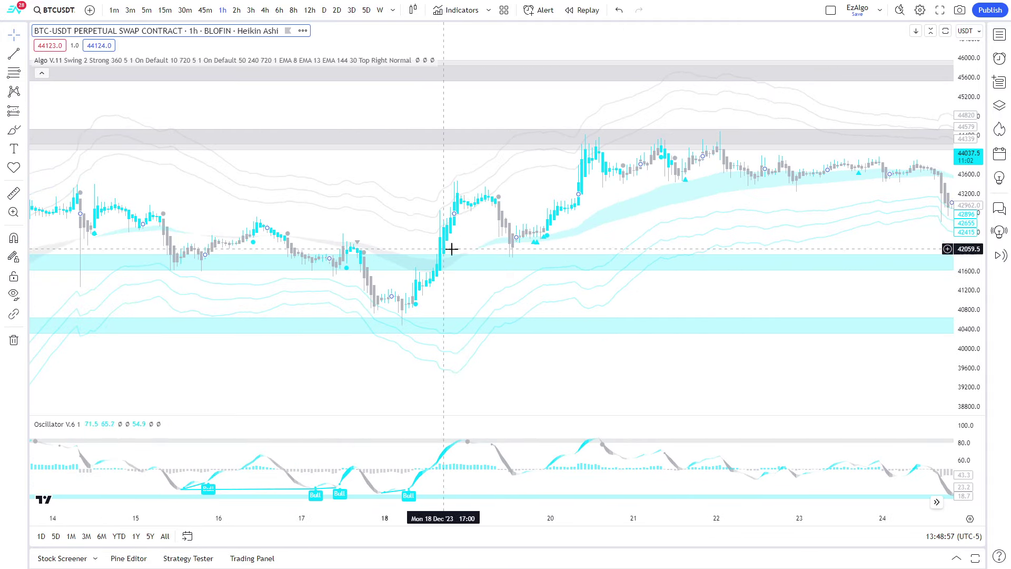
{"action": "left_click", "coordinate": [146, 10]}
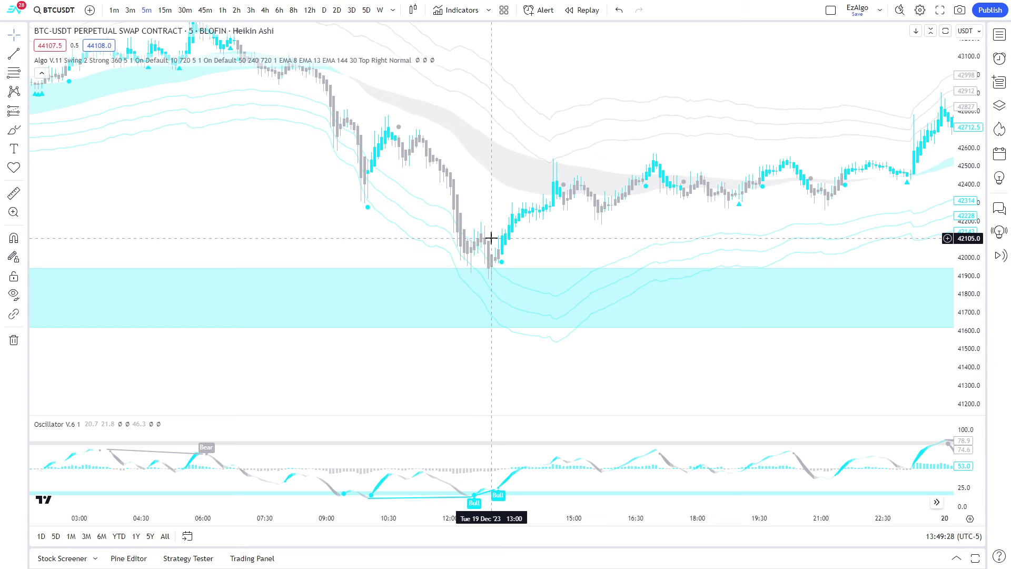
Place a long position at 13:20 on 19 December with entry 42148.0, stop 41794.0 and target 43347.0
{"action": "left_click", "coordinate": [516, 238]}
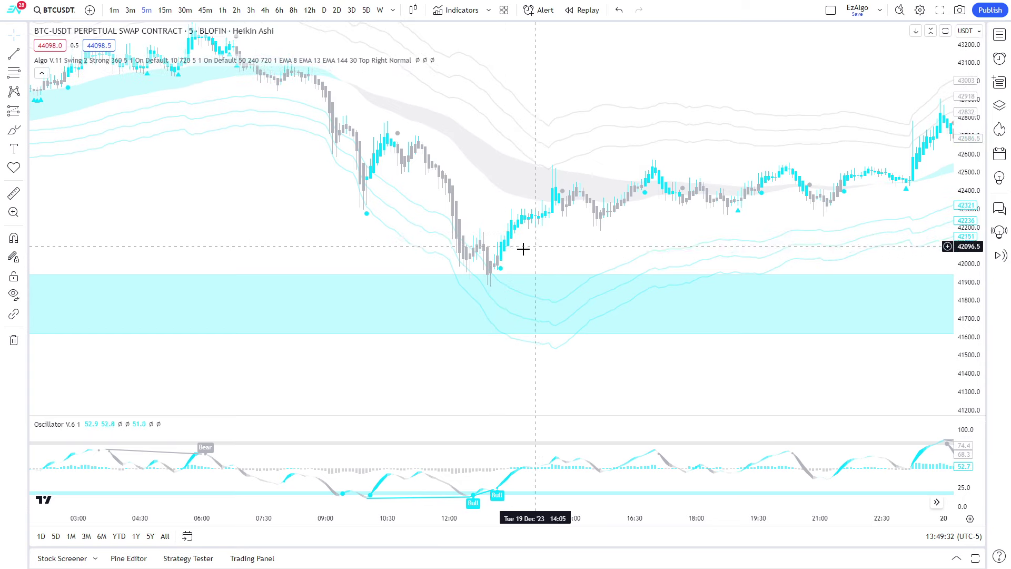
{"action": "scroll", "coordinate": [523, 249], "scroll_direction": "up", "scroll_amount": 2}
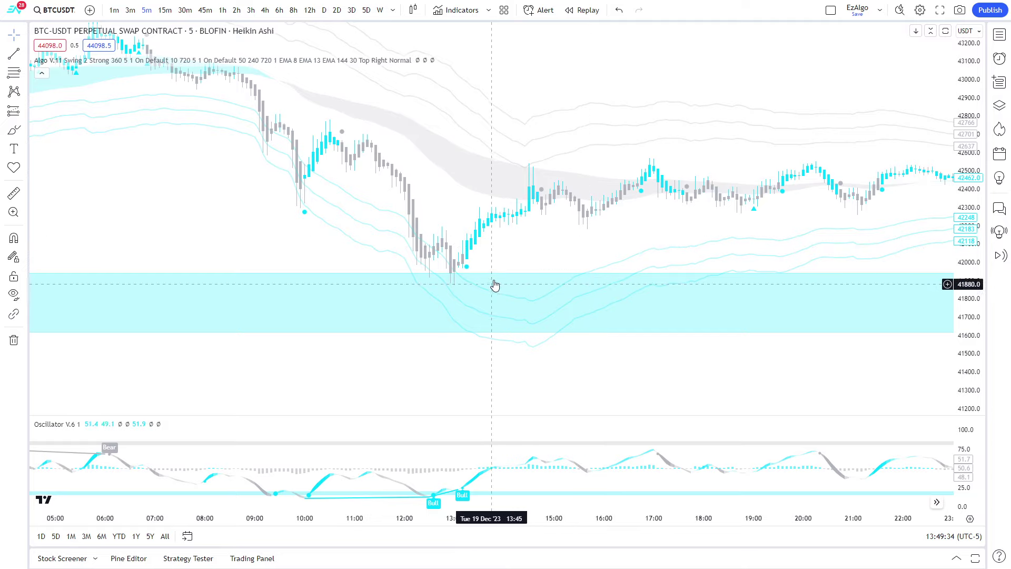
{"action": "left_click_drag", "start_coordinate": [492, 271], "coordinate": [504, 276]}
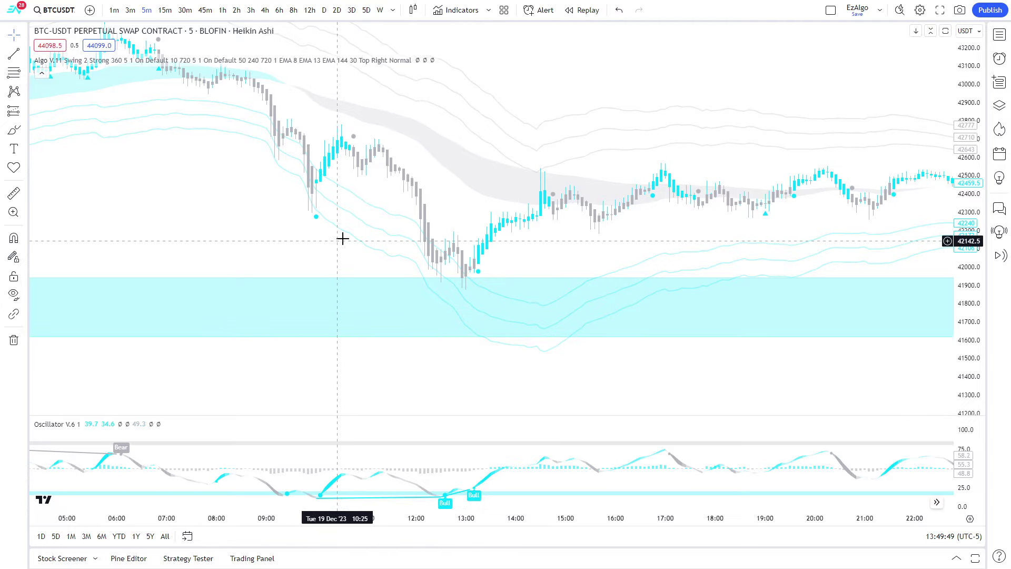
{"action": "left_click", "coordinate": [16, 110]}
{"action": "left_click", "coordinate": [79, 124]}
{"action": "left_click", "coordinate": [489, 254]}
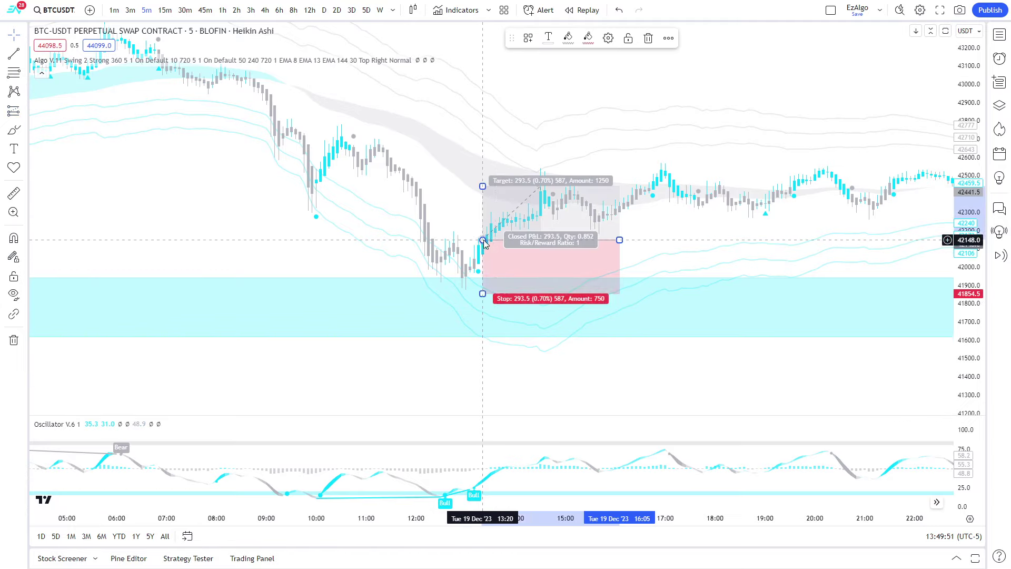
{"action": "left_click_drag", "start_coordinate": [446, 272], "coordinate": [396, 298]}
{"action": "scroll", "coordinate": [396, 298], "scroll_direction": "down", "scroll_amount": 6}
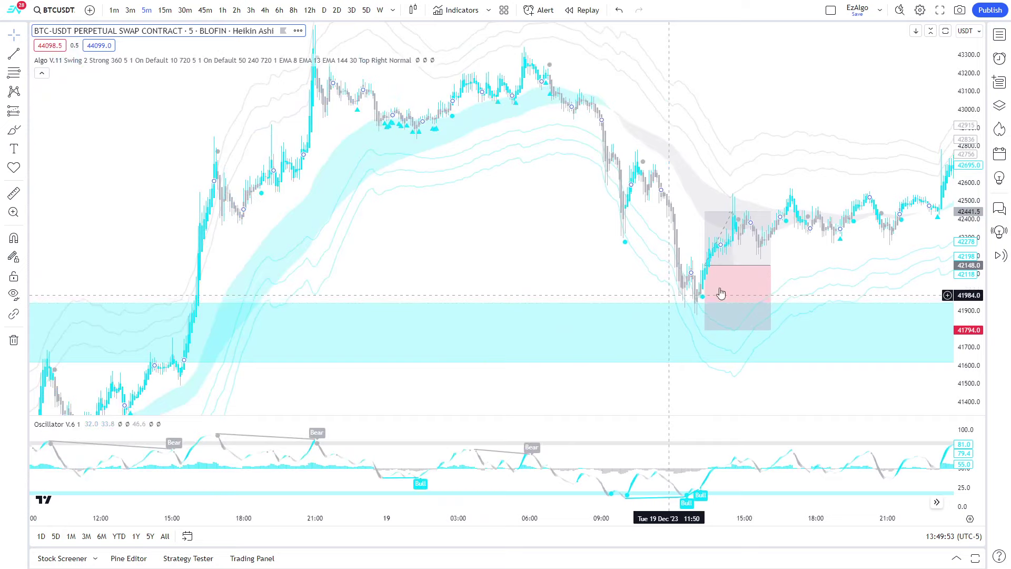
{"action": "left_click_drag", "start_coordinate": [815, 280], "coordinate": [355, 284]}
{"action": "left_click_drag", "start_coordinate": [245, 218], "coordinate": [245, 51]}
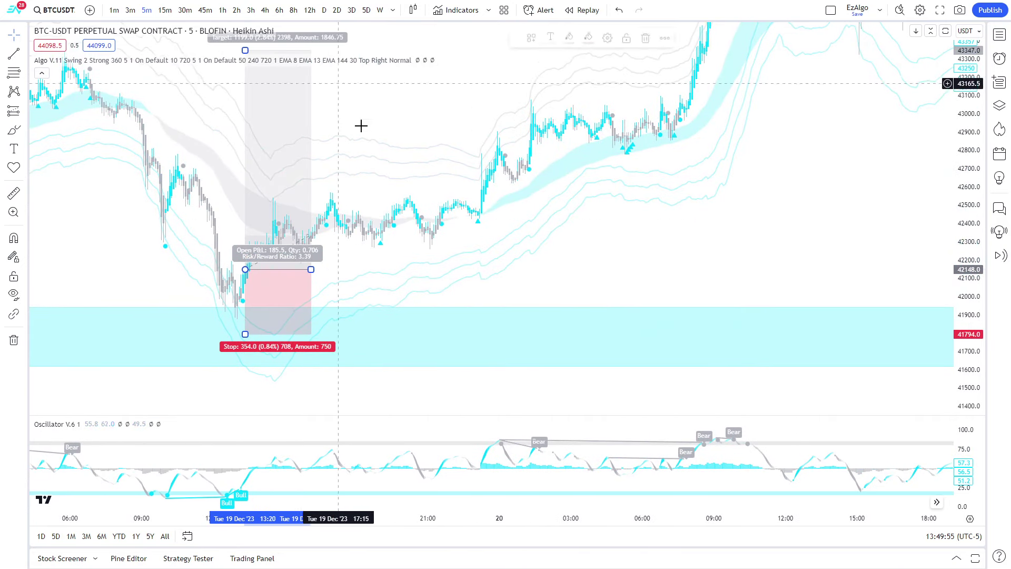
Raise the 19 December long position's target to 44093.5 and extend its end to about 11:30 on 20 December
{"action": "scroll", "coordinate": [542, 158], "scroll_direction": "down", "scroll_amount": 3}
{"action": "left_click_drag", "start_coordinate": [713, 183], "coordinate": [709, 306]}
{"action": "scroll", "coordinate": [700, 298], "scroll_direction": "down", "scroll_amount": 3}
{"action": "left_click_drag", "start_coordinate": [564, 169], "coordinate": [658, 36]}
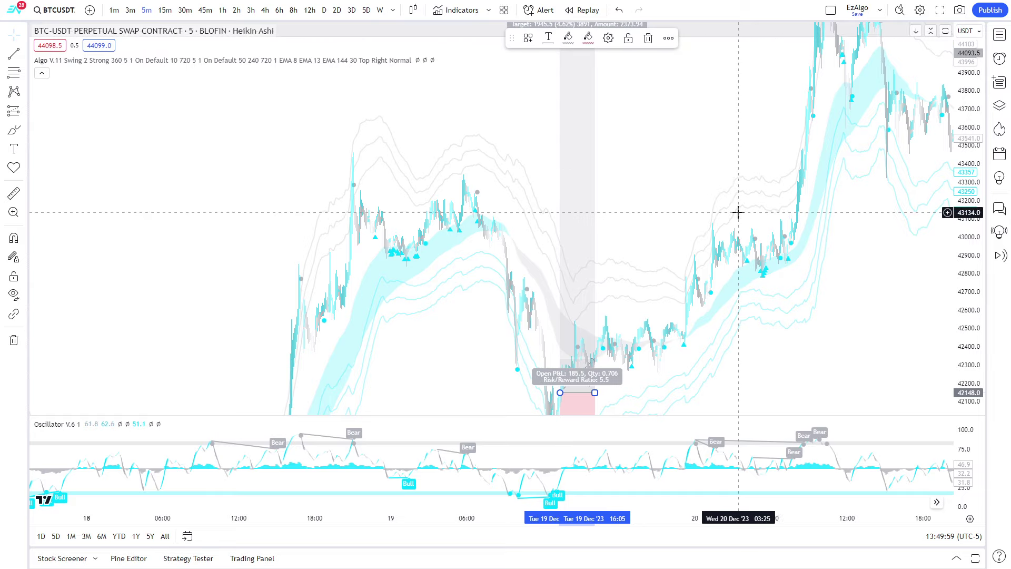
{"action": "left_click_drag", "start_coordinate": [737, 212], "coordinate": [745, 147]}
{"action": "left_click_drag", "start_coordinate": [603, 327], "coordinate": [846, 328]}
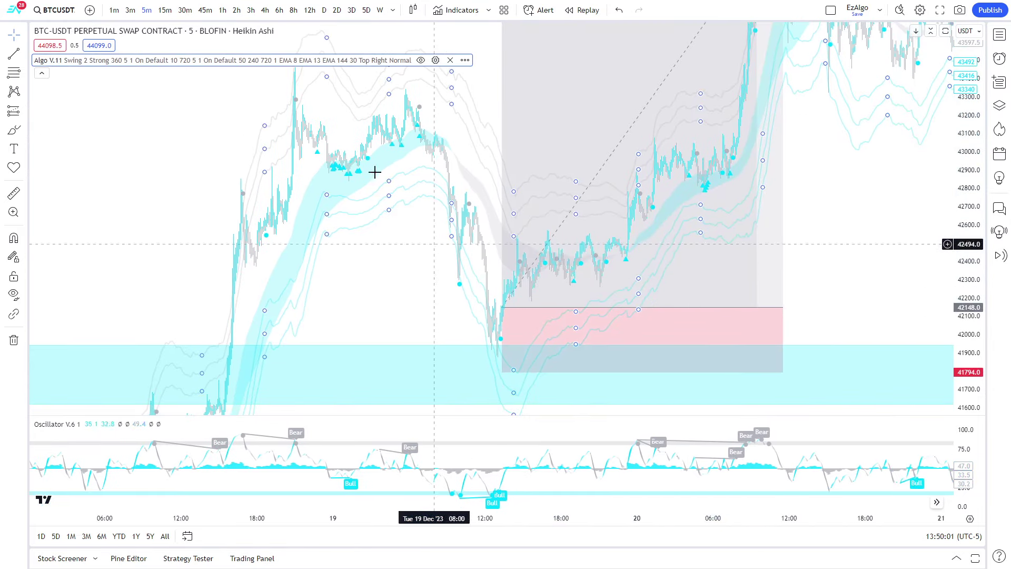
Switch the chart to the 15-minute timeframe and raise the long position's target to 44218.0 inside the grey resistance zone
{"action": "left_click", "coordinate": [164, 10]}
{"action": "left_click_drag", "start_coordinate": [970, 235], "coordinate": [970, 384]}
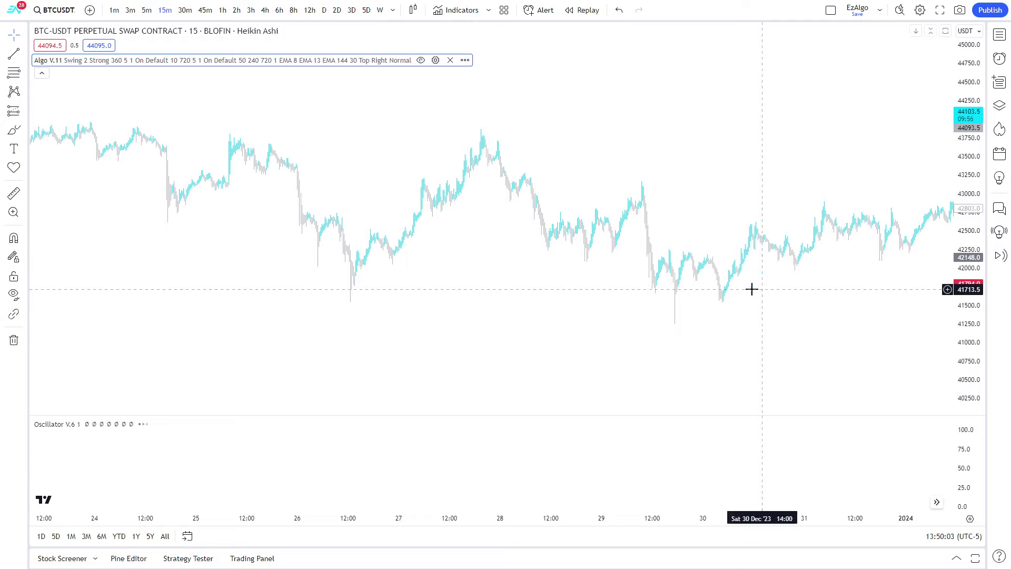
{"action": "scroll", "coordinate": [752, 289], "scroll_direction": "down", "scroll_amount": 9}
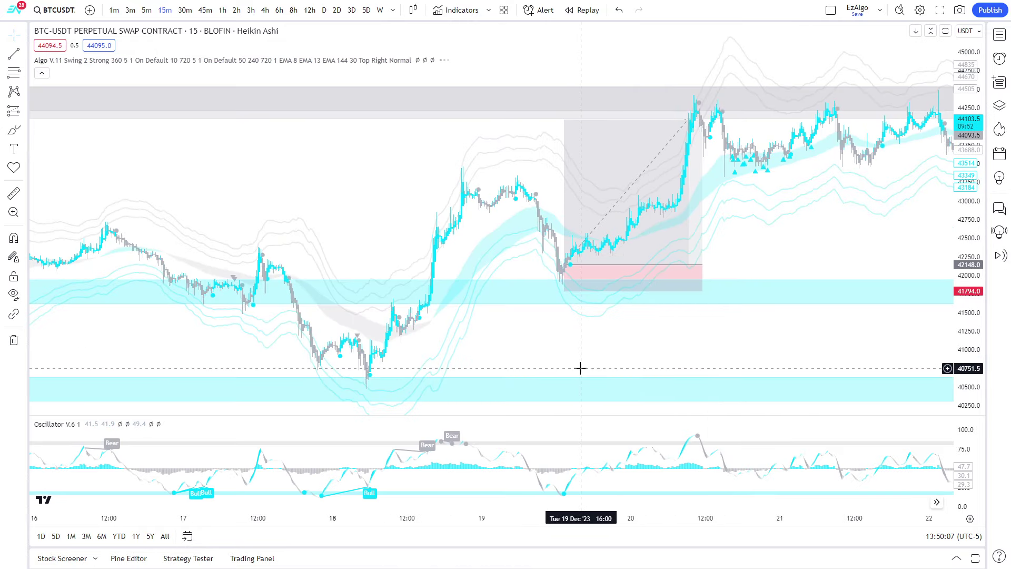
{"action": "scroll", "coordinate": [580, 368], "scroll_direction": "up", "scroll_amount": 1}
{"action": "left_click_drag", "start_coordinate": [695, 336], "coordinate": [627, 348]}
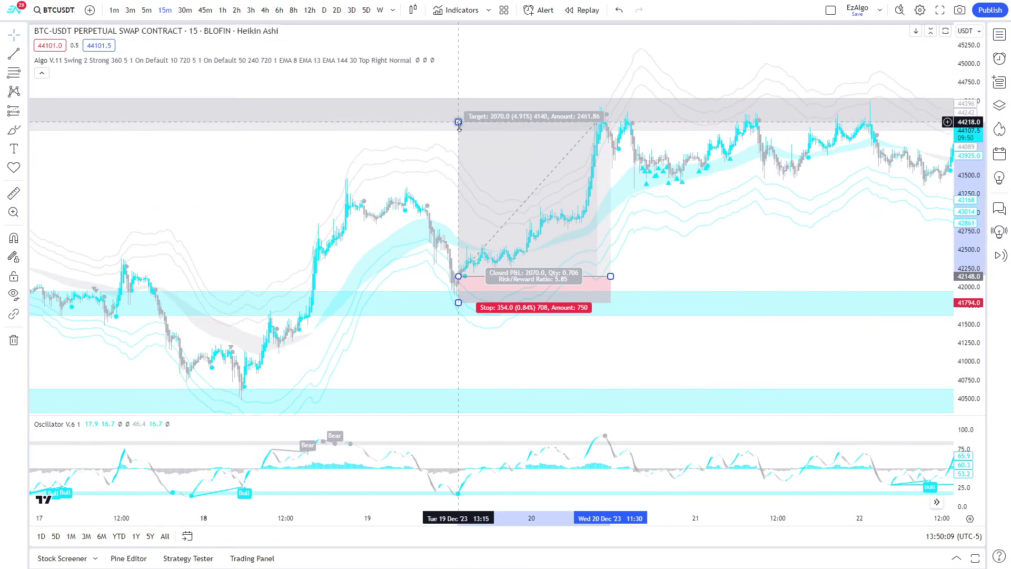
Examine the 15-minute signals, bands and price action around the 19 December long trade and onward through 25 December
{"action": "scroll", "coordinate": [702, 323], "scroll_direction": "down", "scroll_amount": 3}
{"action": "scroll", "coordinate": [862, 333], "scroll_direction": "up", "scroll_amount": 5}
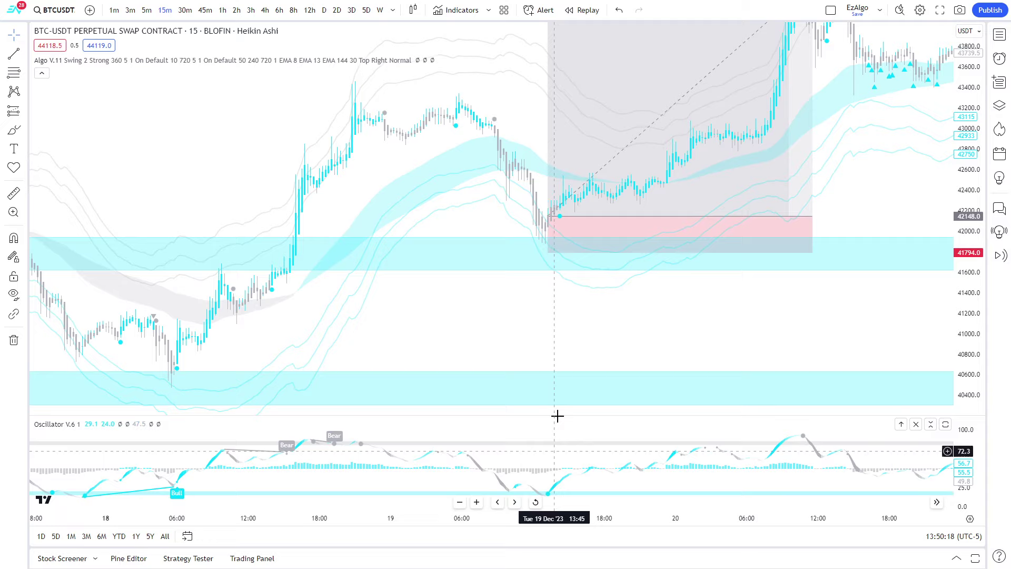
{"action": "left_click_drag", "start_coordinate": [521, 335], "coordinate": [368, 375]}
{"action": "scroll", "coordinate": [580, 352], "scroll_direction": "down", "scroll_amount": 4}
{"action": "left_click_drag", "start_coordinate": [729, 332], "coordinate": [79, 374]}
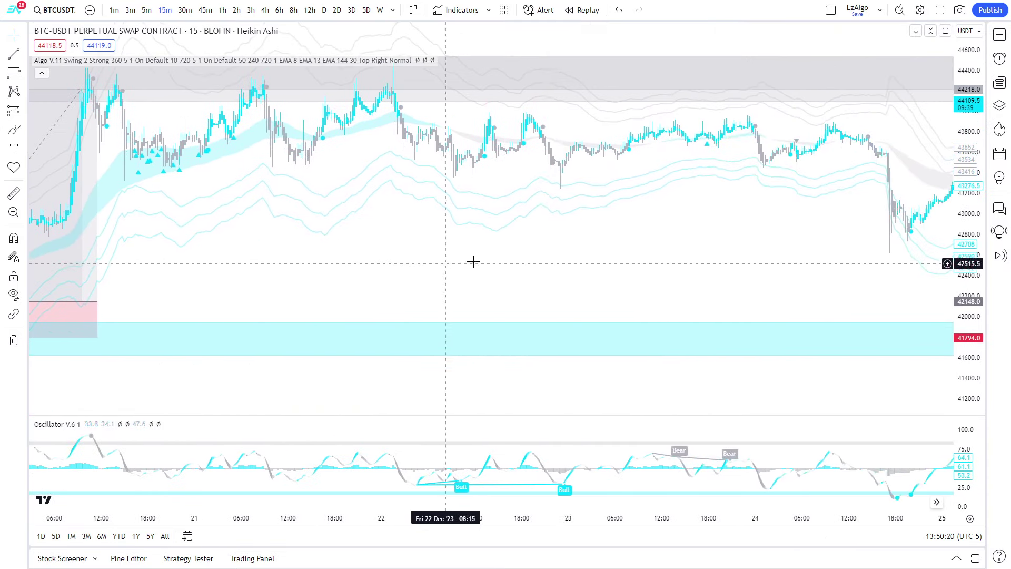
{"action": "left_click_drag", "start_coordinate": [768, 275], "coordinate": [579, 295]}
{"action": "scroll", "coordinate": [611, 306], "scroll_direction": "down", "scroll_amount": 4}
{"action": "scroll", "coordinate": [702, 316], "scroll_direction": "down", "scroll_amount": 4}
{"action": "left_click_drag", "start_coordinate": [674, 337], "coordinate": [736, 275]}
{"action": "left_click_drag", "start_coordinate": [548, 356], "coordinate": [742, 287]}
{"action": "scroll", "coordinate": [576, 358], "scroll_direction": "up", "scroll_amount": 6}
{"action": "left_click_drag", "start_coordinate": [499, 316], "coordinate": [630, 392]}
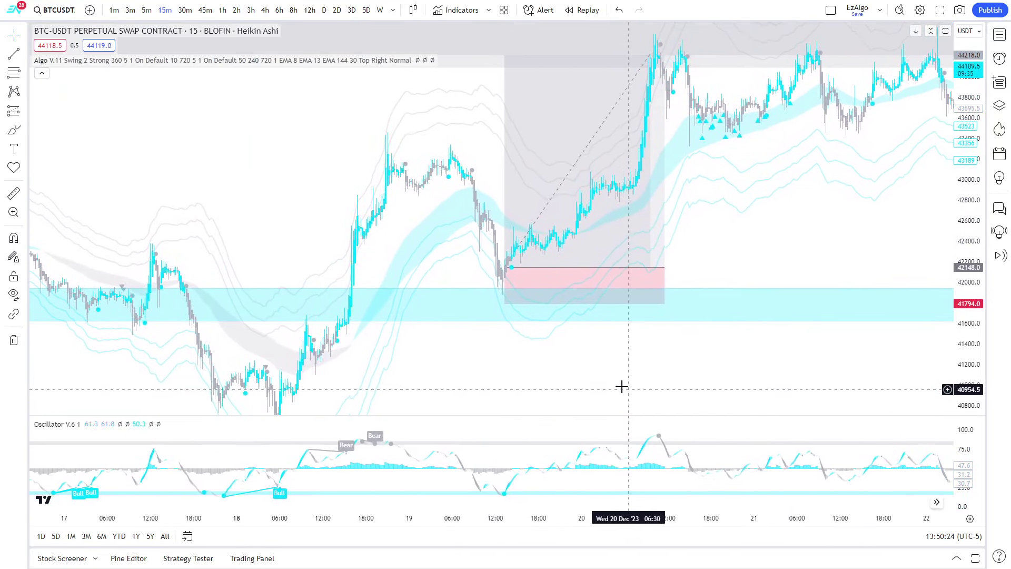
Collapse the indicator legend to clear the chart around the 18–21 December price action
{"action": "scroll", "coordinate": [621, 377], "scroll_direction": "up", "scroll_amount": 3}
{"action": "left_click", "coordinate": [42, 73]}
{"action": "left_click_drag", "start_coordinate": [177, 164], "coordinate": [254, 212]}
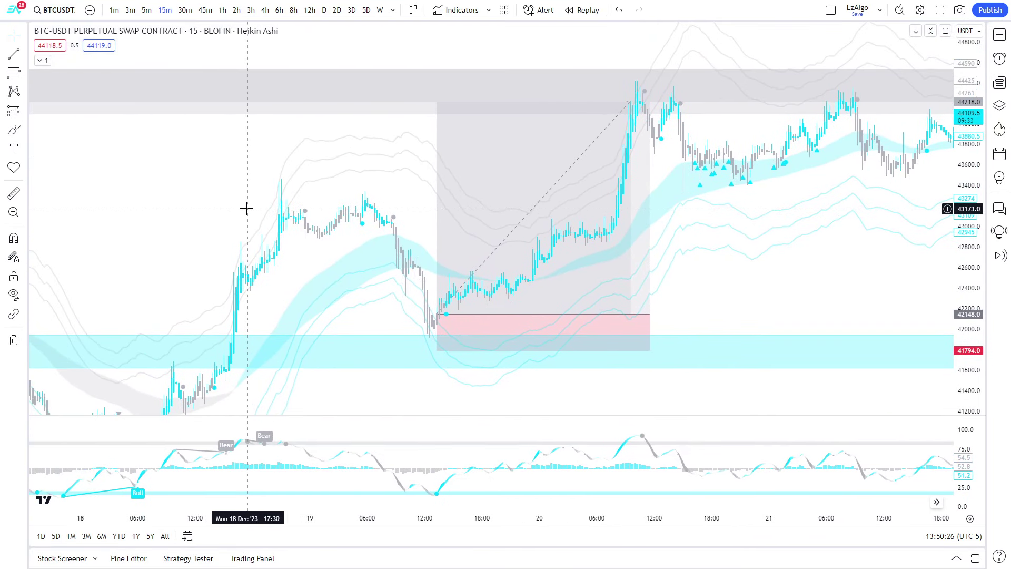